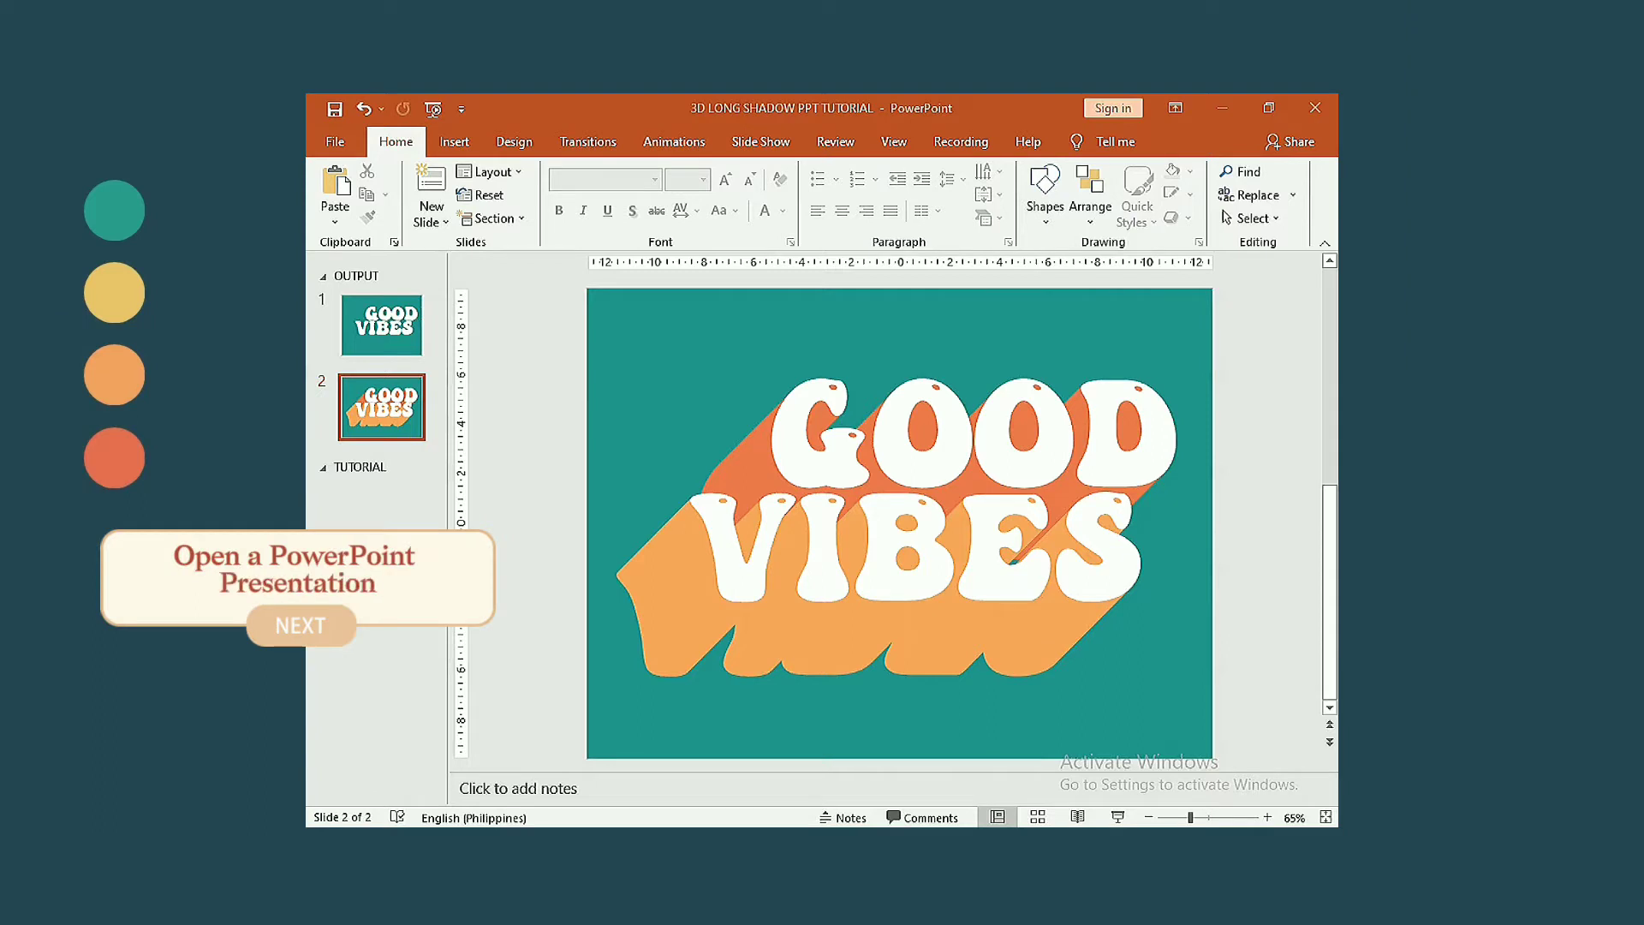
- Review the two finished GOOD VIBES slides, then insert a Blank slide in the TUTORIAL section
click(364, 321)
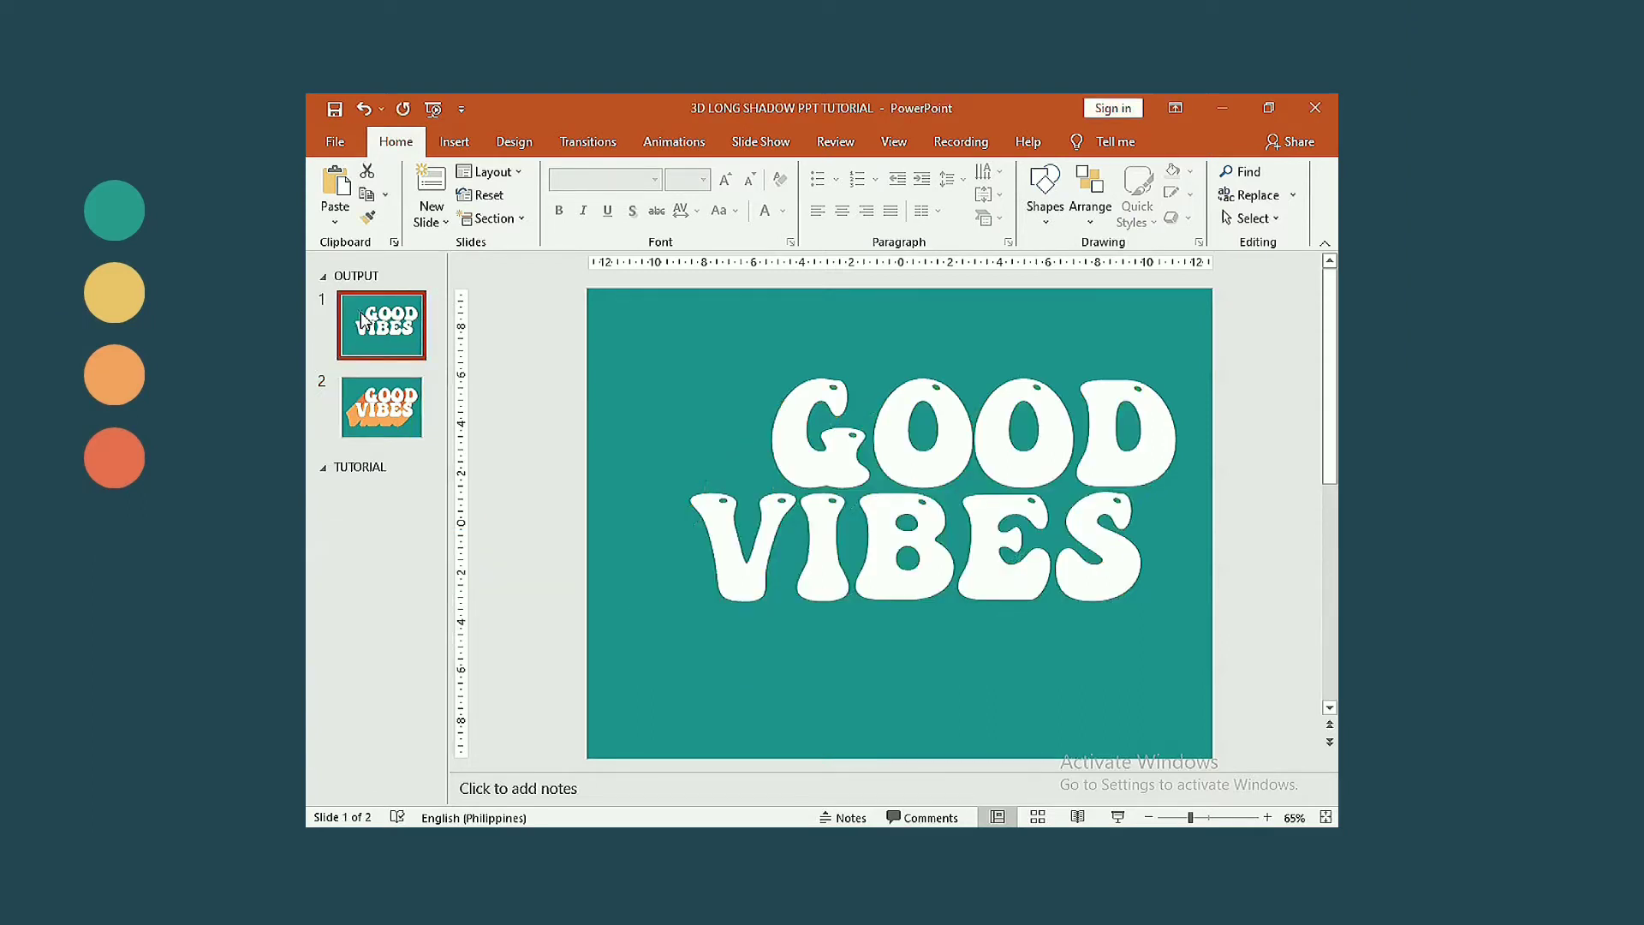
key(Down)
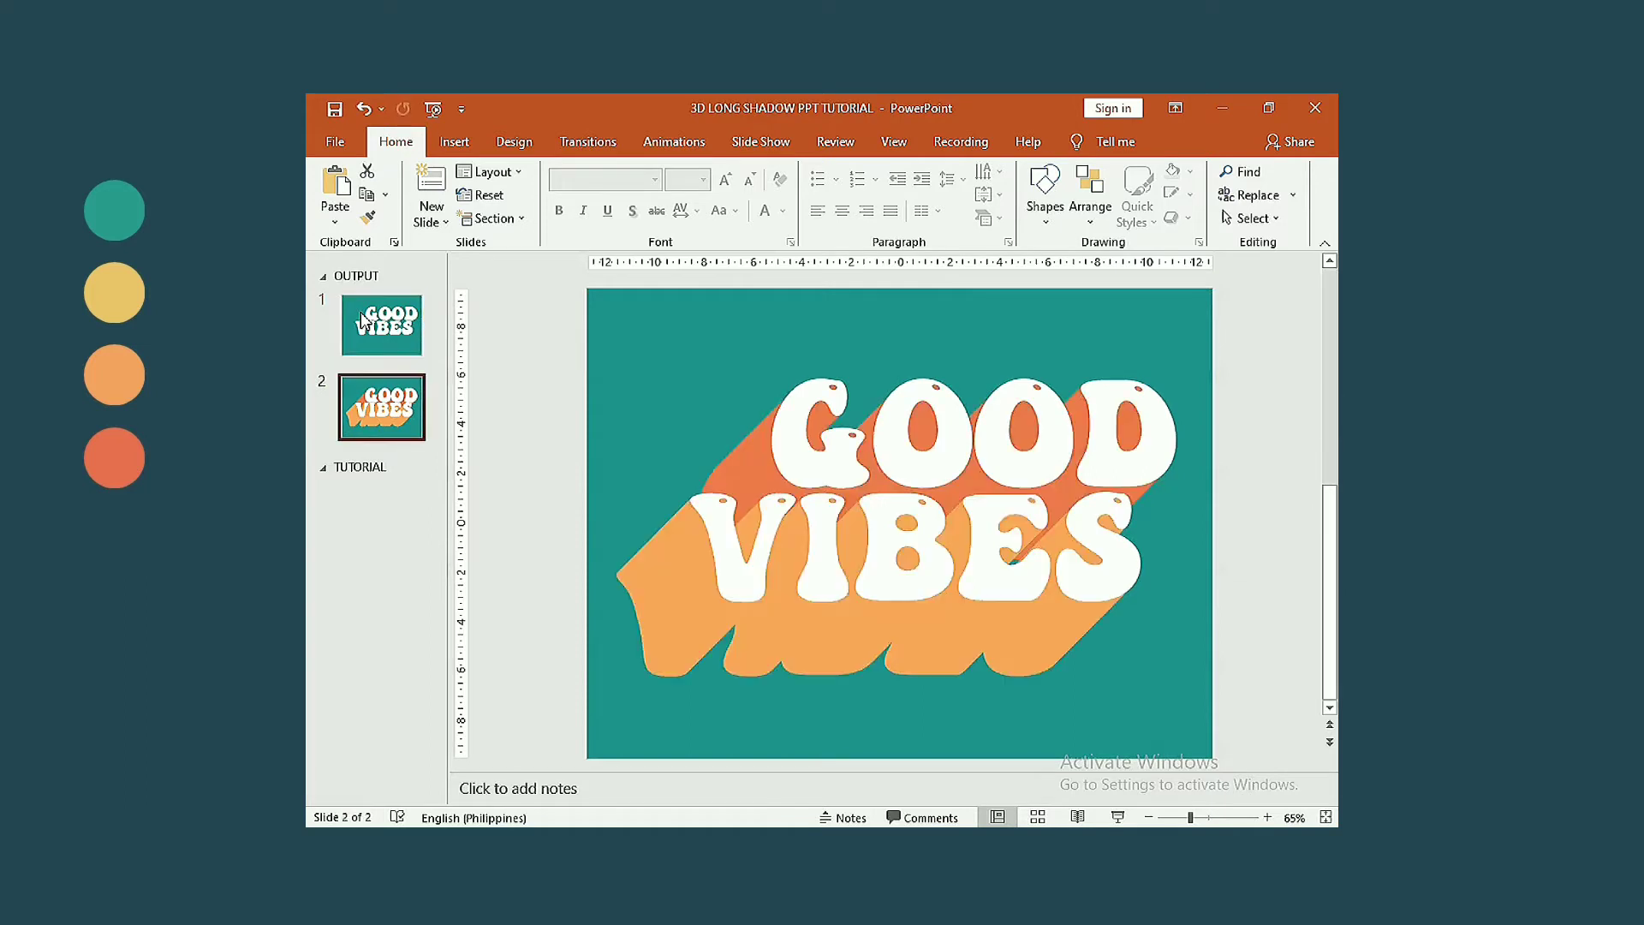
click(344, 465)
click(430, 218)
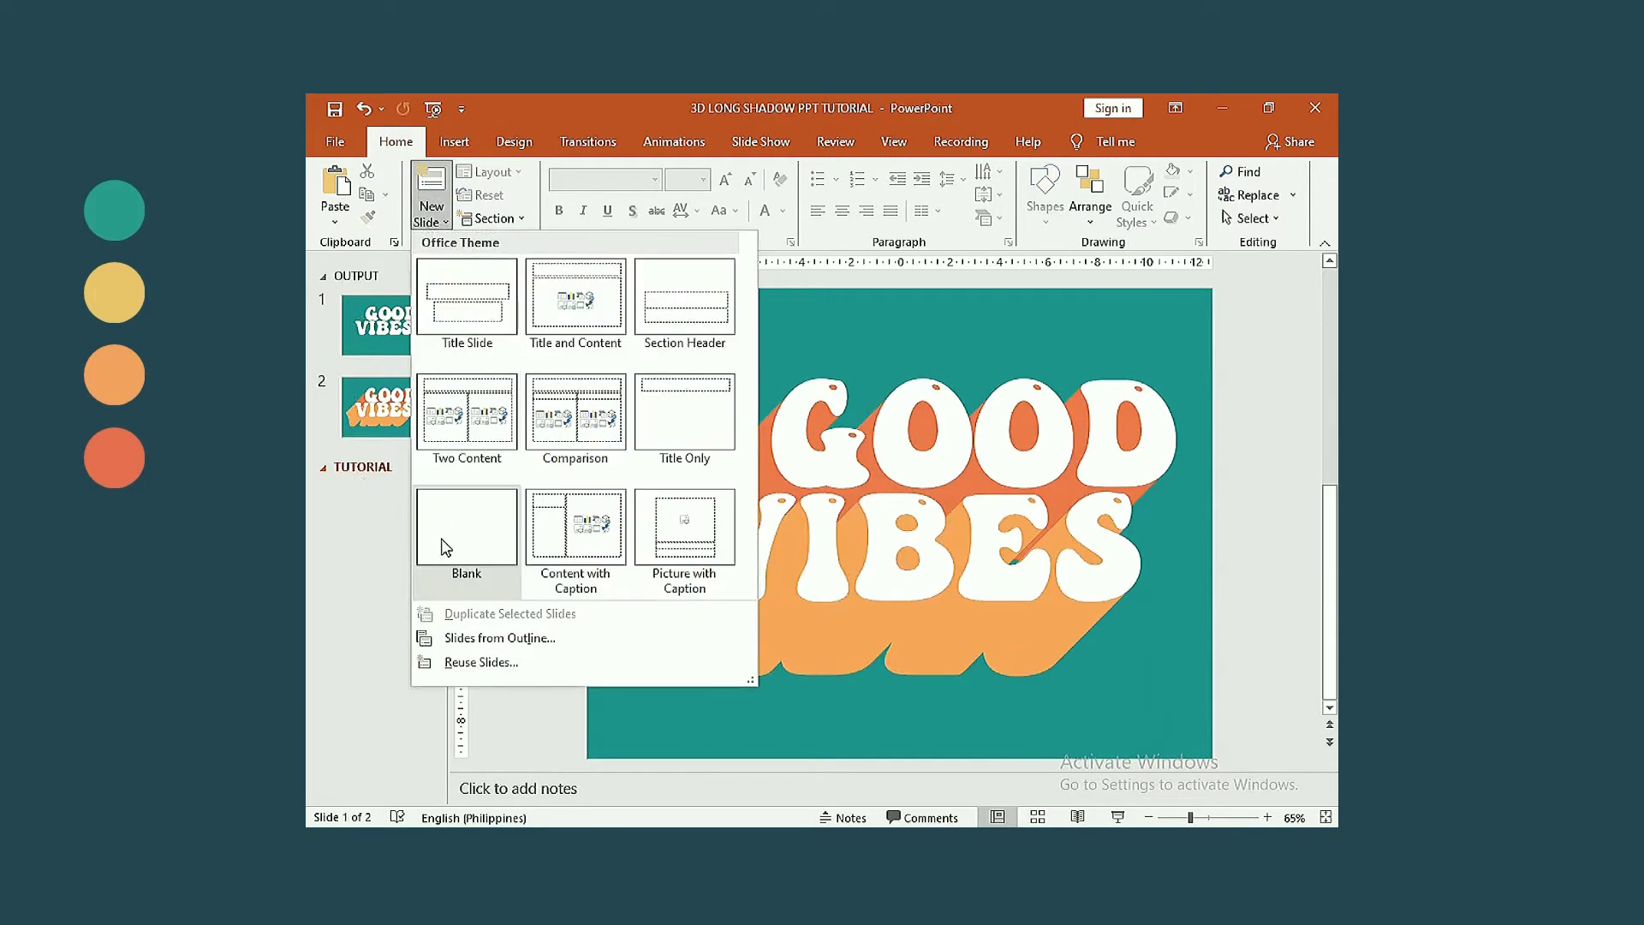
click(443, 539)
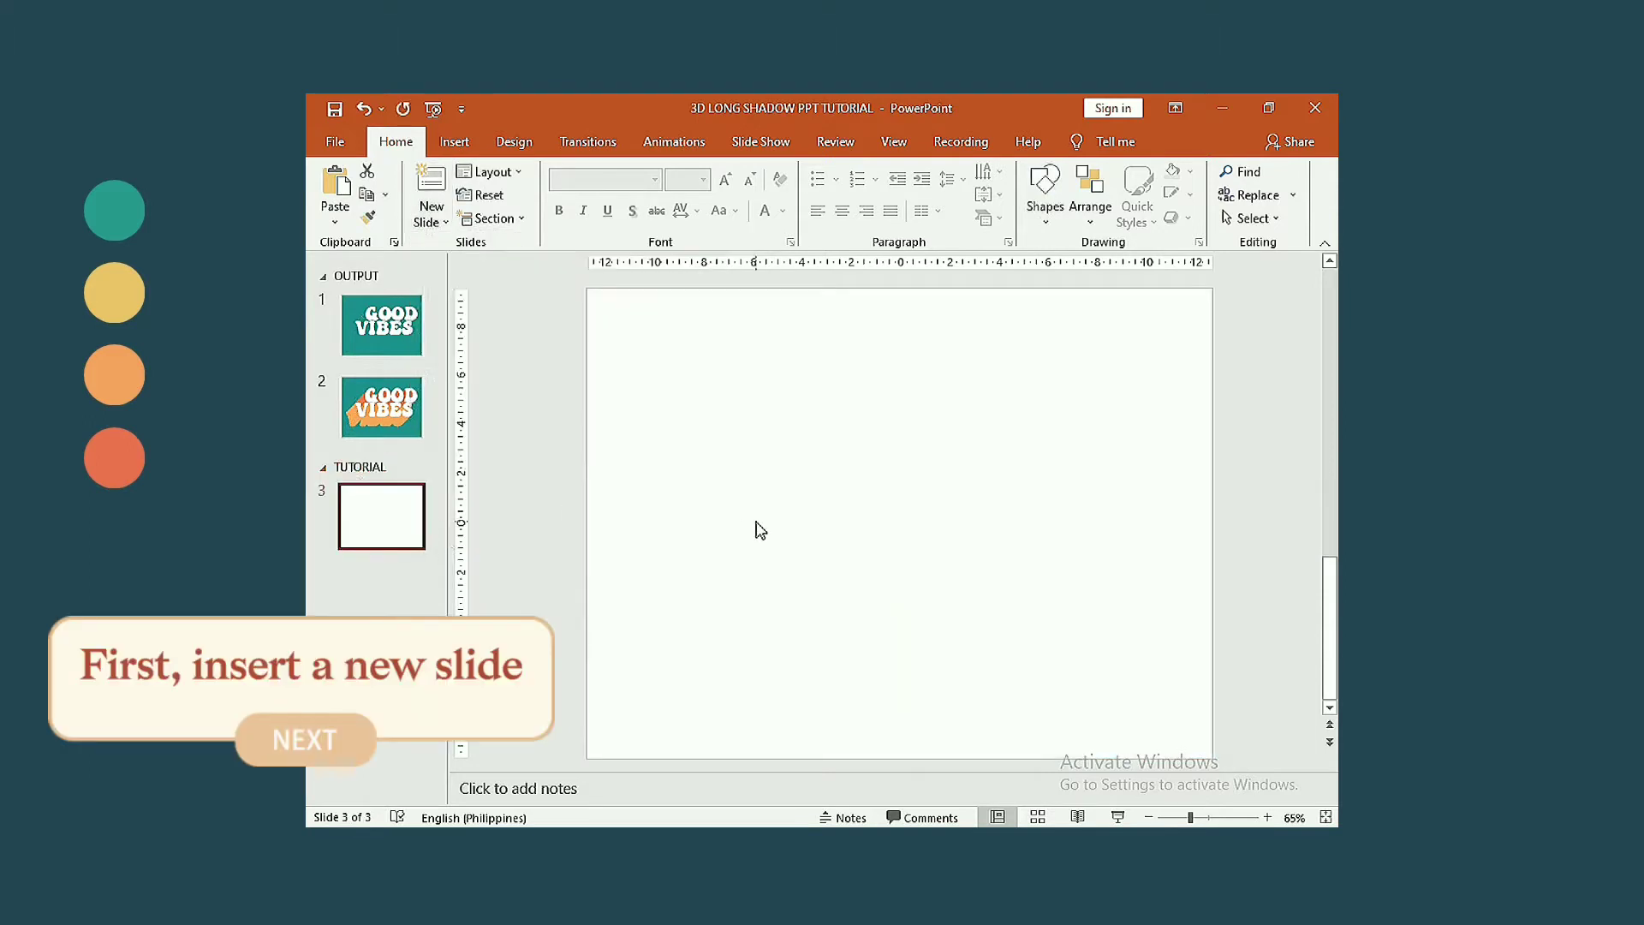
- Fill slide 3's background with the solid teal swatch from Recent Colors
click(513, 143)
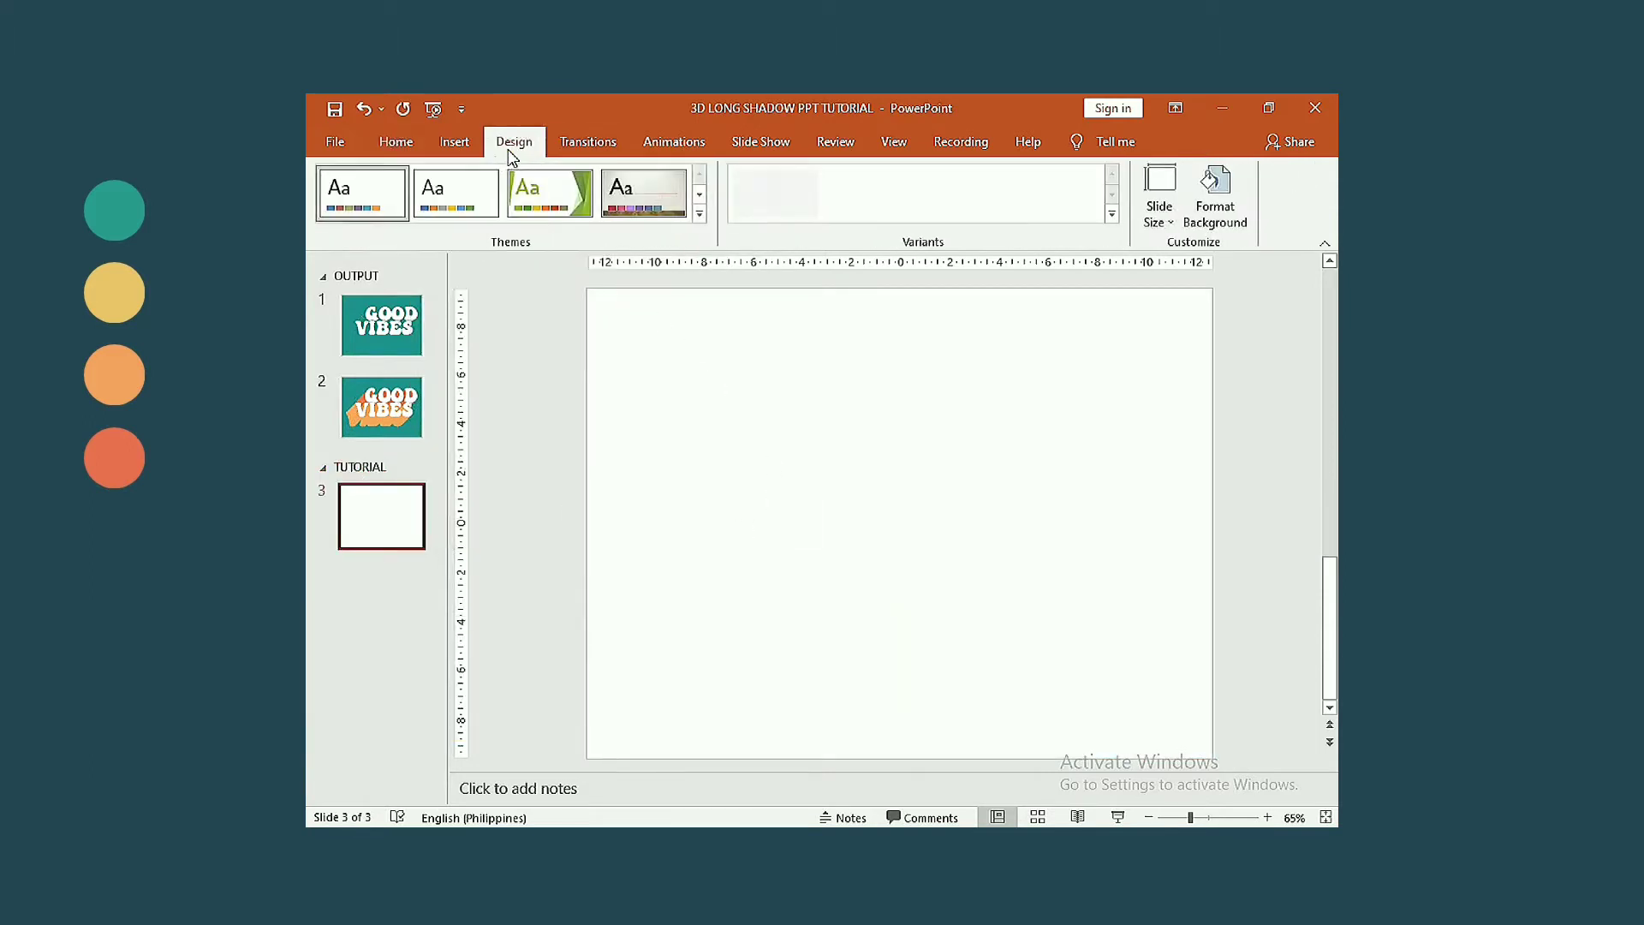
click(1219, 221)
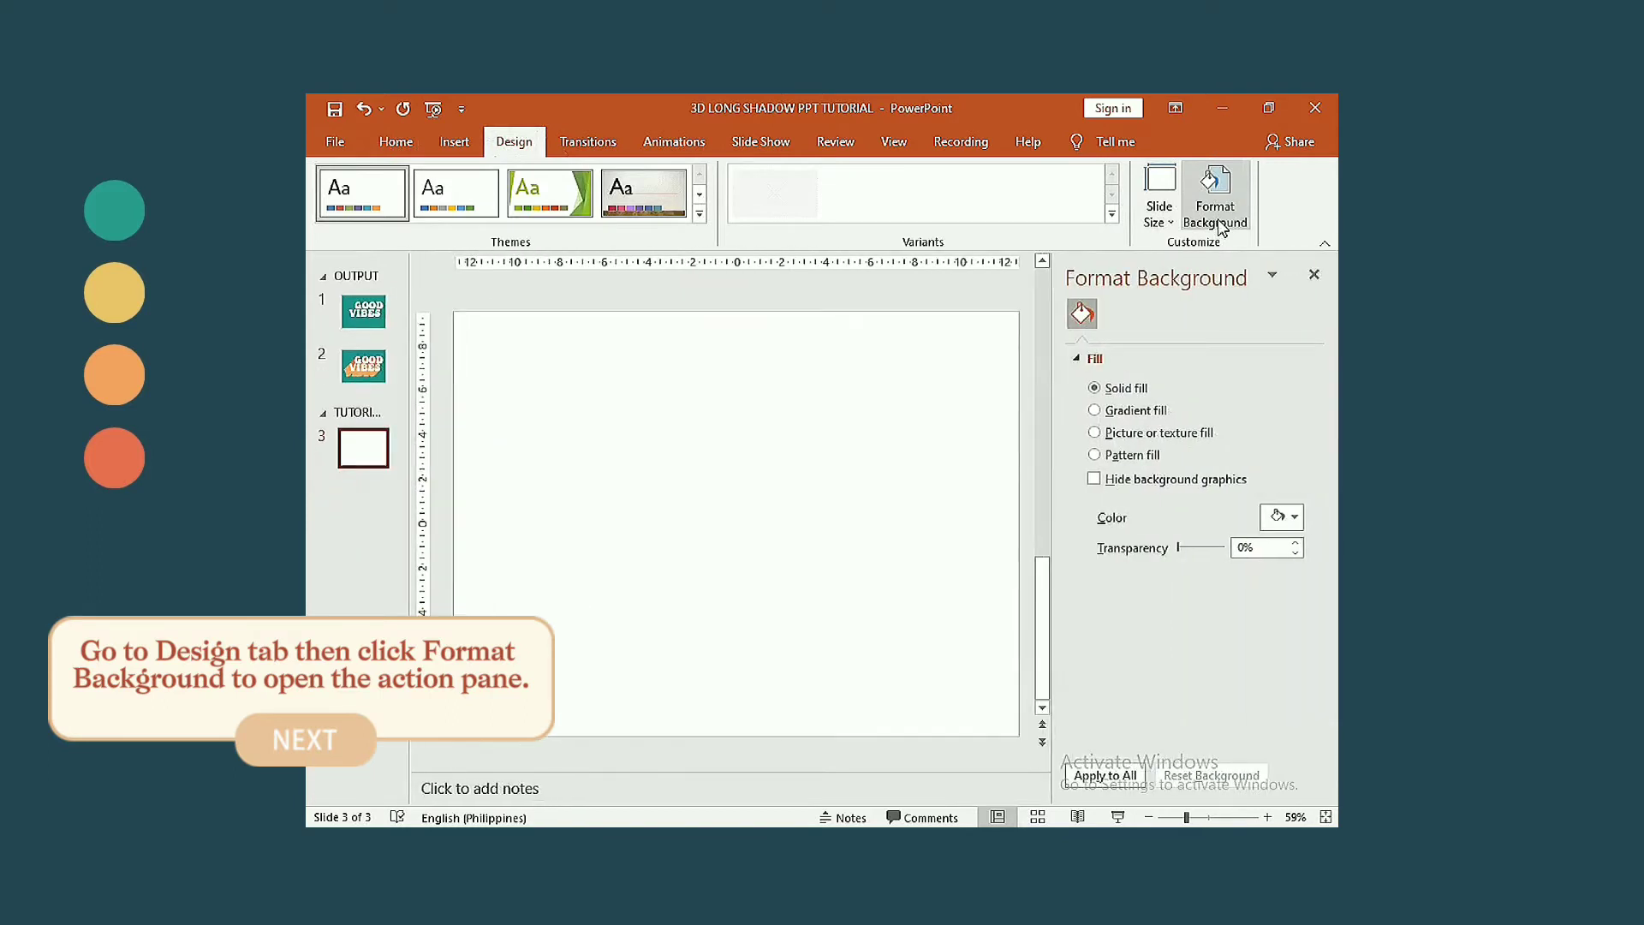
click(1295, 518)
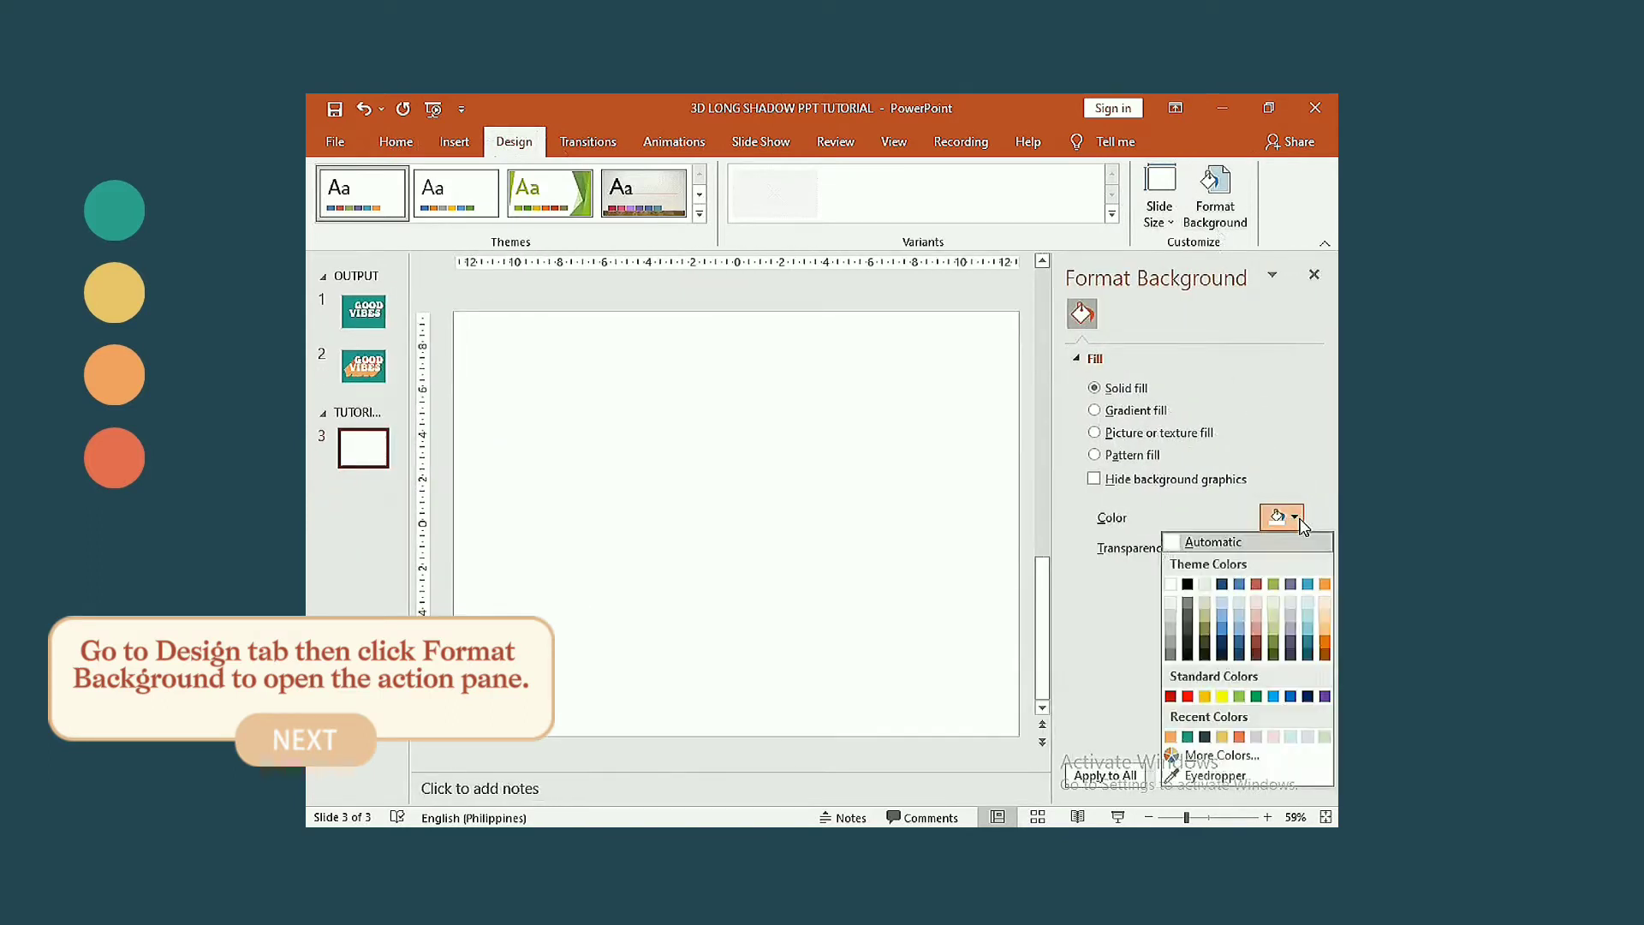
click(1221, 755)
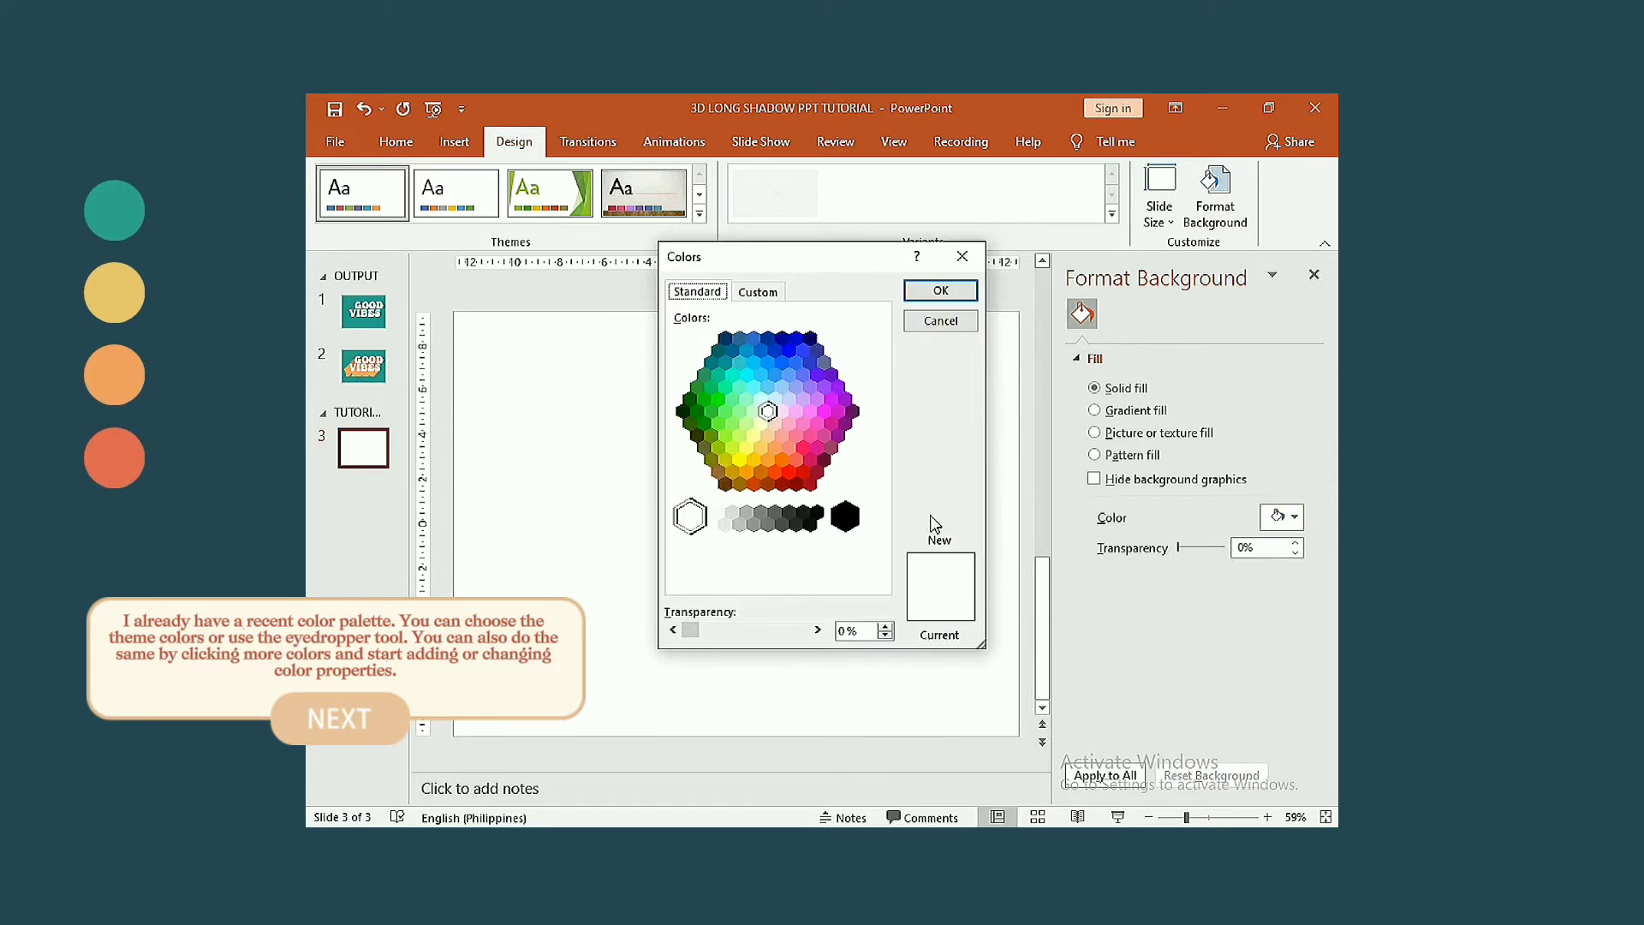
click(768, 298)
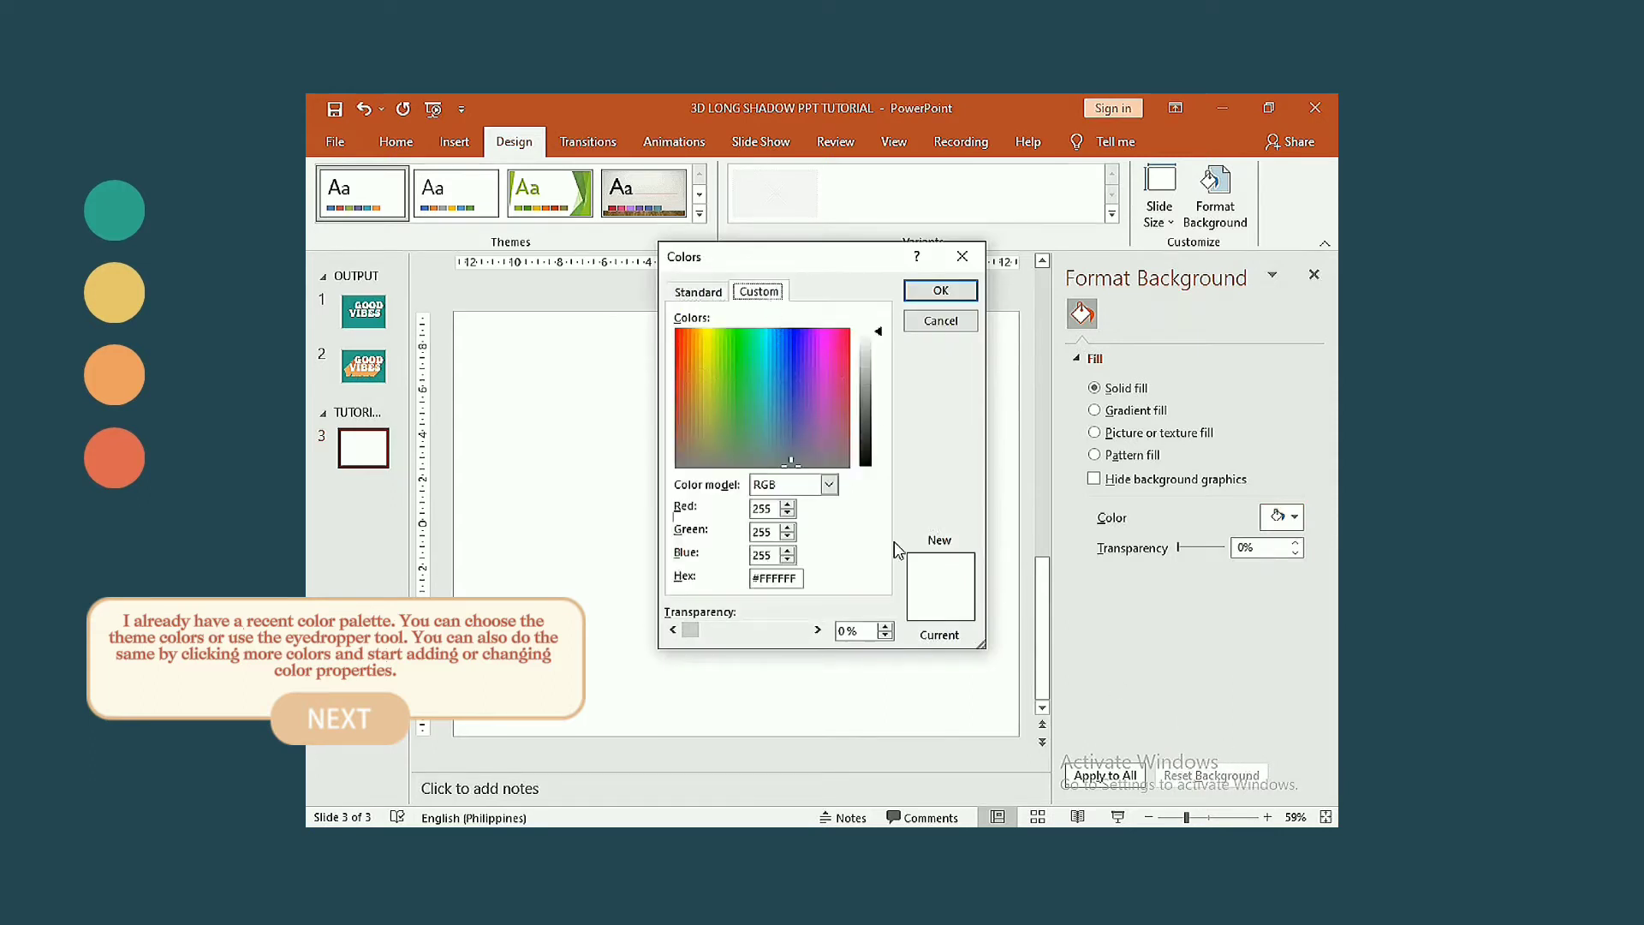
click(698, 293)
click(941, 290)
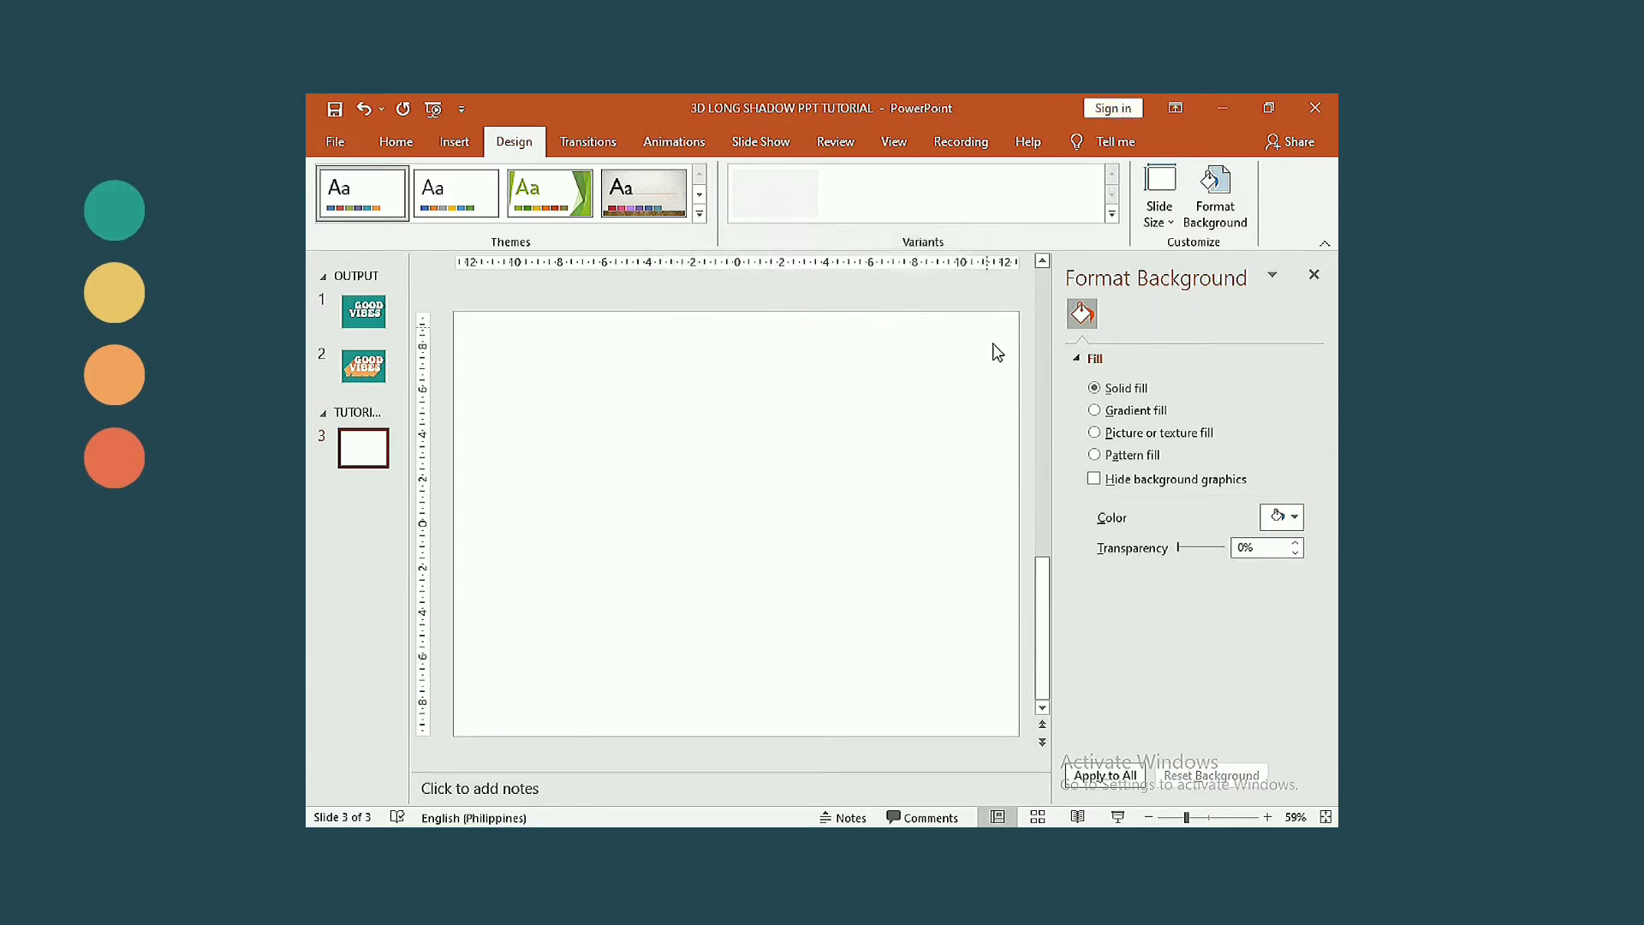
click(1291, 518)
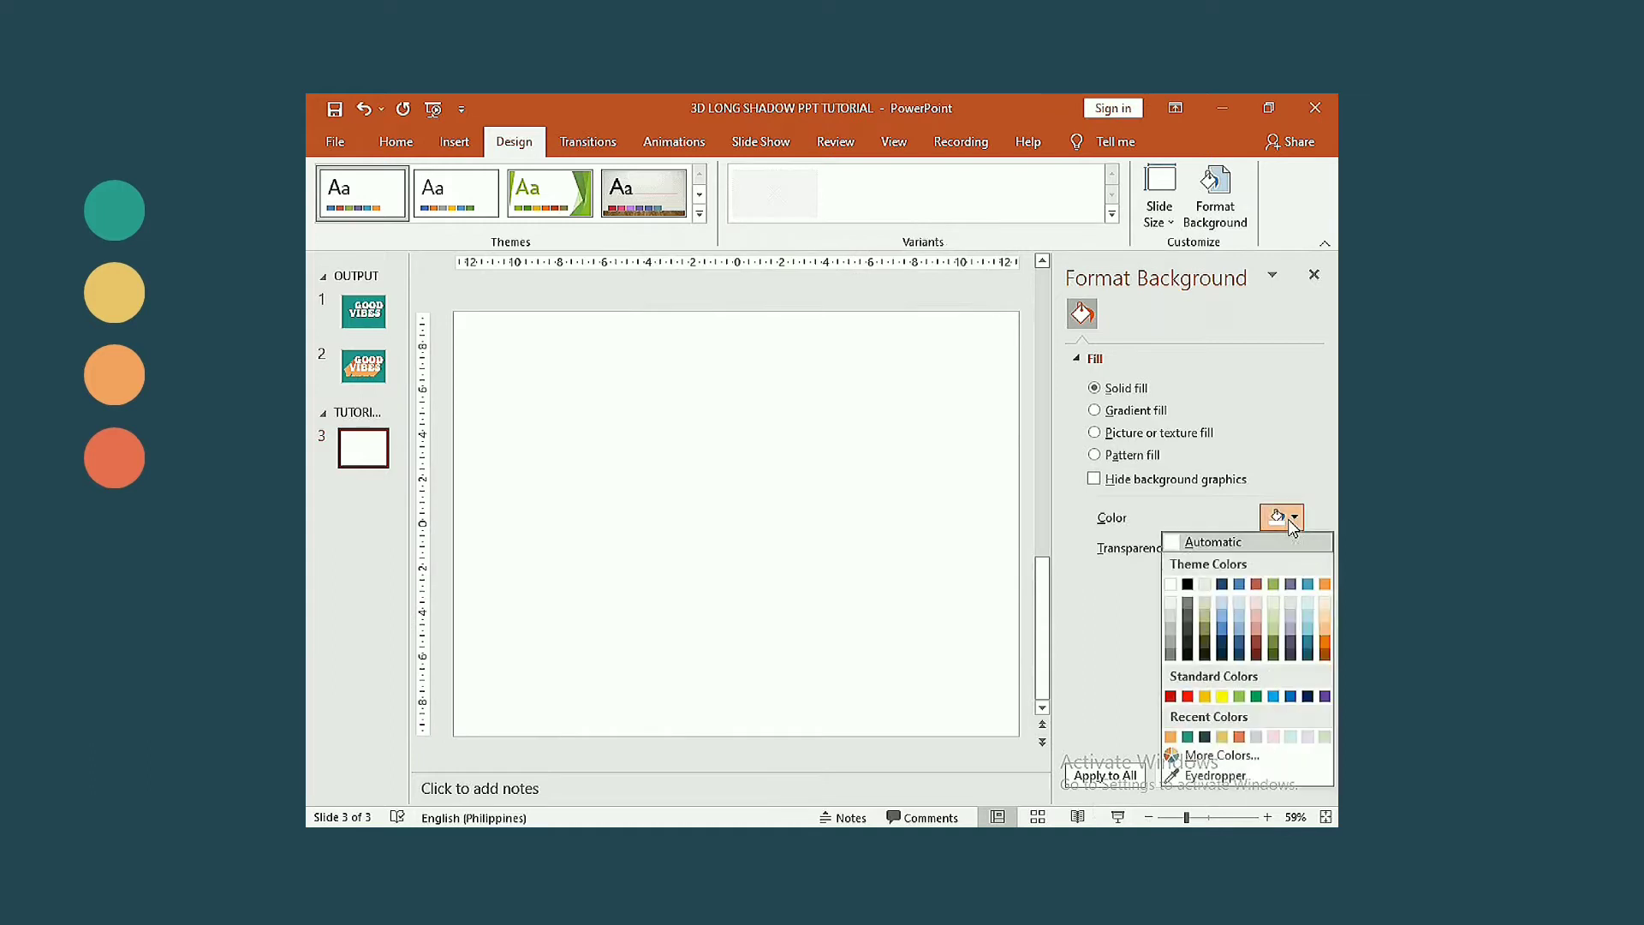
click(1188, 737)
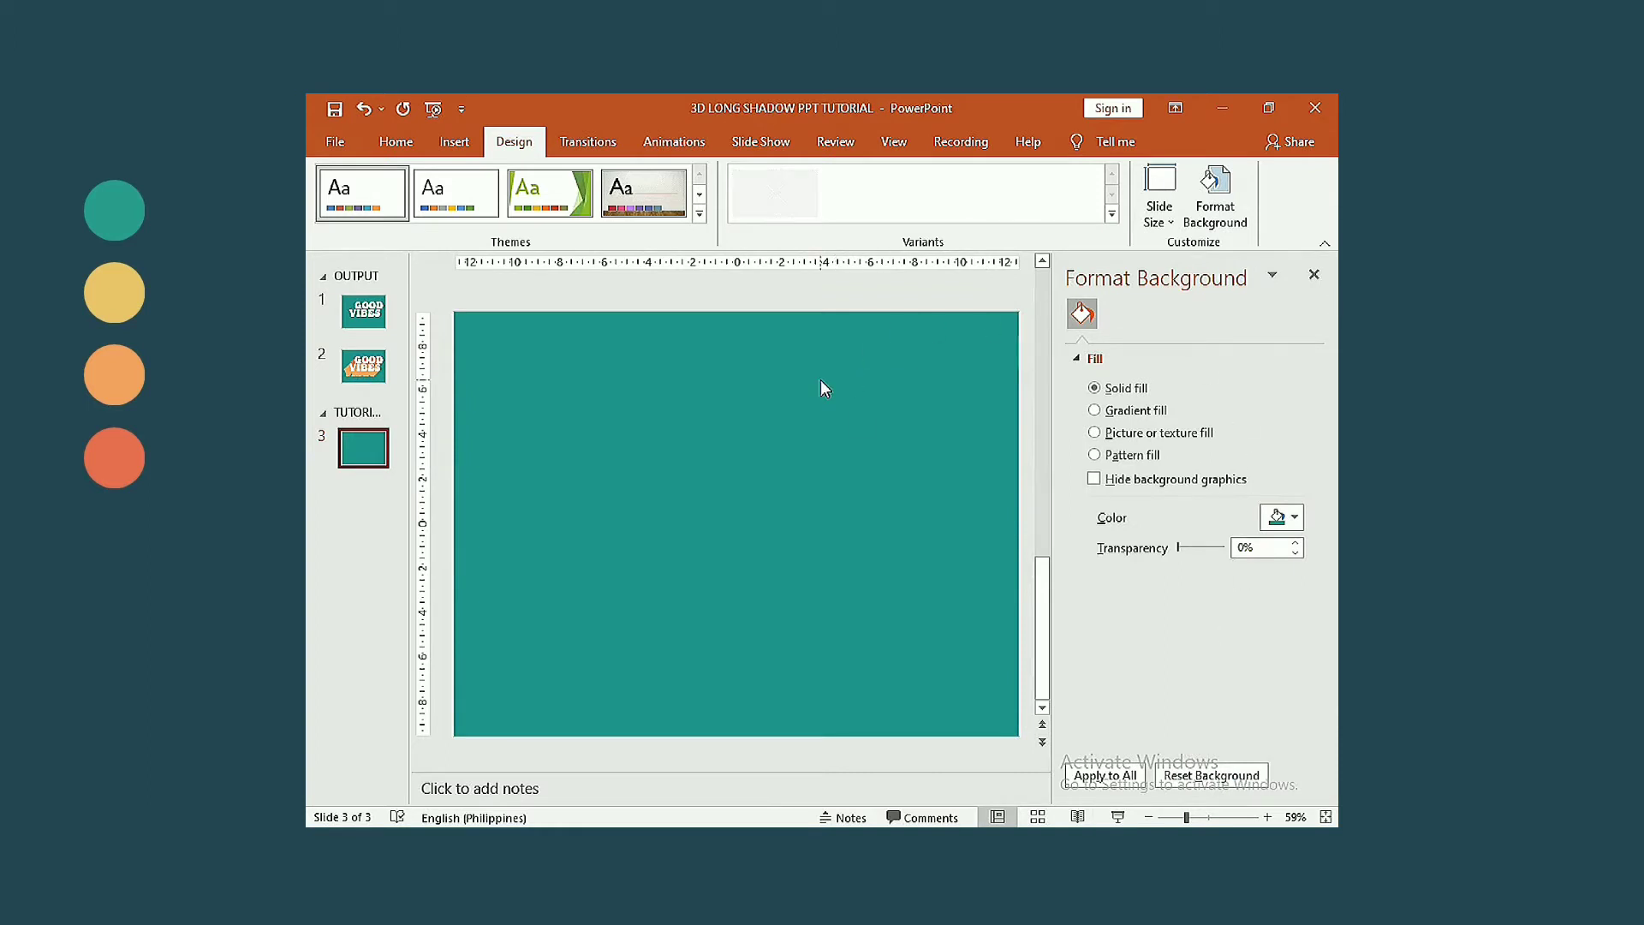
- Draw an empty text box across the upper middle of slide 3
click(1312, 276)
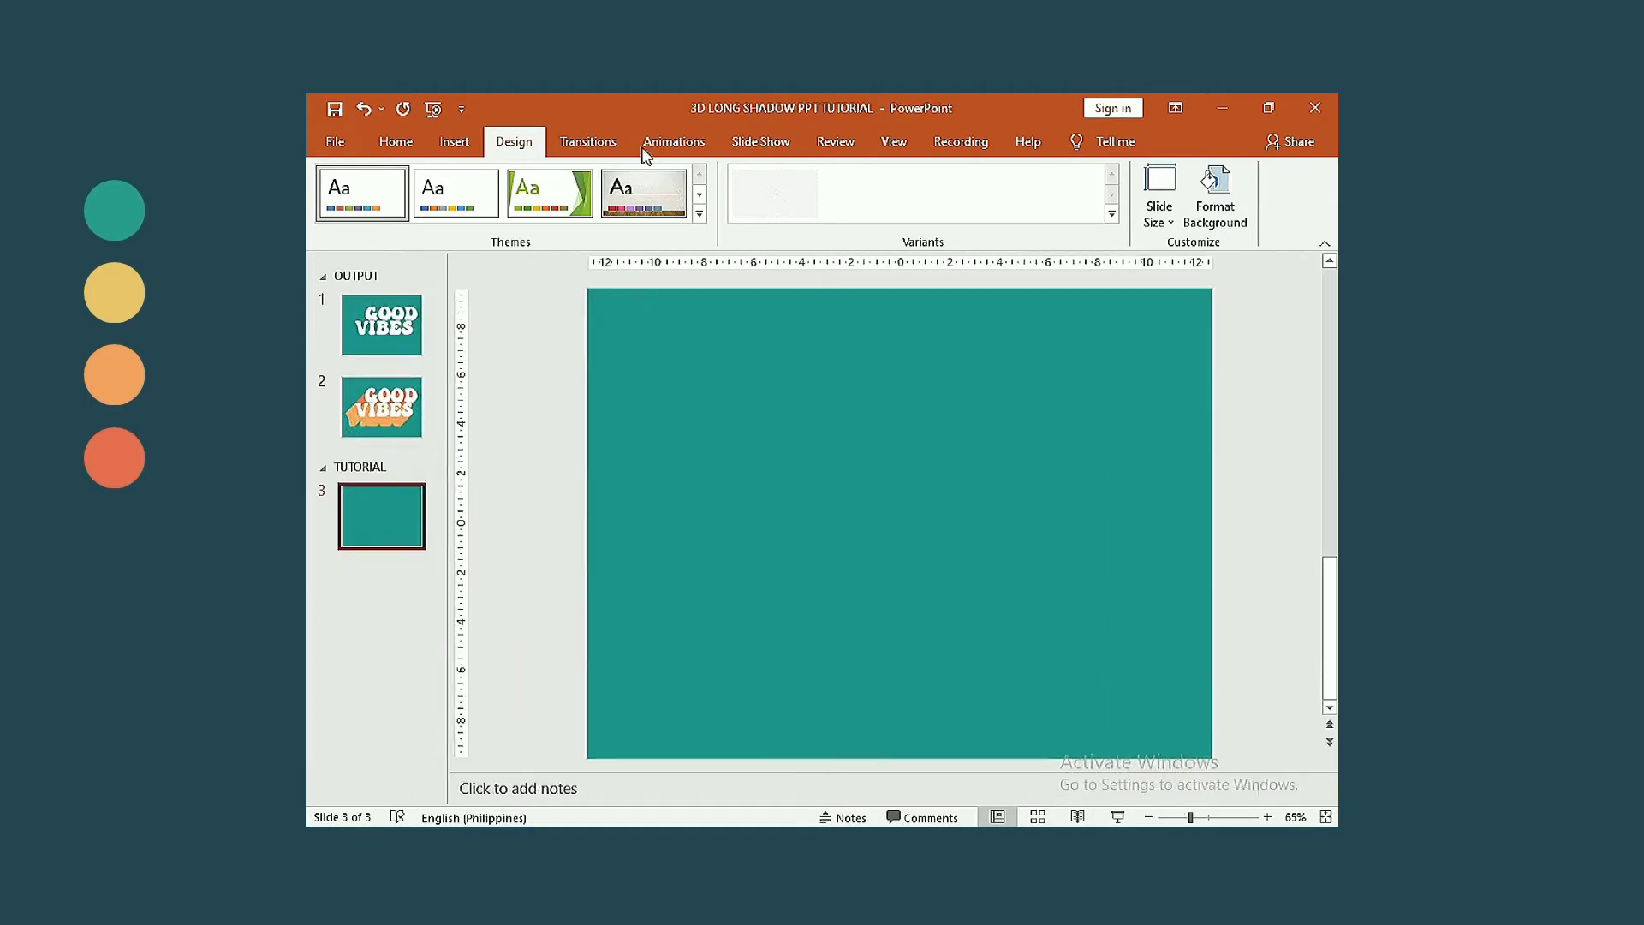
click(456, 143)
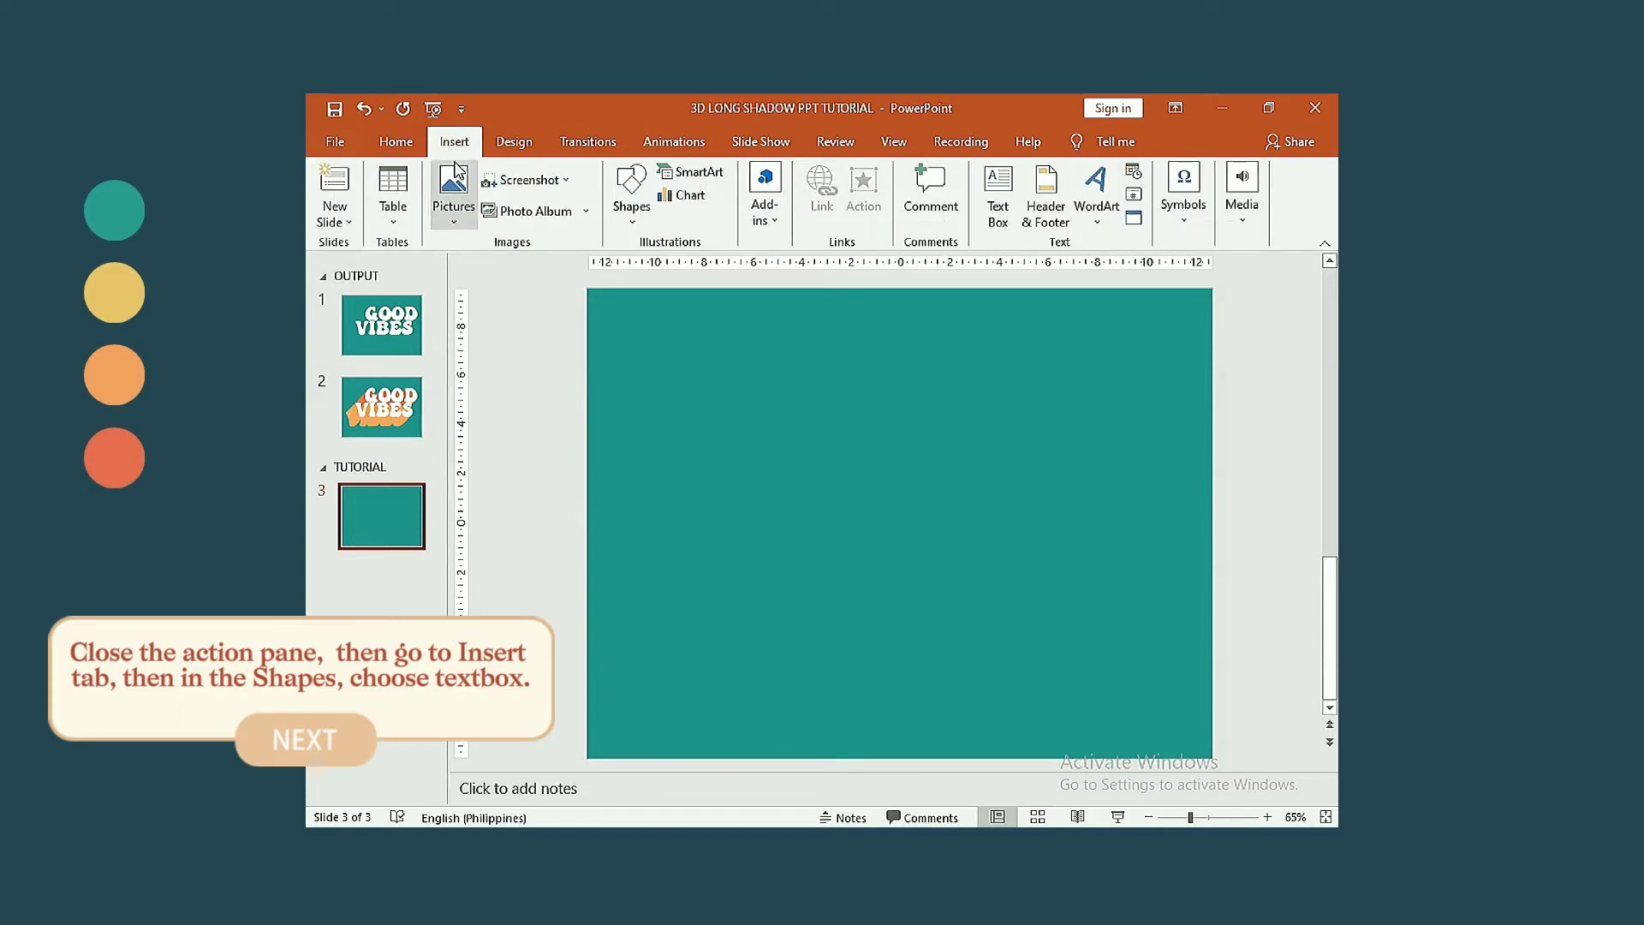
click(636, 213)
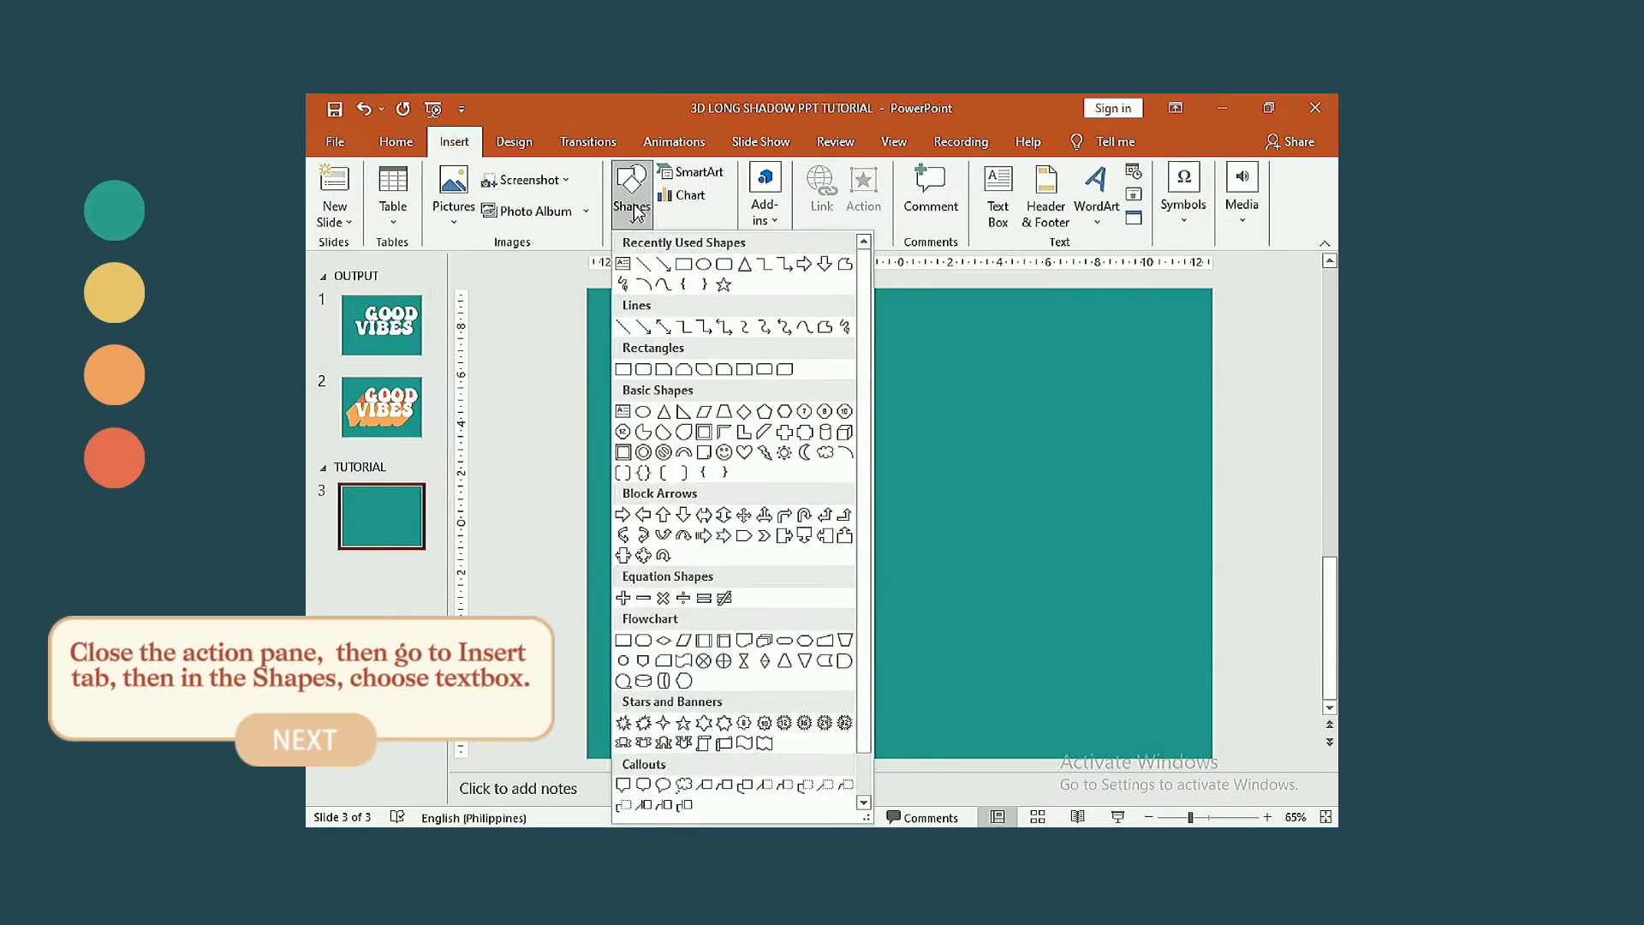
click(626, 265)
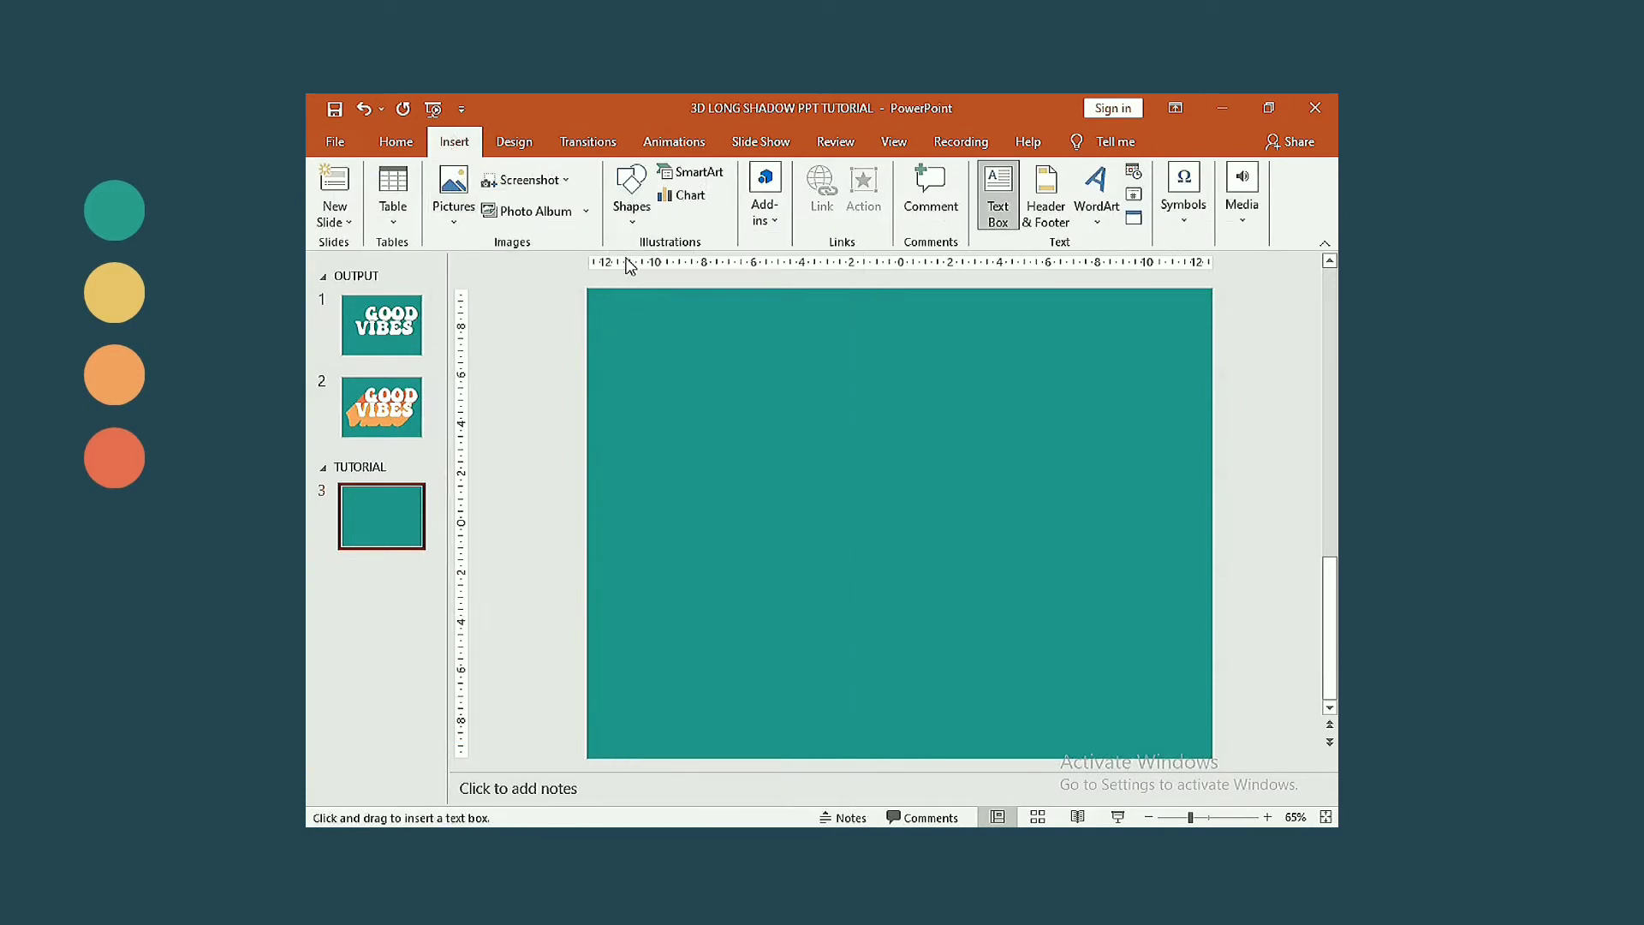
drag(671, 398, 1118, 555)
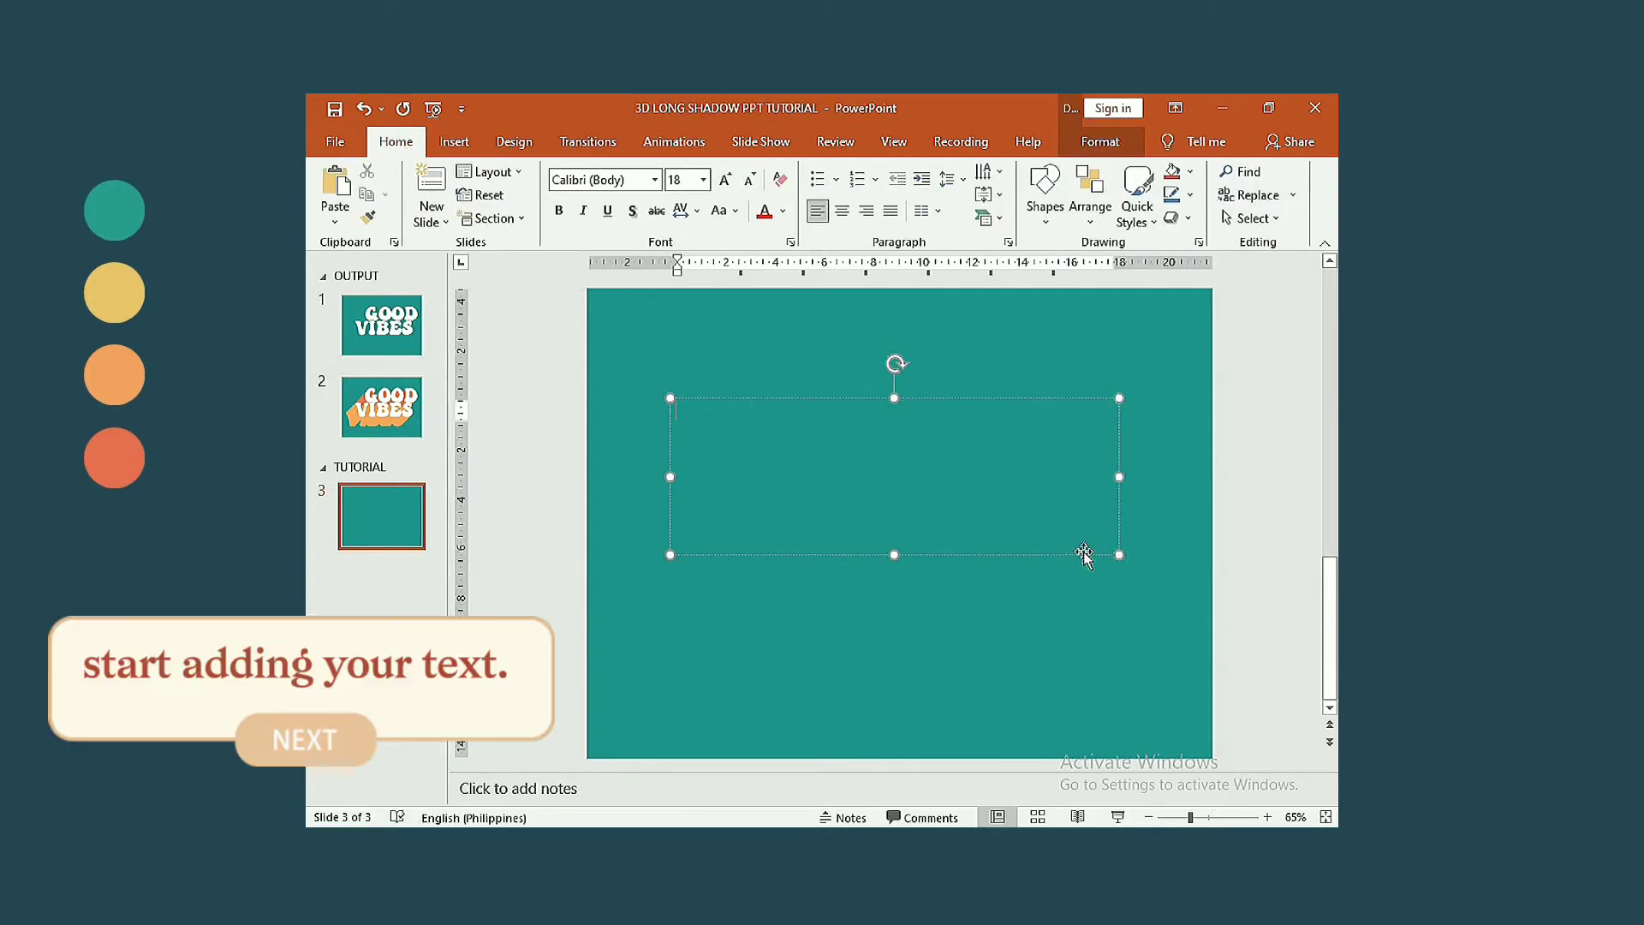
- Type GOOD in the text box and enlarge it to 166 pt
text(GOOD)
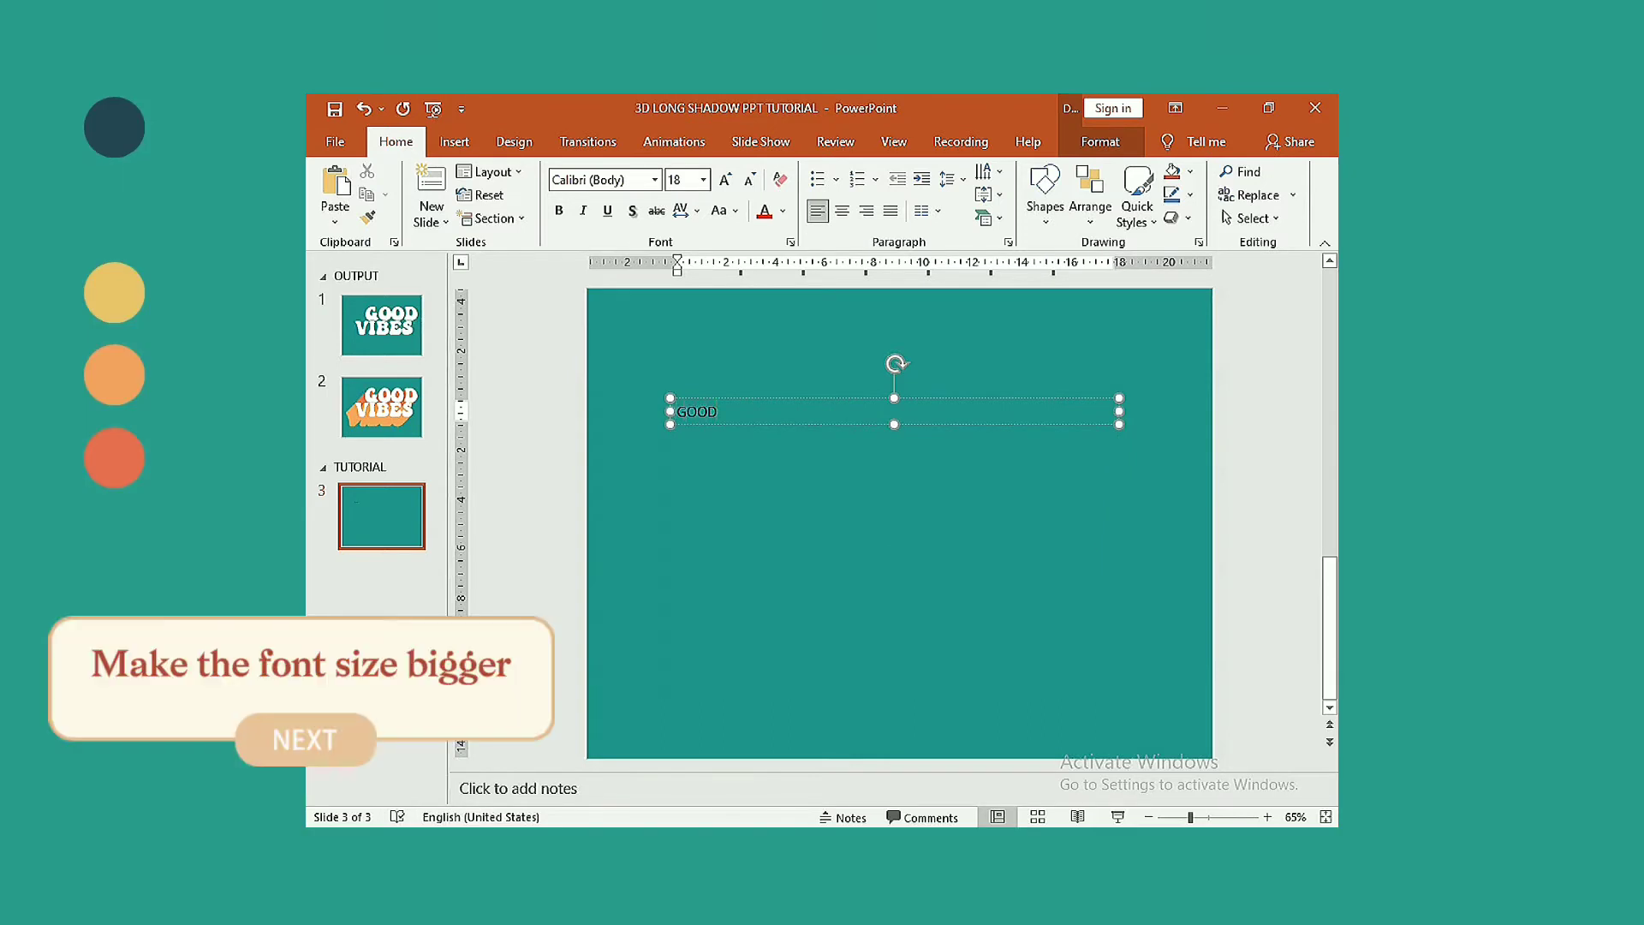
key(ctrl+a)
key(ctrl+z)
key(ctrl+a)
click(725, 180)
click(725, 180)
click(725, 180)
click(725, 179)
click(725, 180)
click(725, 179)
click(725, 180)
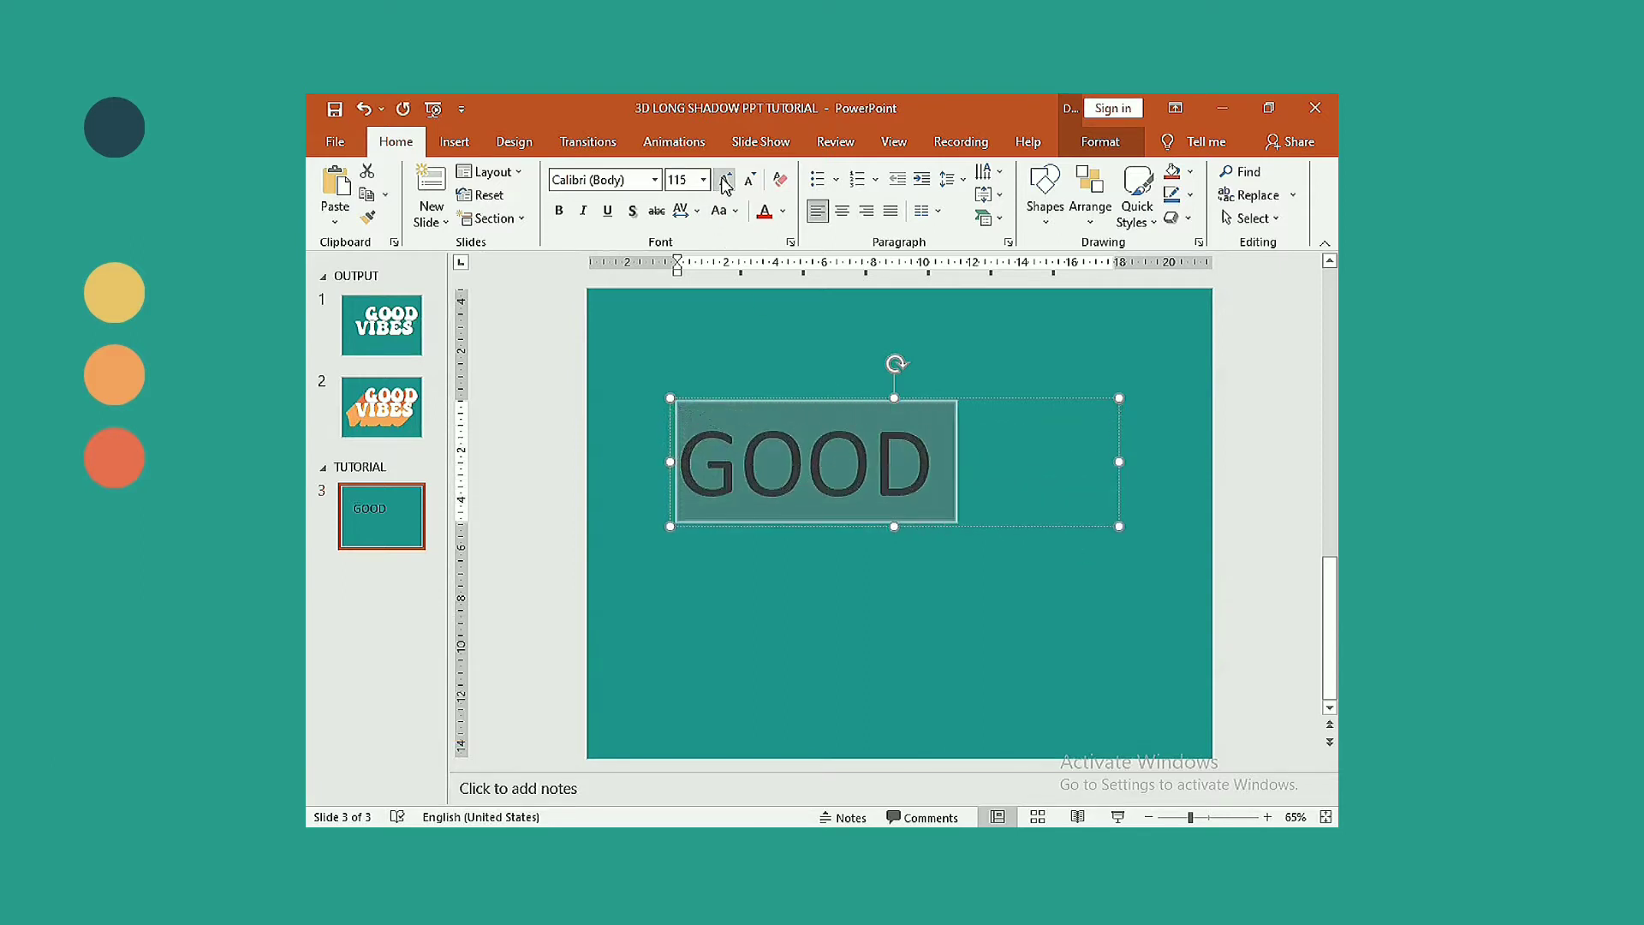
click(725, 180)
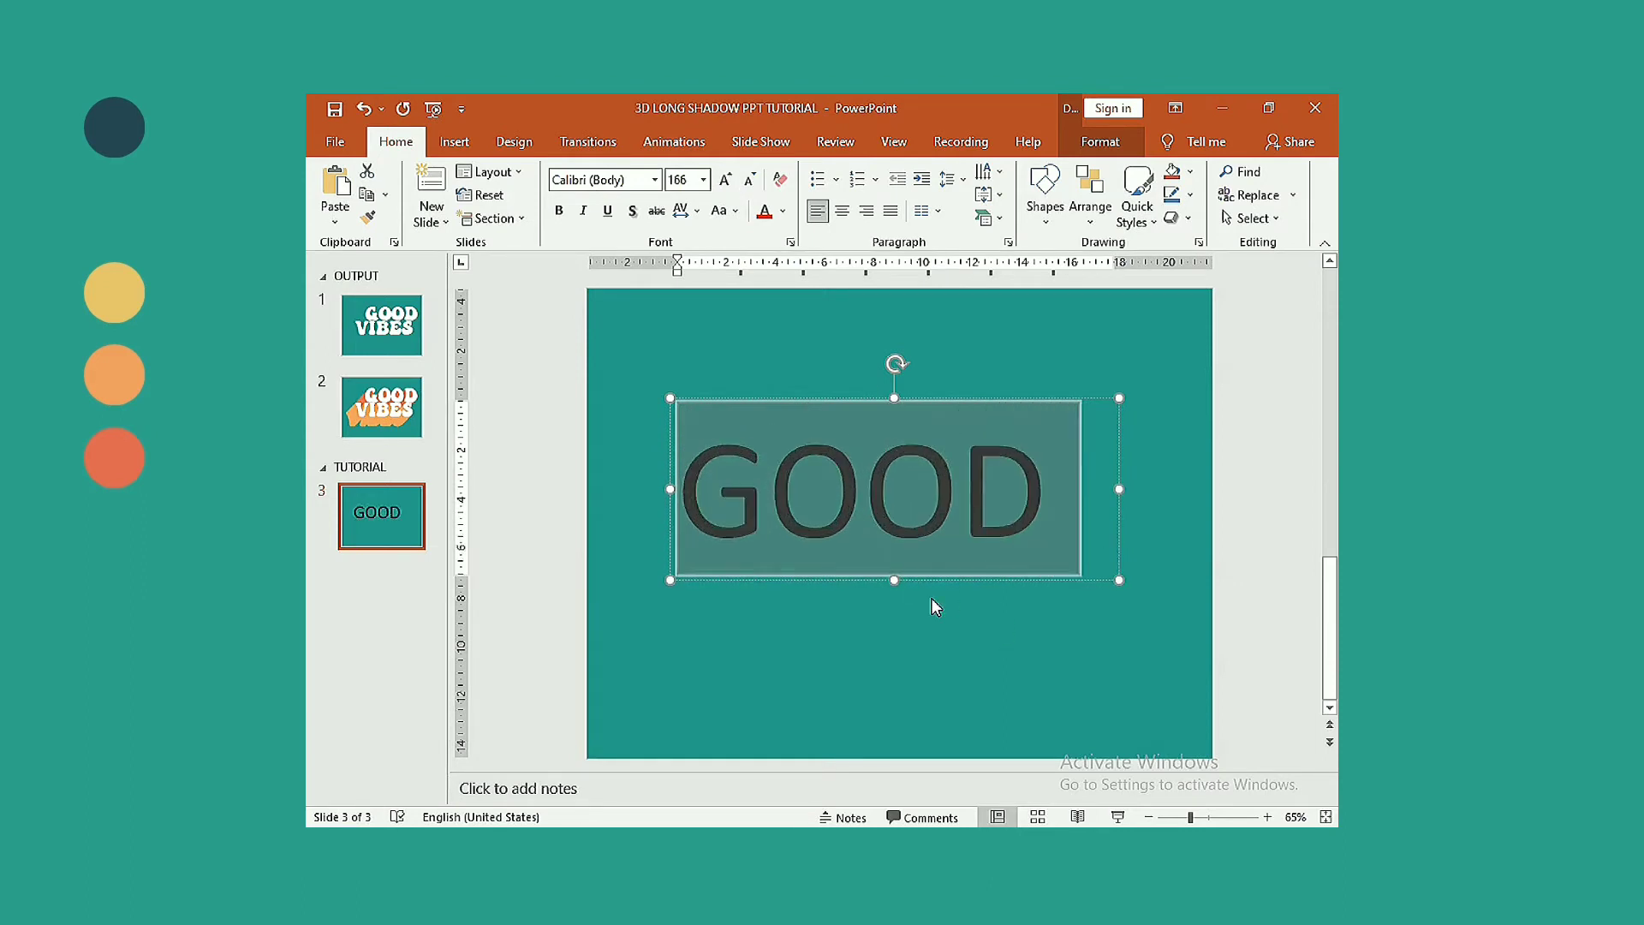
click(785, 211)
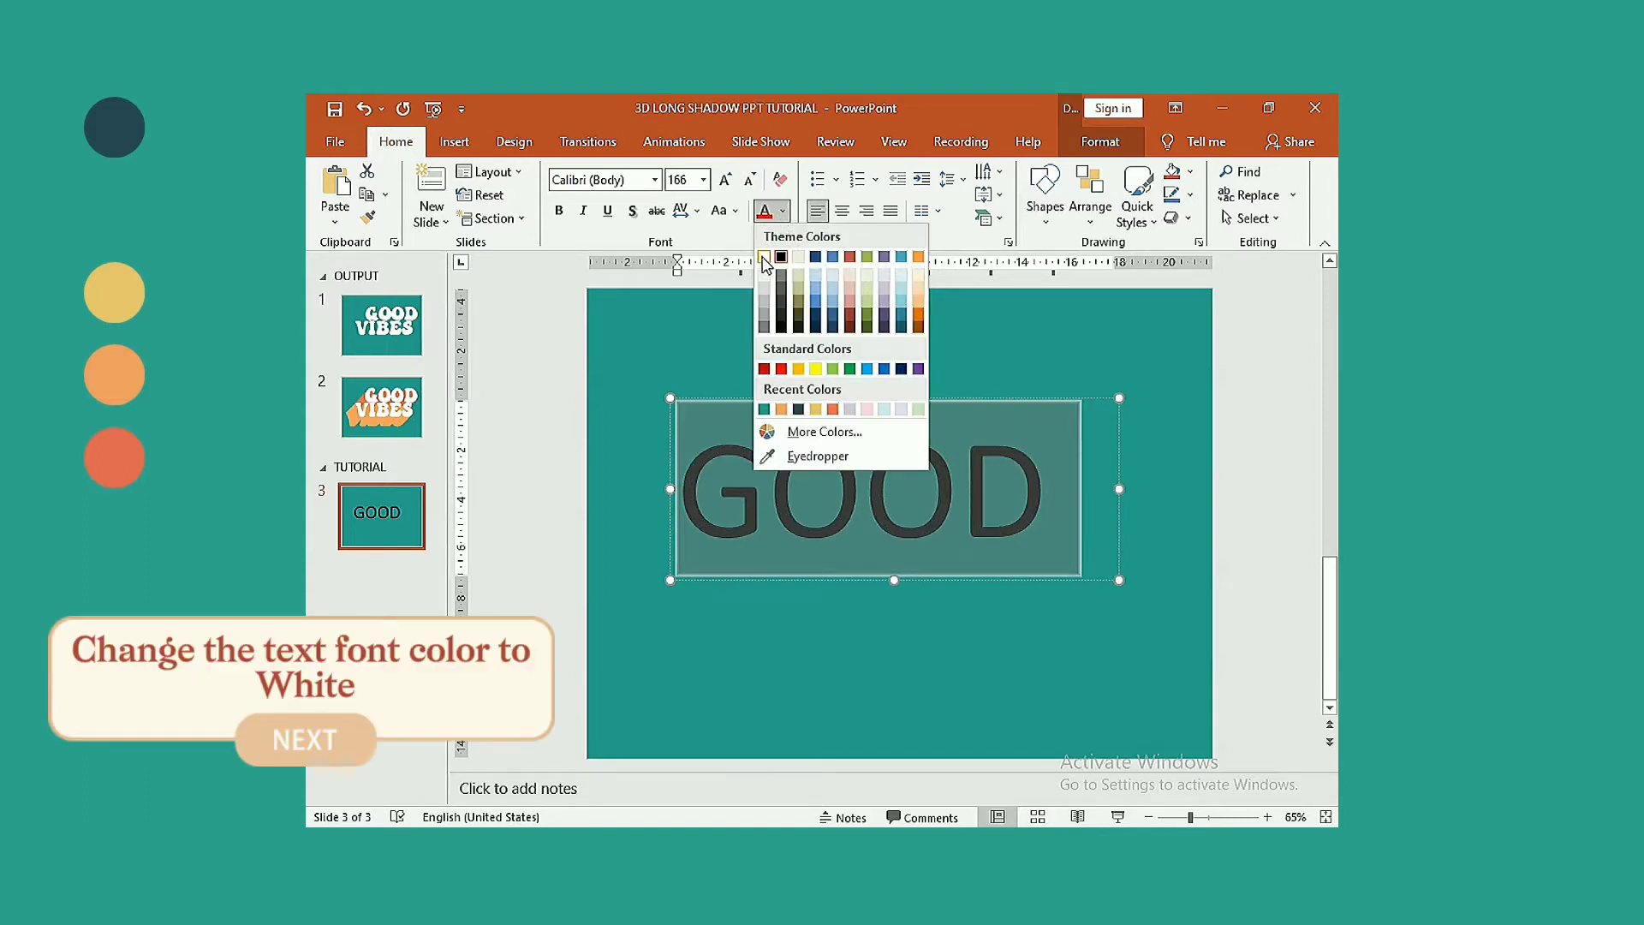
- Make GOOD white and set it in the 'a Abstract Groovy' font
click(765, 258)
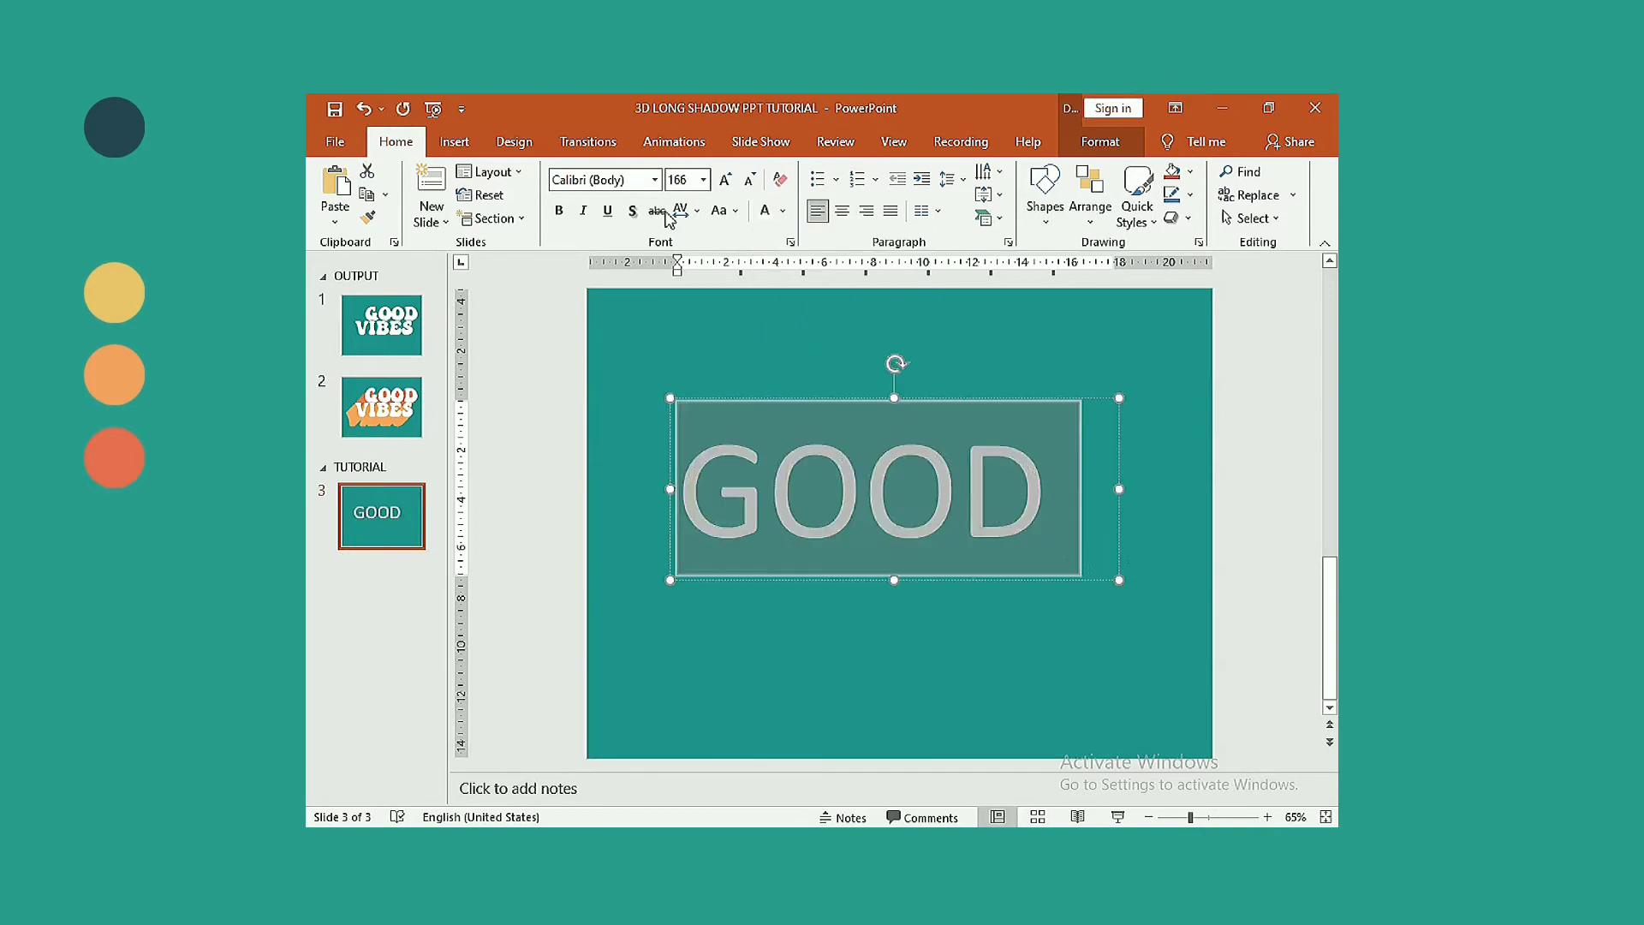
click(654, 180)
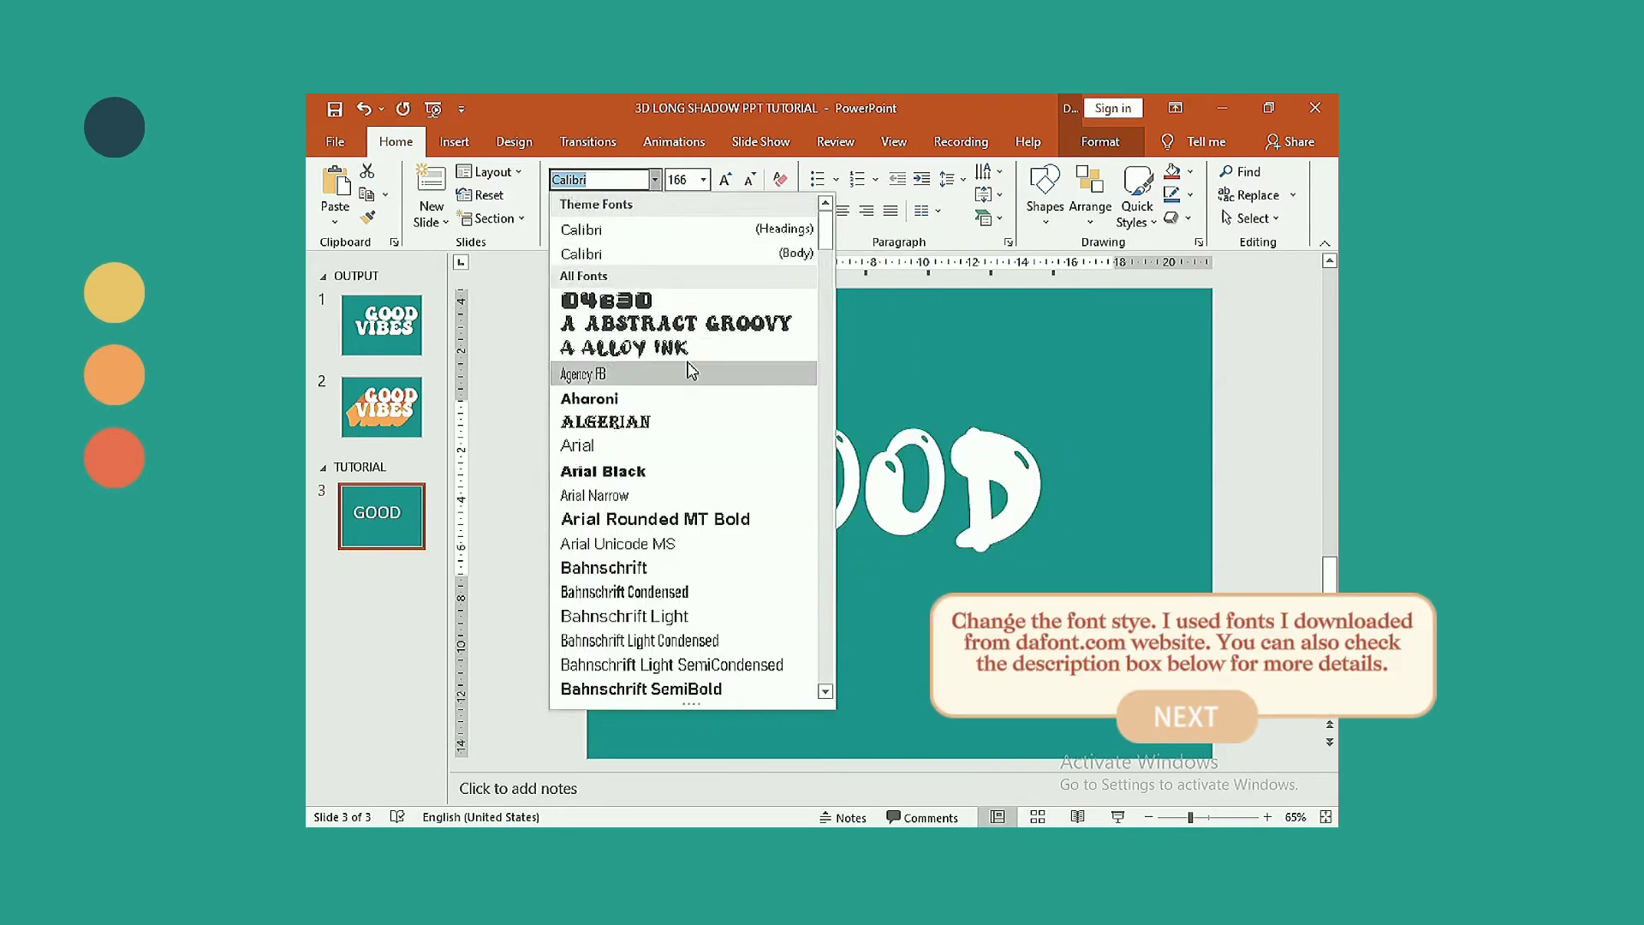
scroll(716, 420, down, 5)
scroll(716, 419, down, 15)
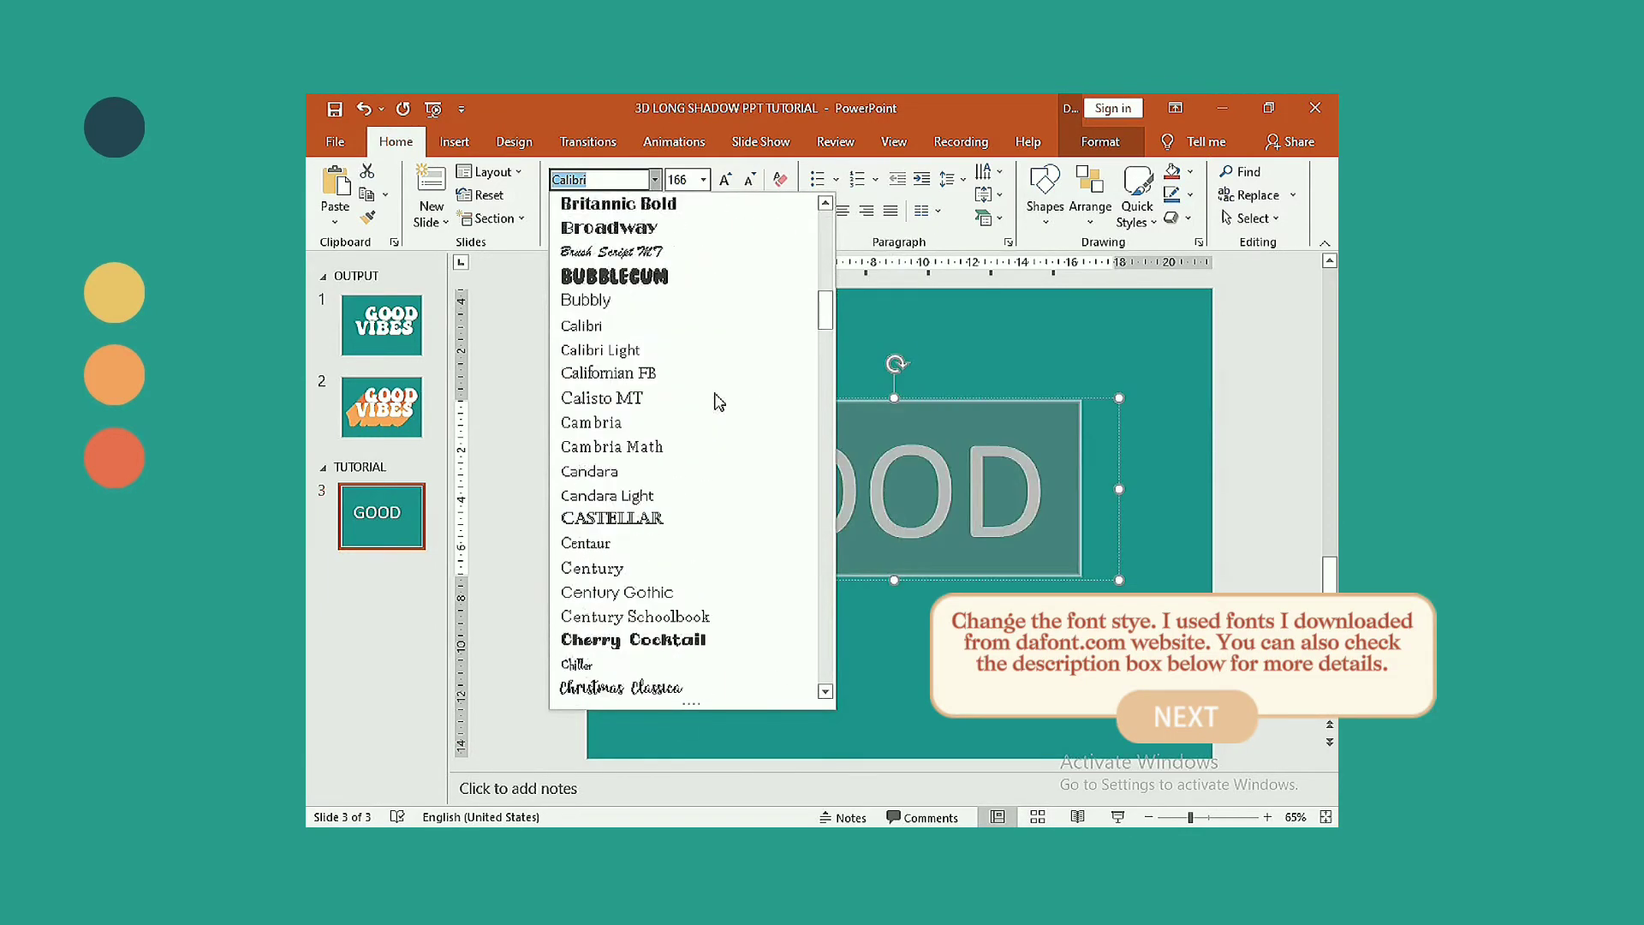
scroll(717, 392, down, 16)
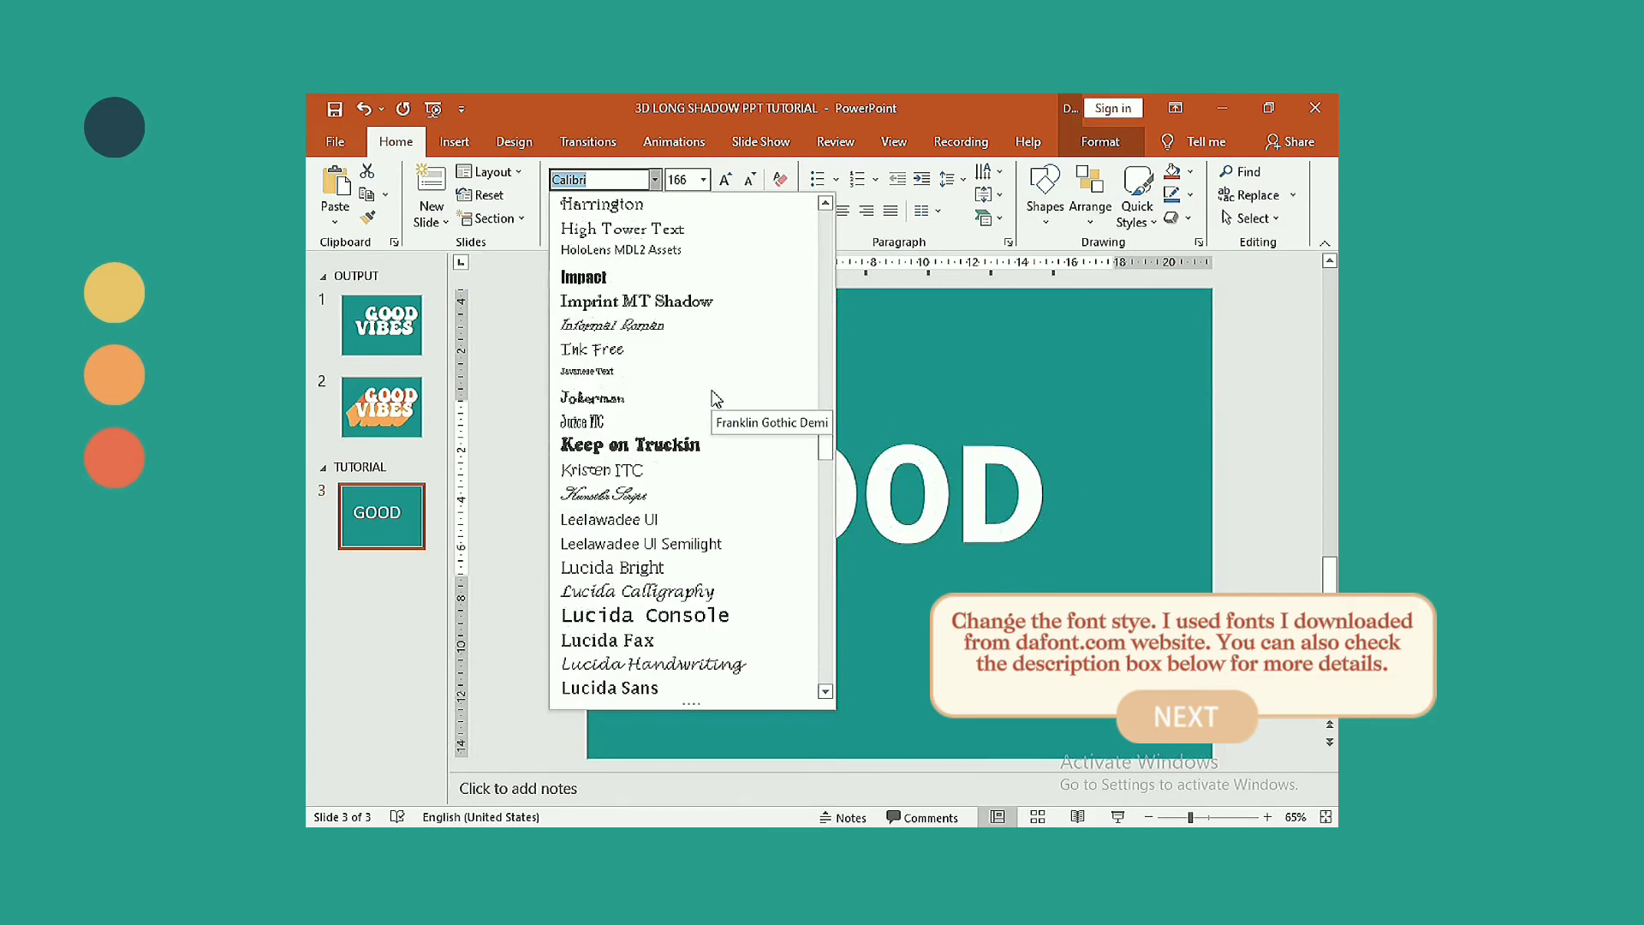
scroll(716, 394, up, 20)
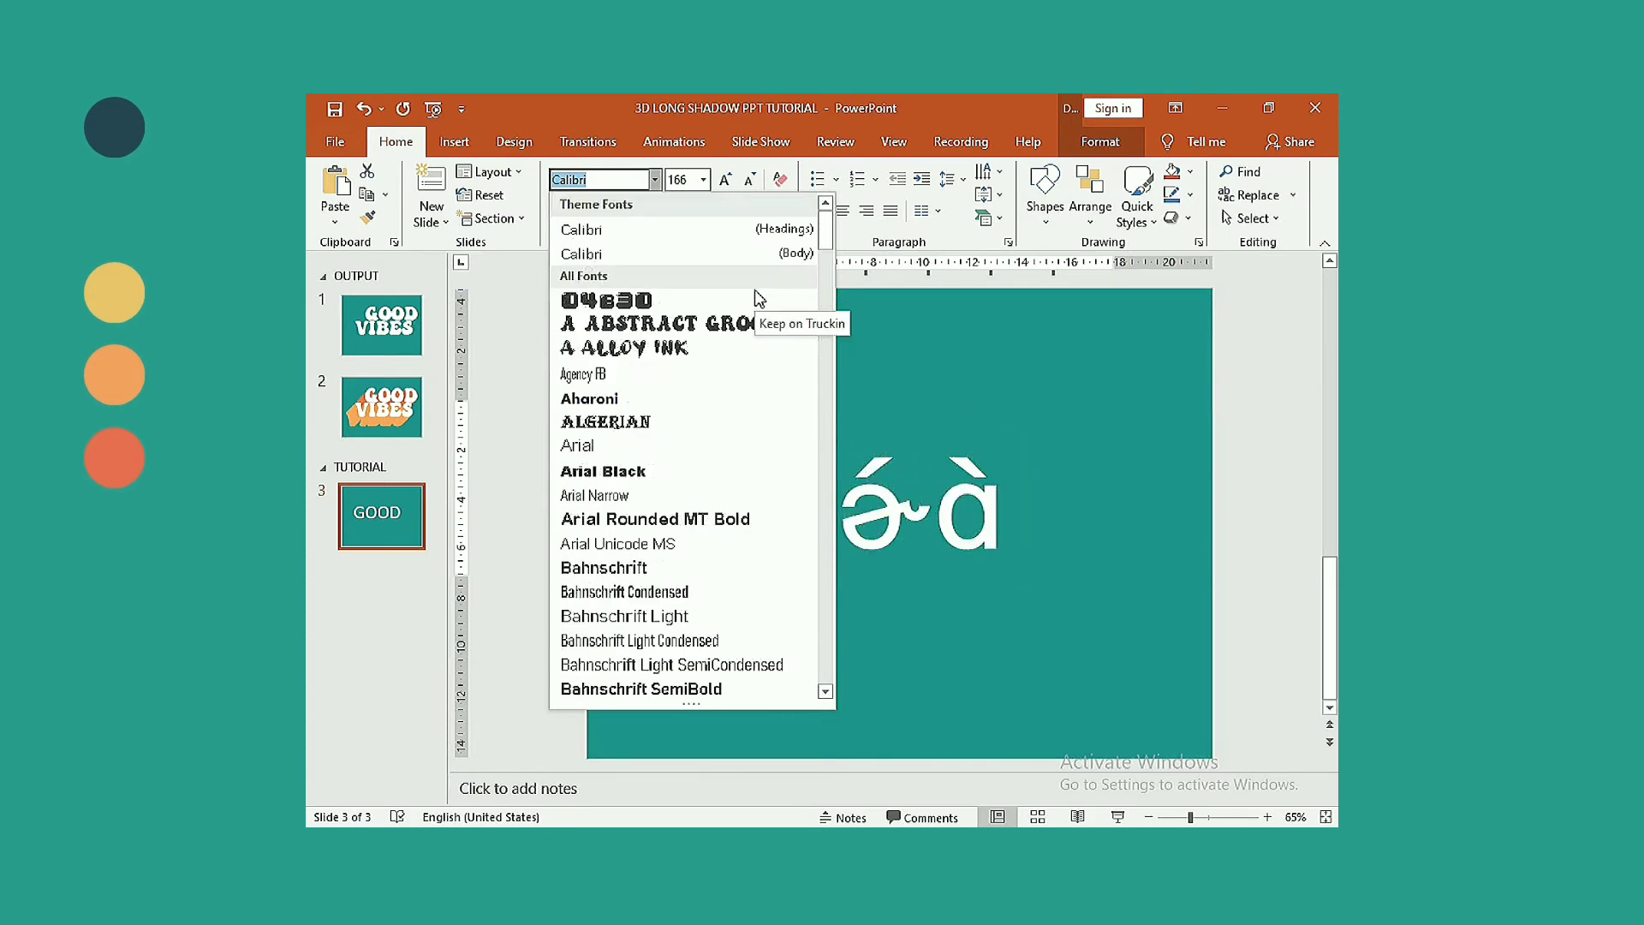
click(714, 323)
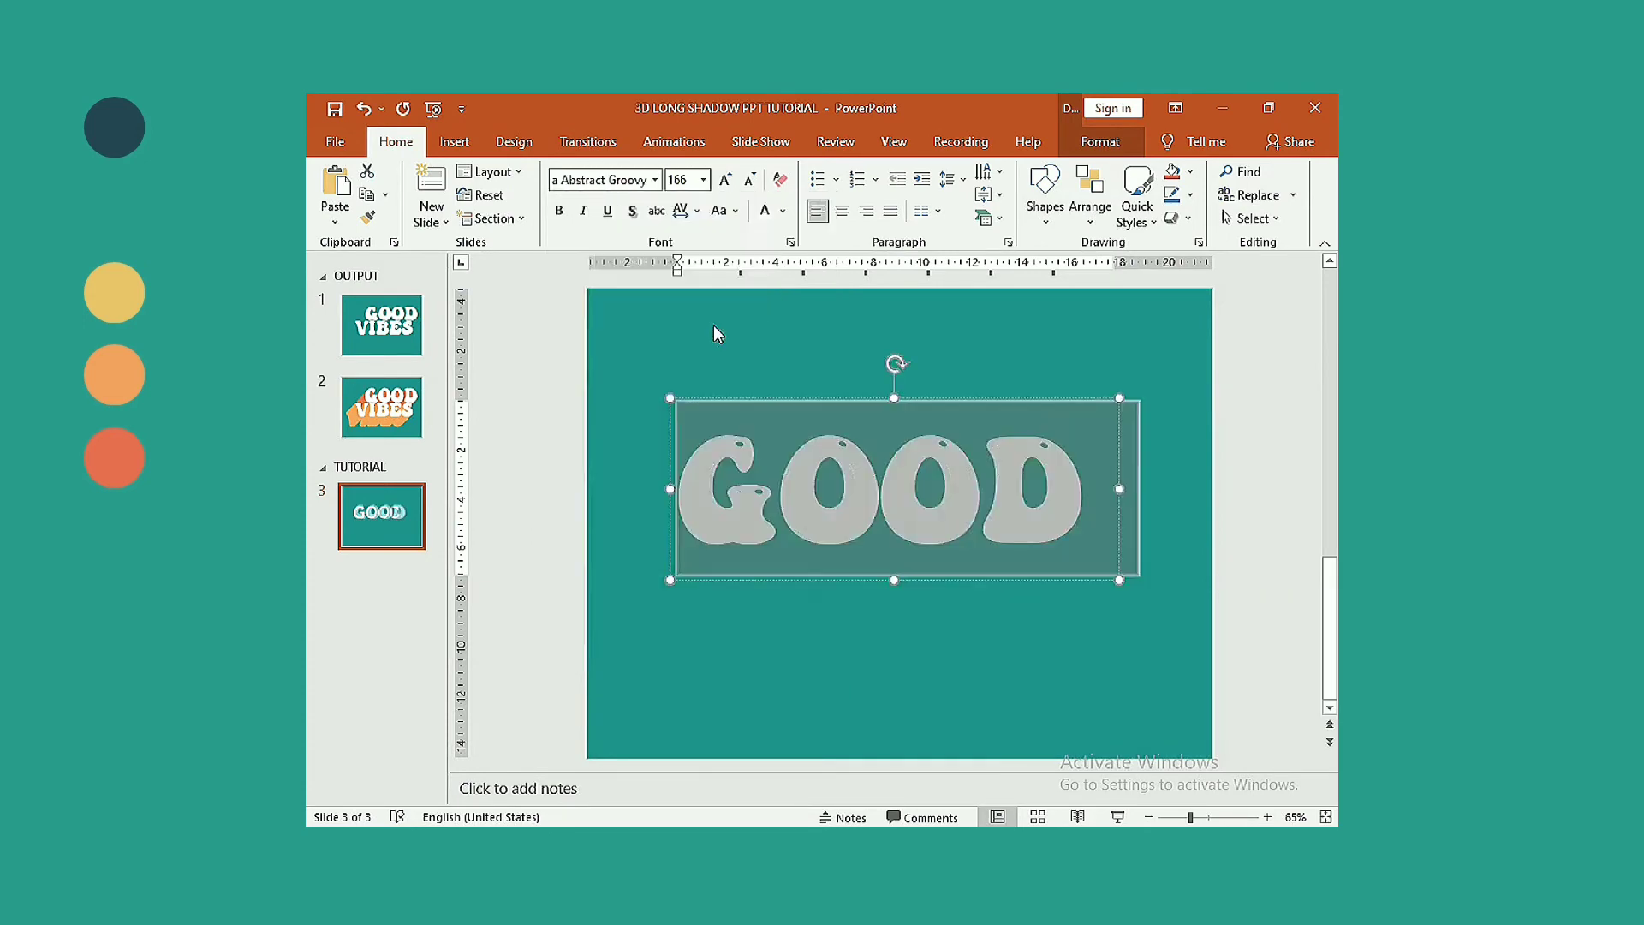
- Move the GOOD text box up to the slide's centre guide
click(1029, 593)
click(1030, 575)
drag(1030, 576, 1035, 559)
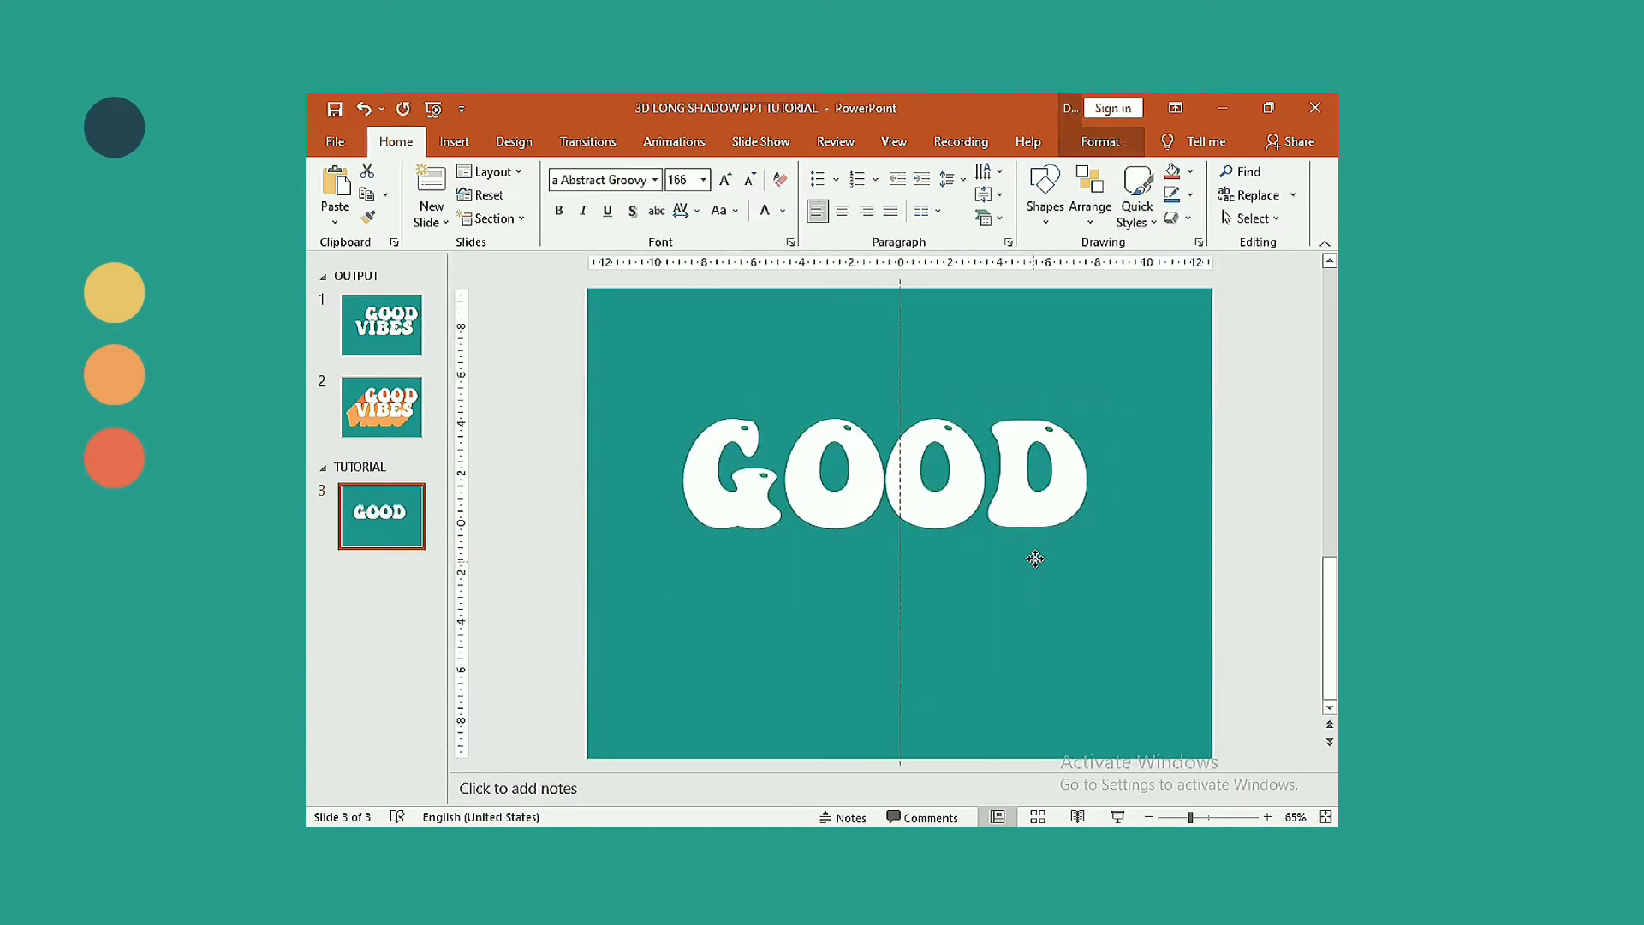
click(1038, 513)
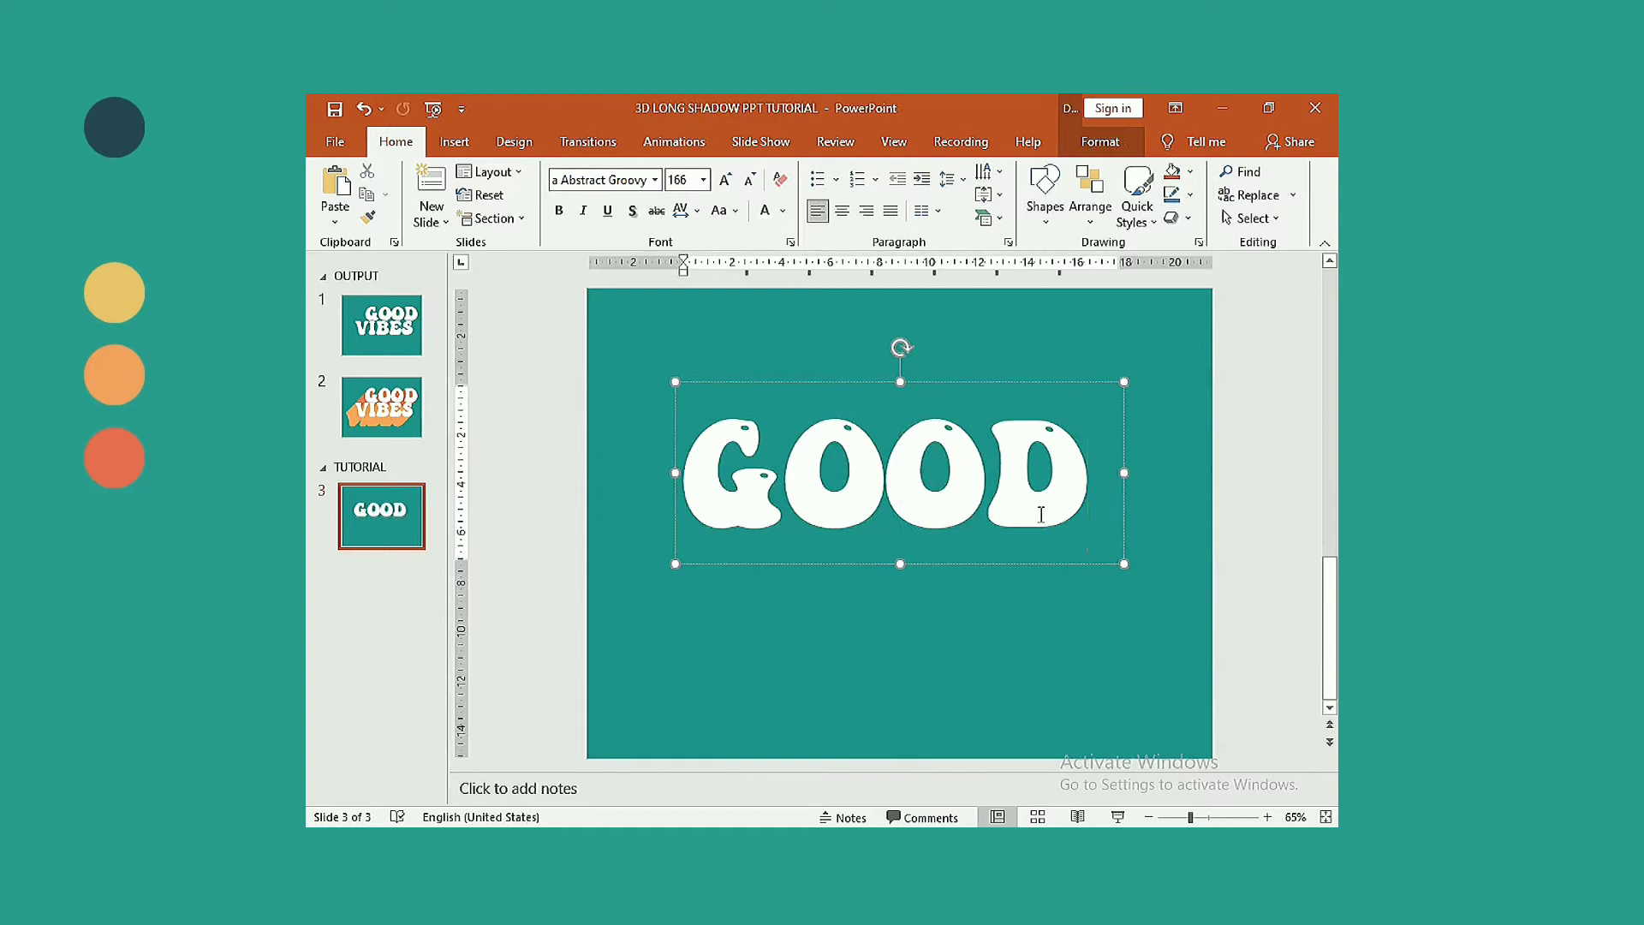
- Open the Format Shape pane for the GOOD text box with Text Options showing
click(1087, 150)
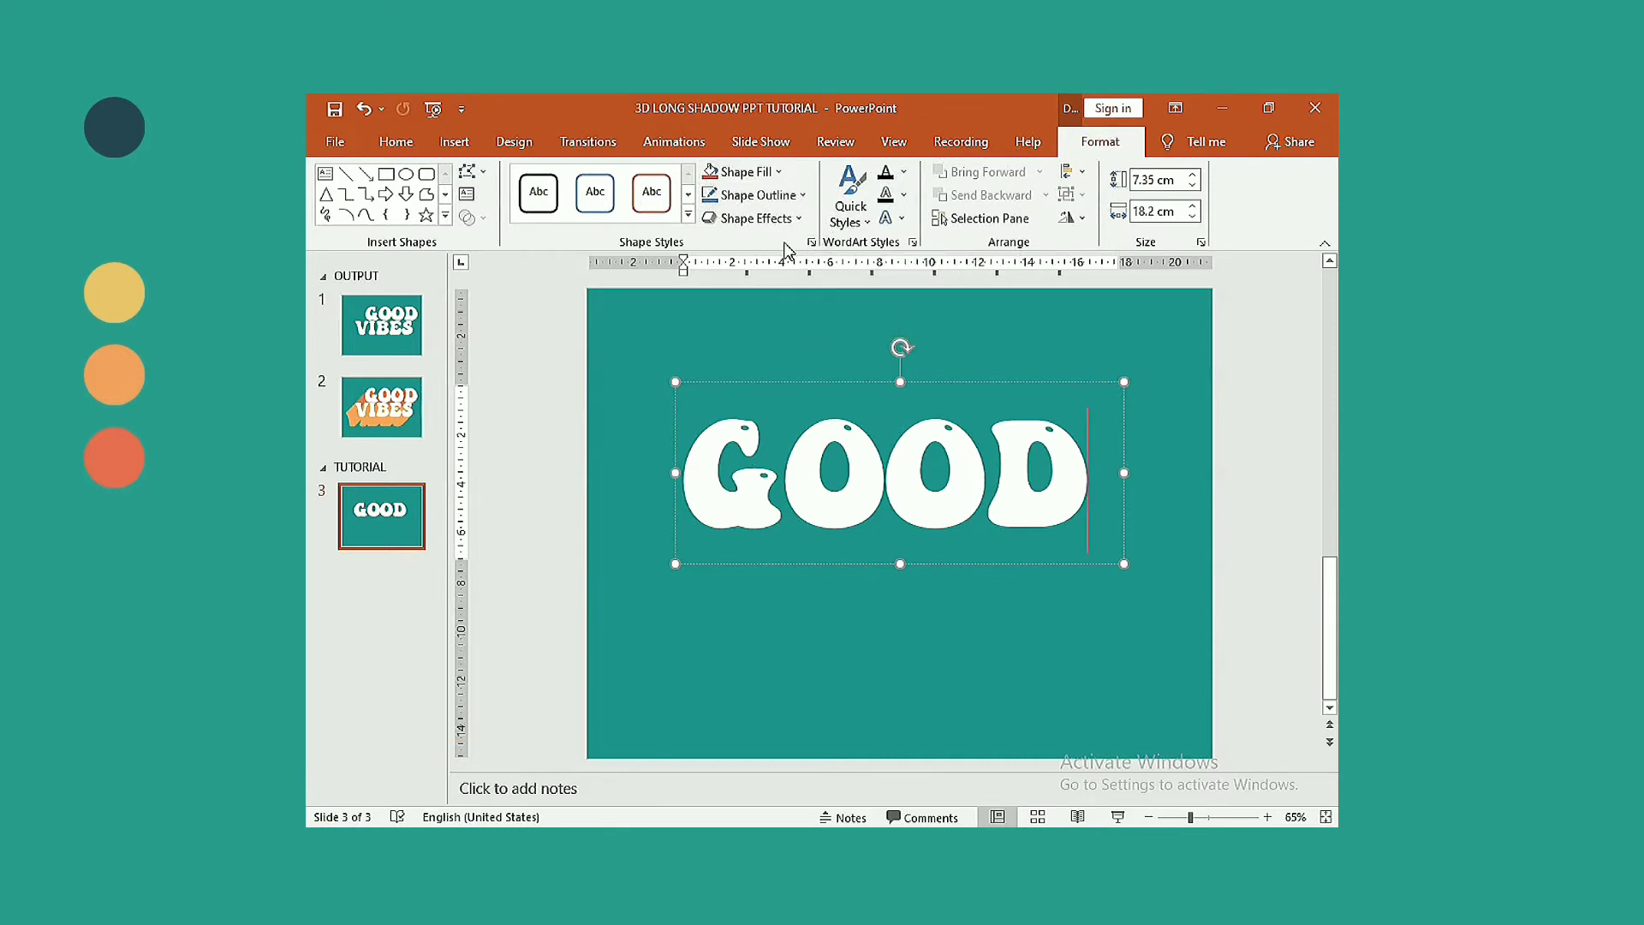
click(811, 243)
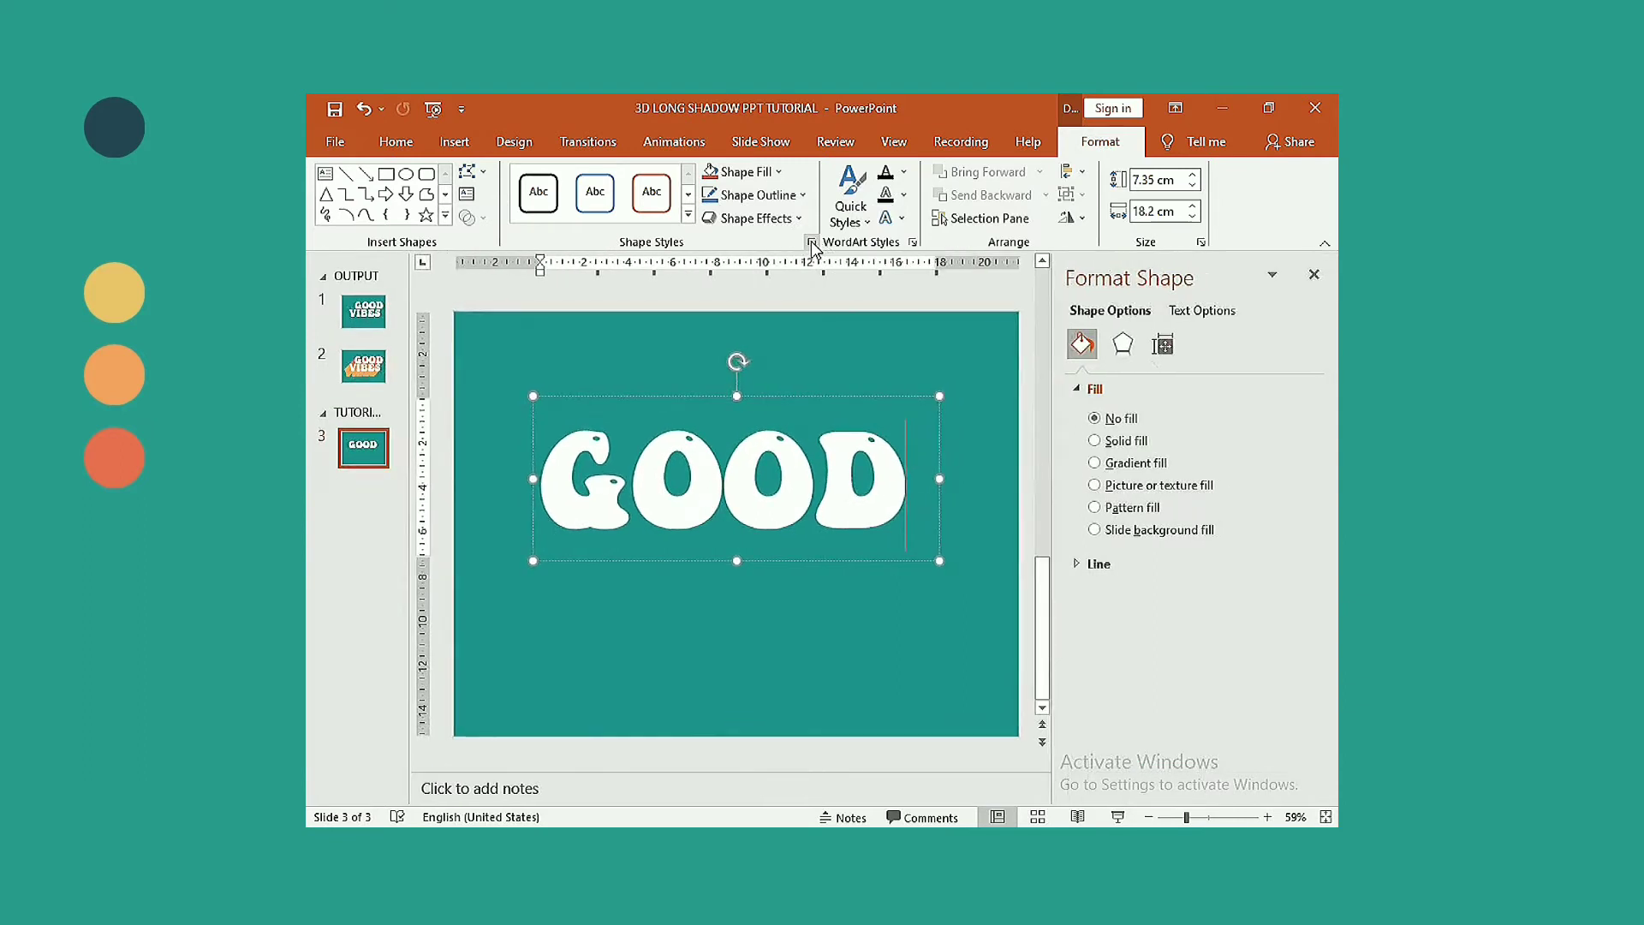
click(1199, 313)
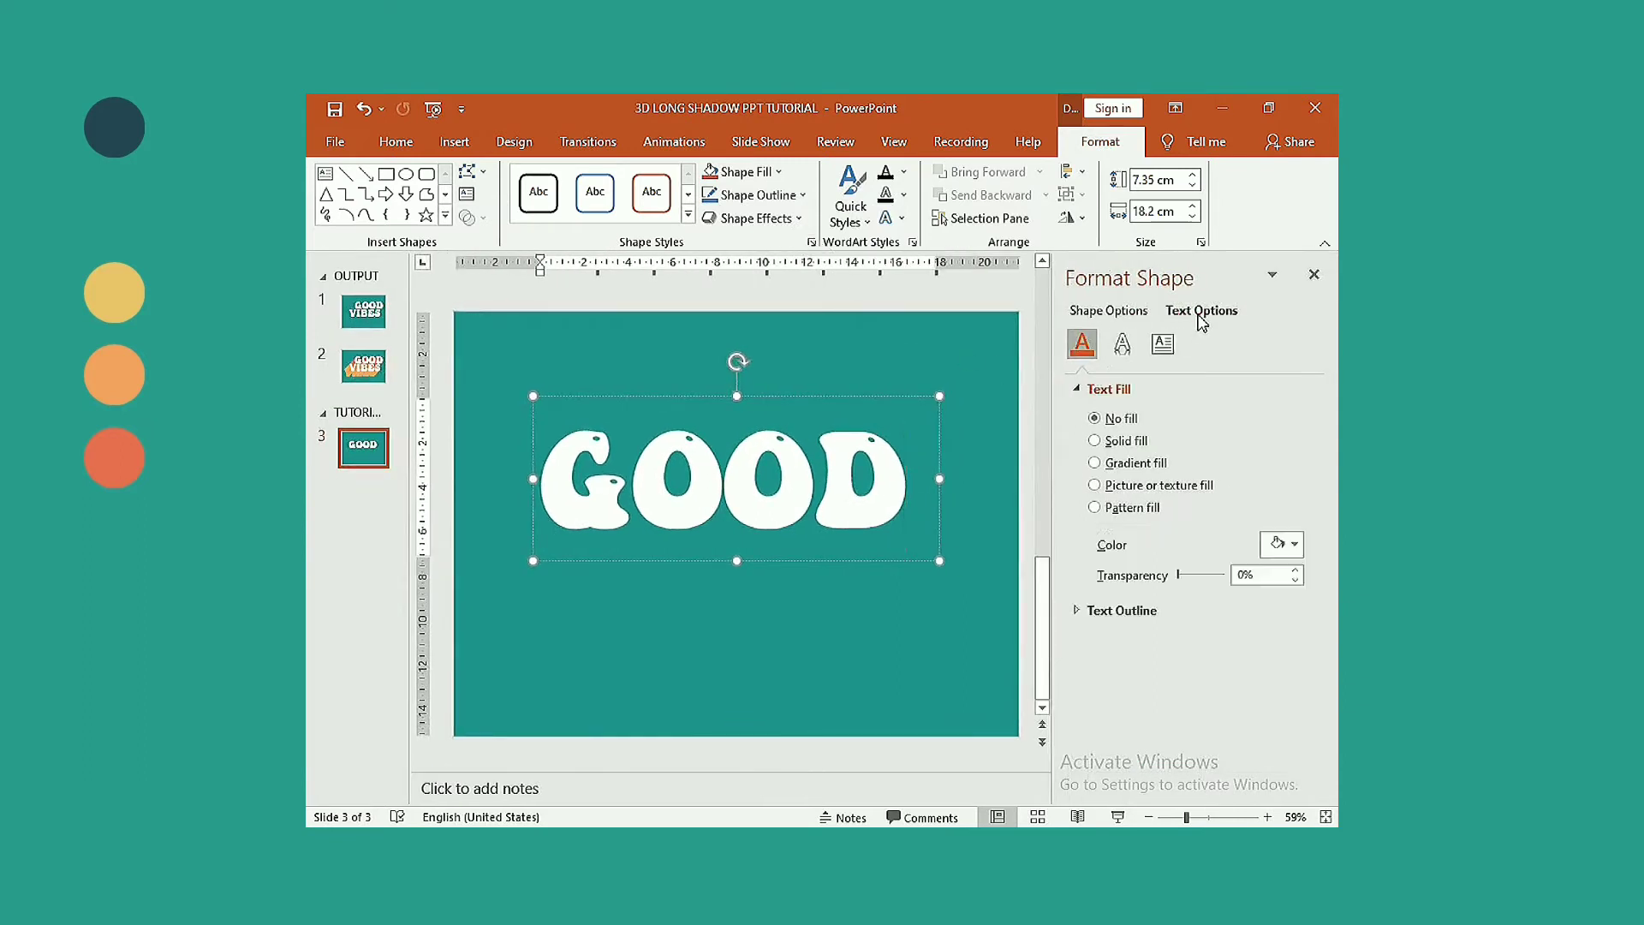
- Apply the Oblique: Bottom Left 3-D rotation preset to the GOOD text
click(1125, 343)
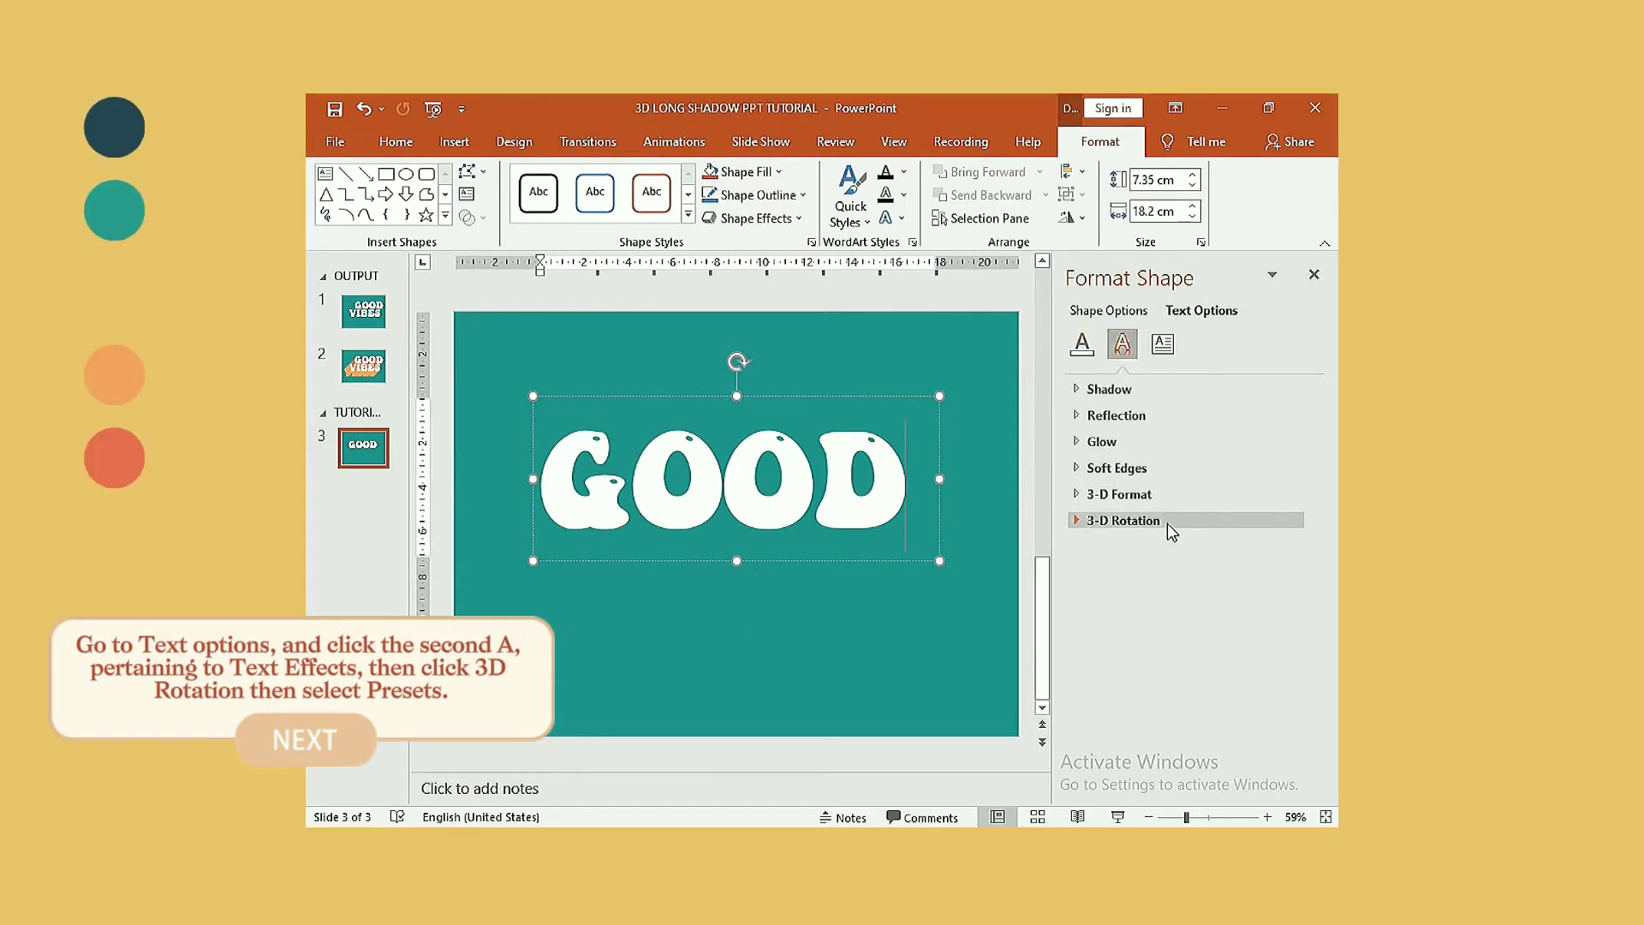
click(1168, 522)
click(1269, 554)
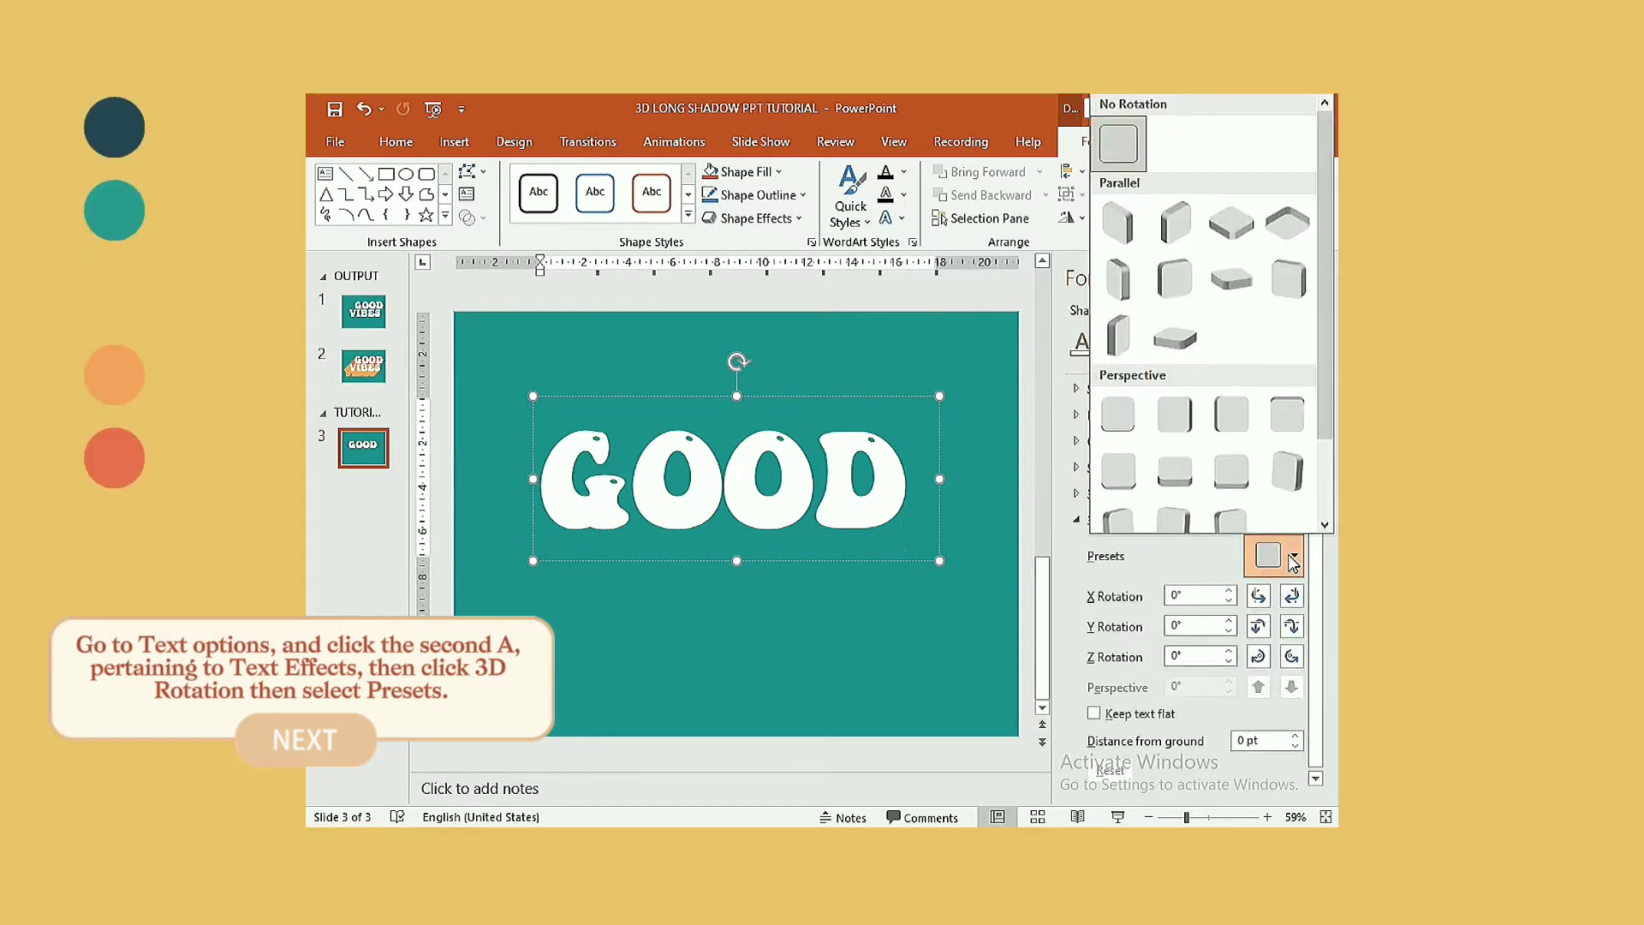
scroll(1273, 342, down, 2)
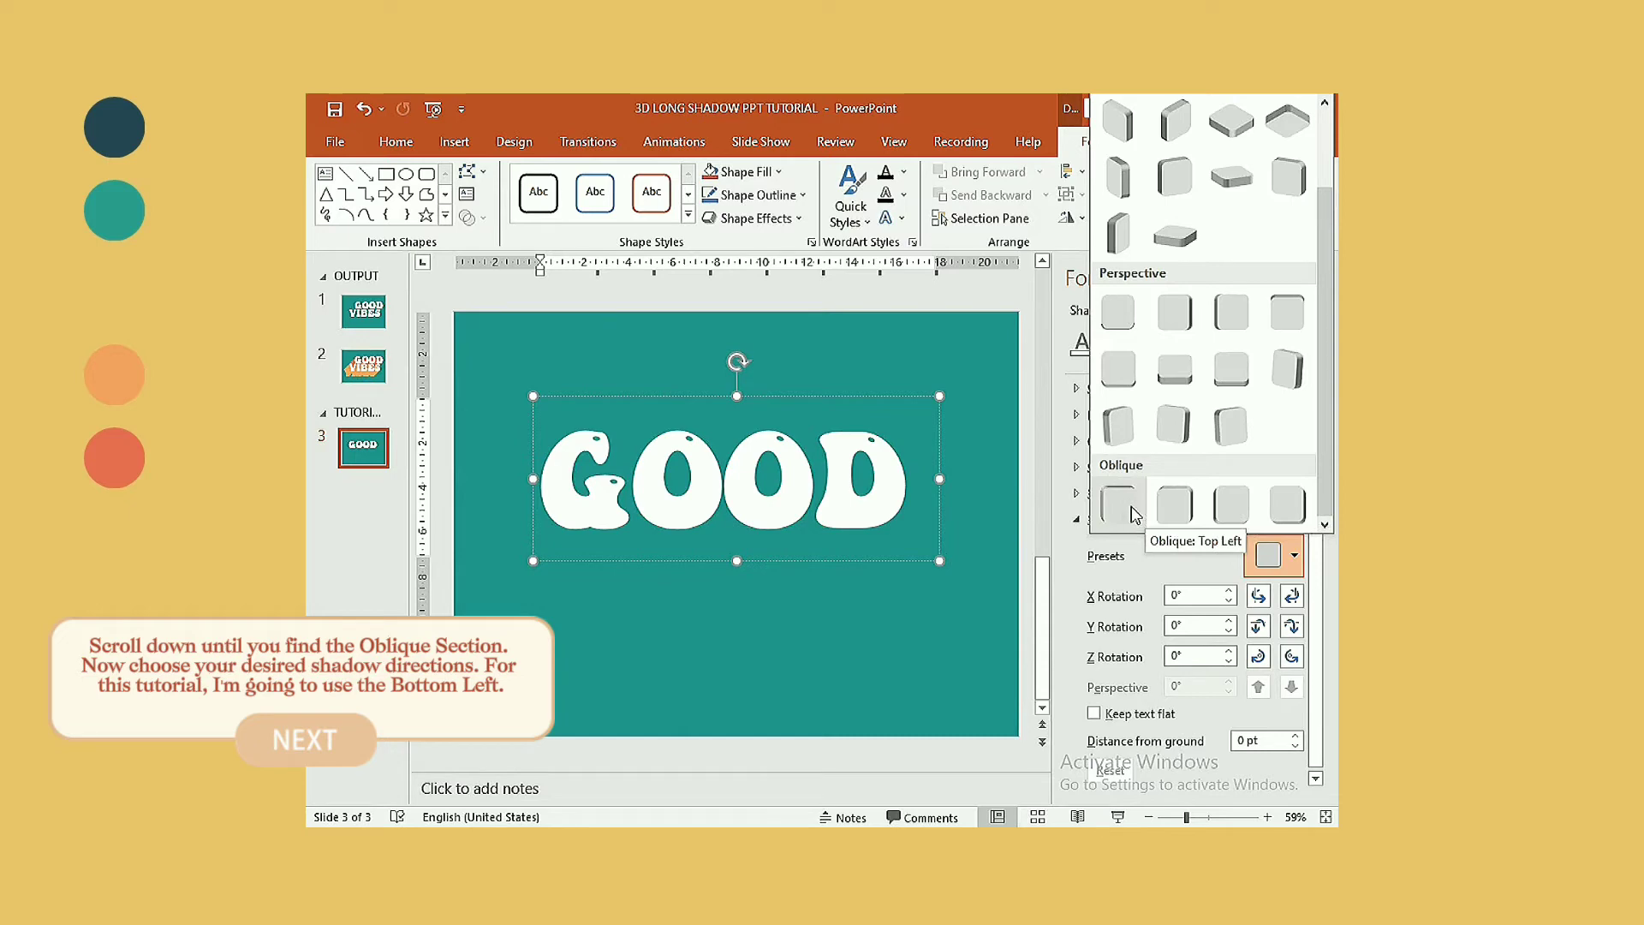
click(1233, 511)
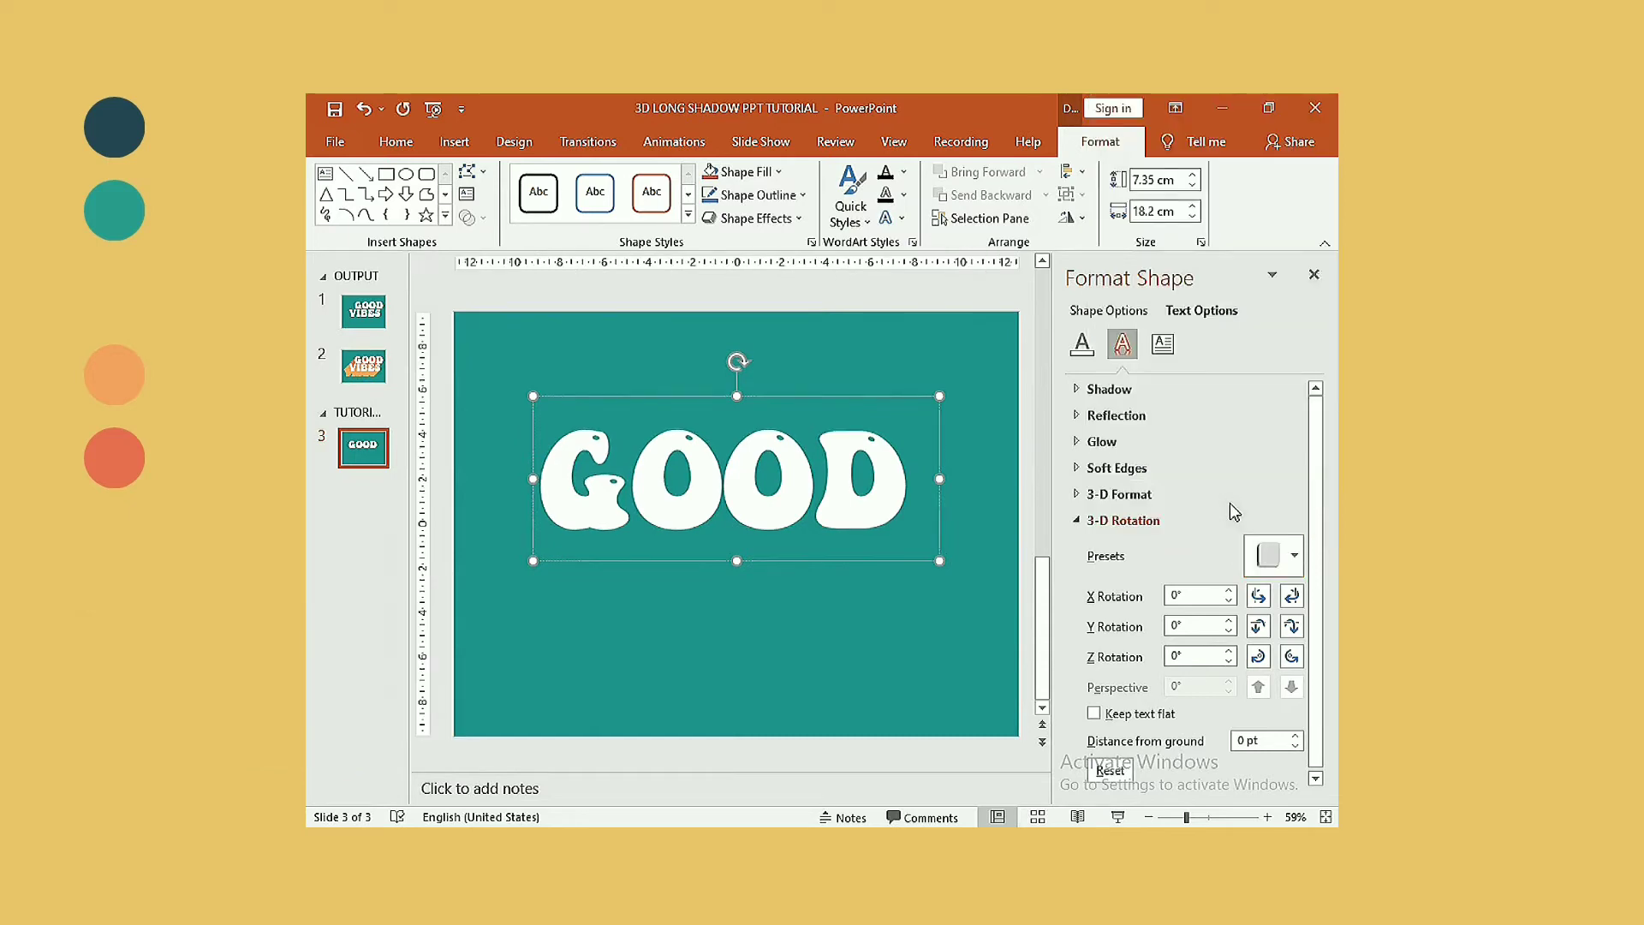
click(1147, 517)
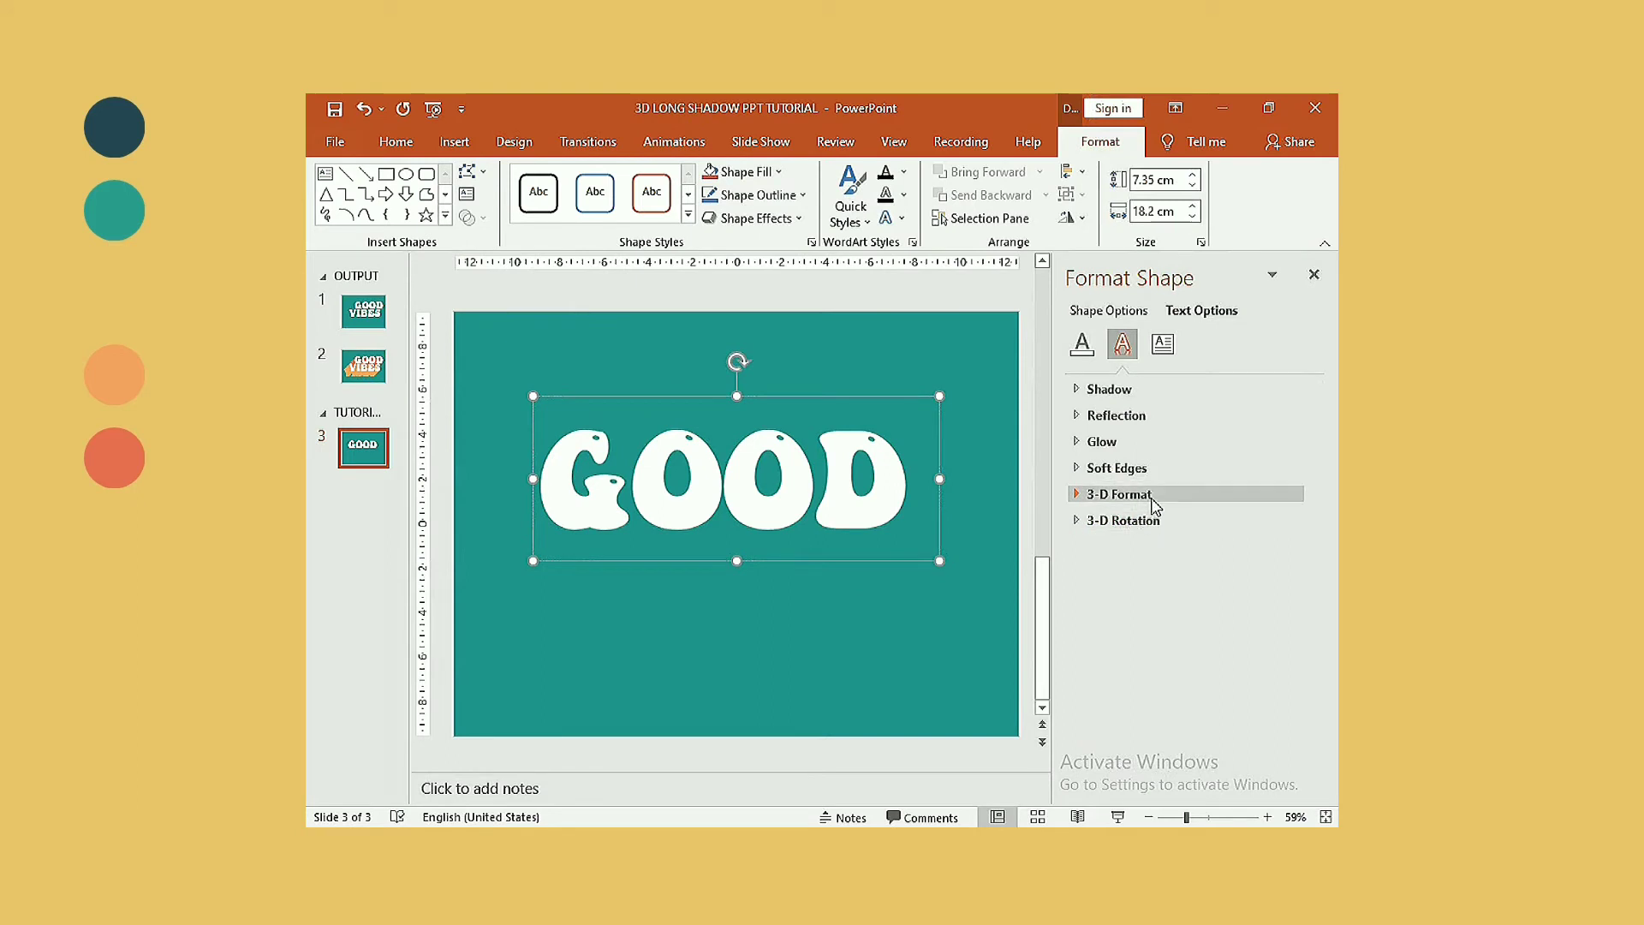
- Set the GOOD text's 3-D depth size to 500 pt
click(1119, 495)
scroll(1174, 565, down, 2)
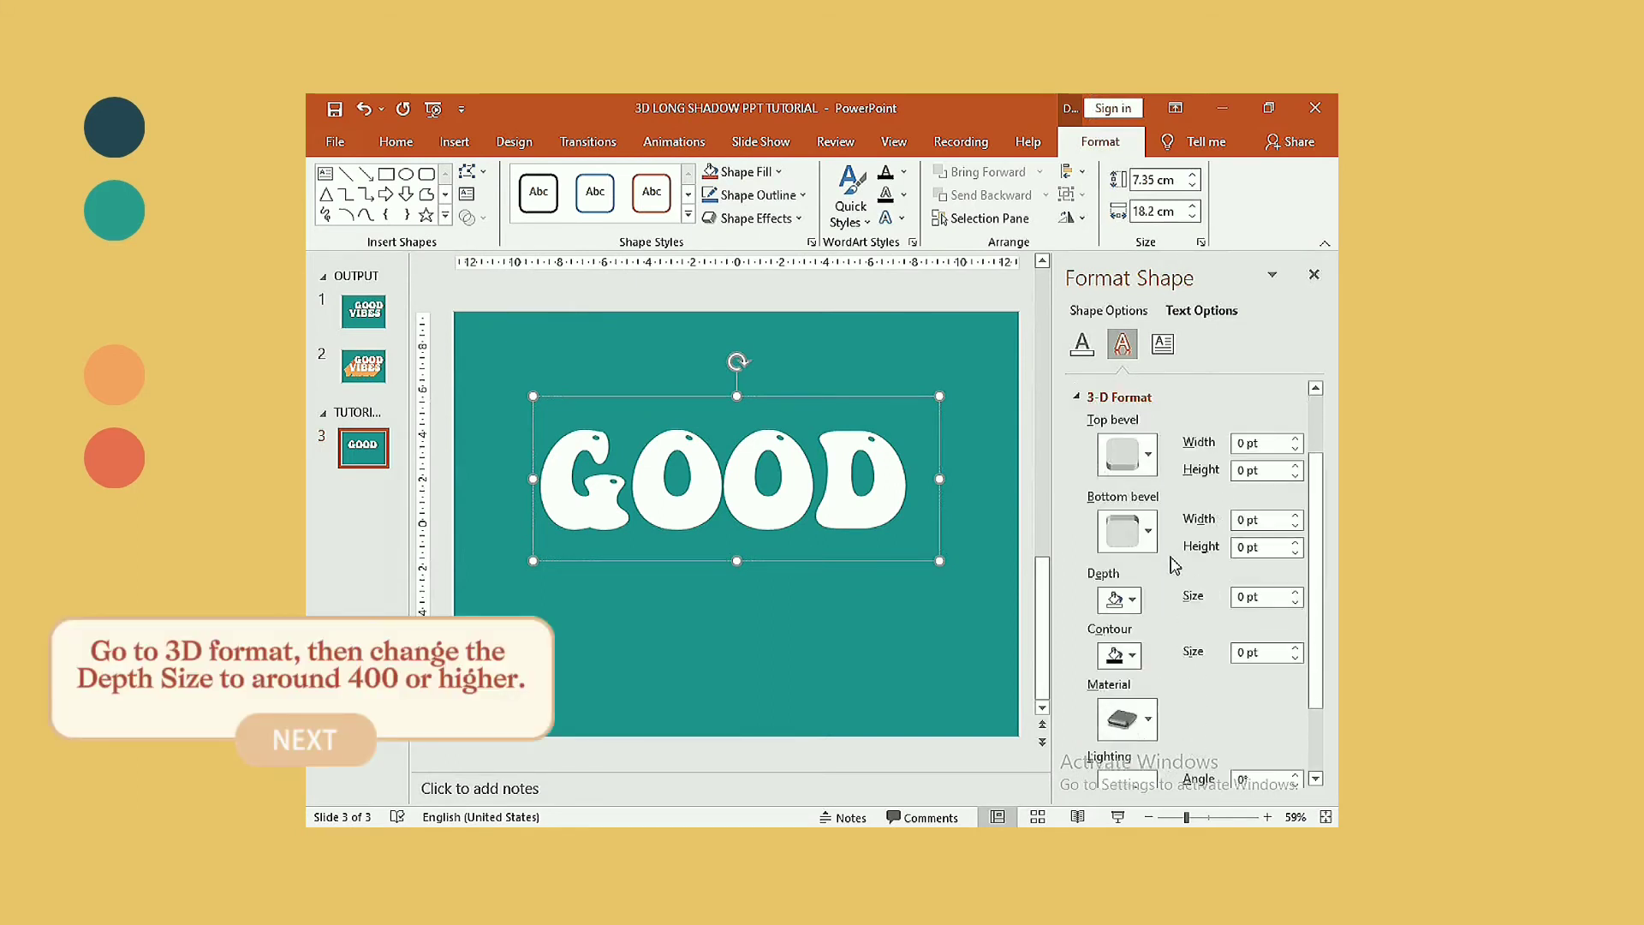
scroll(1174, 565, down, 2)
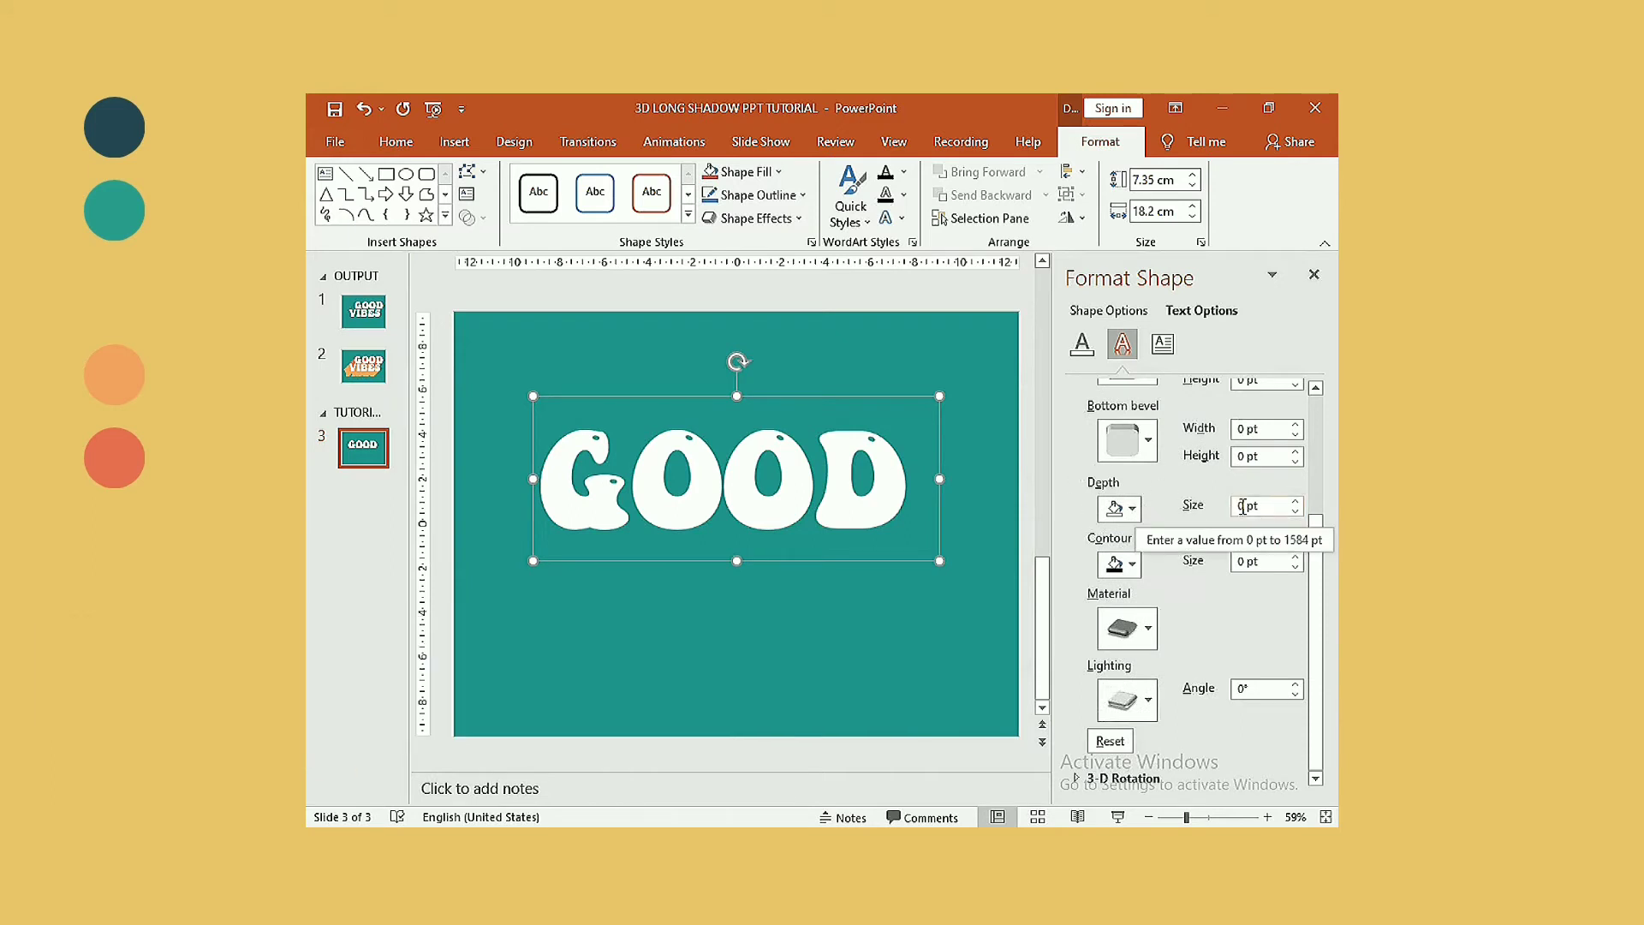
click(1244, 505)
text(4)
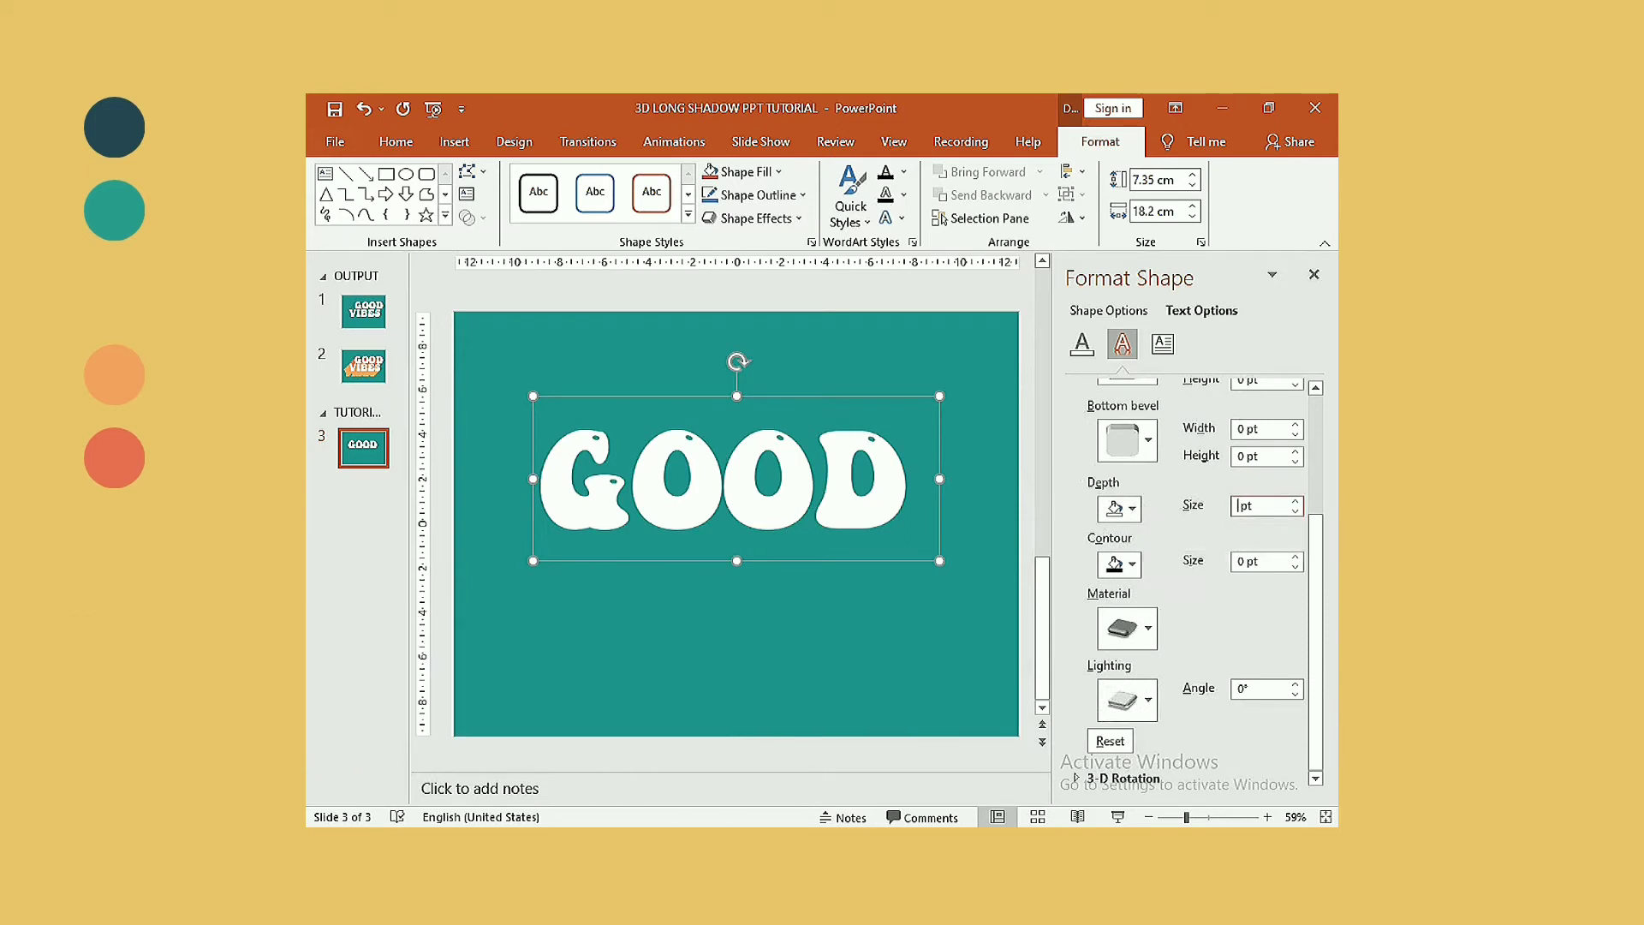
key(Return)
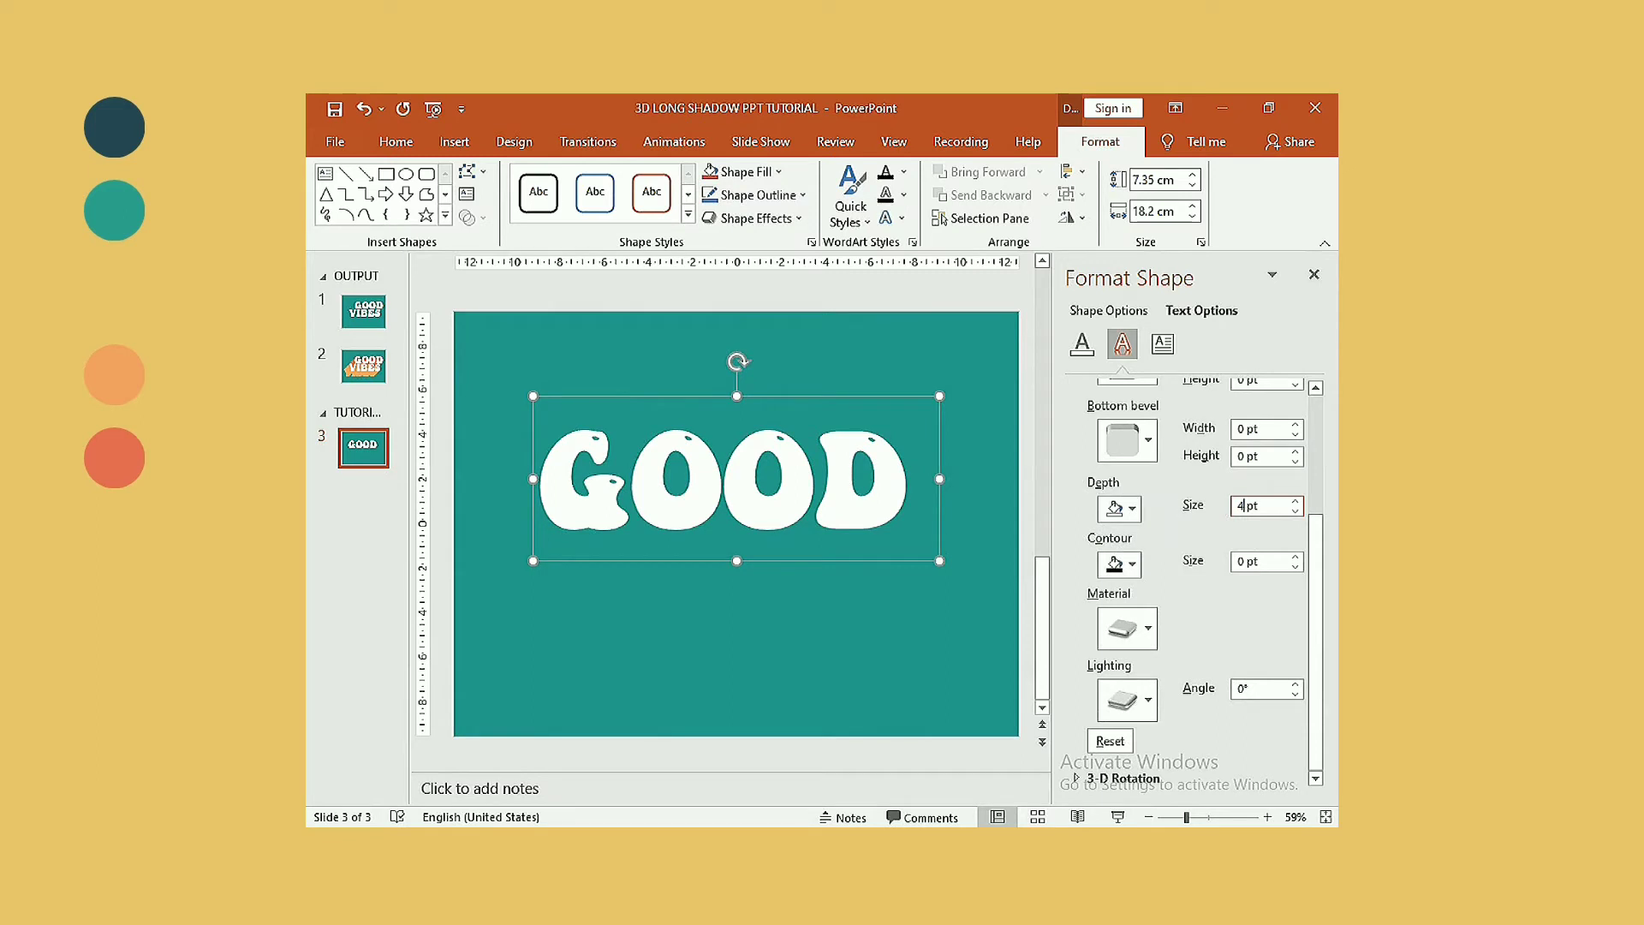
text(00)
key(Return)
key(BackSpace)
key(BackSpace)
key(BackSpace)
text(500)
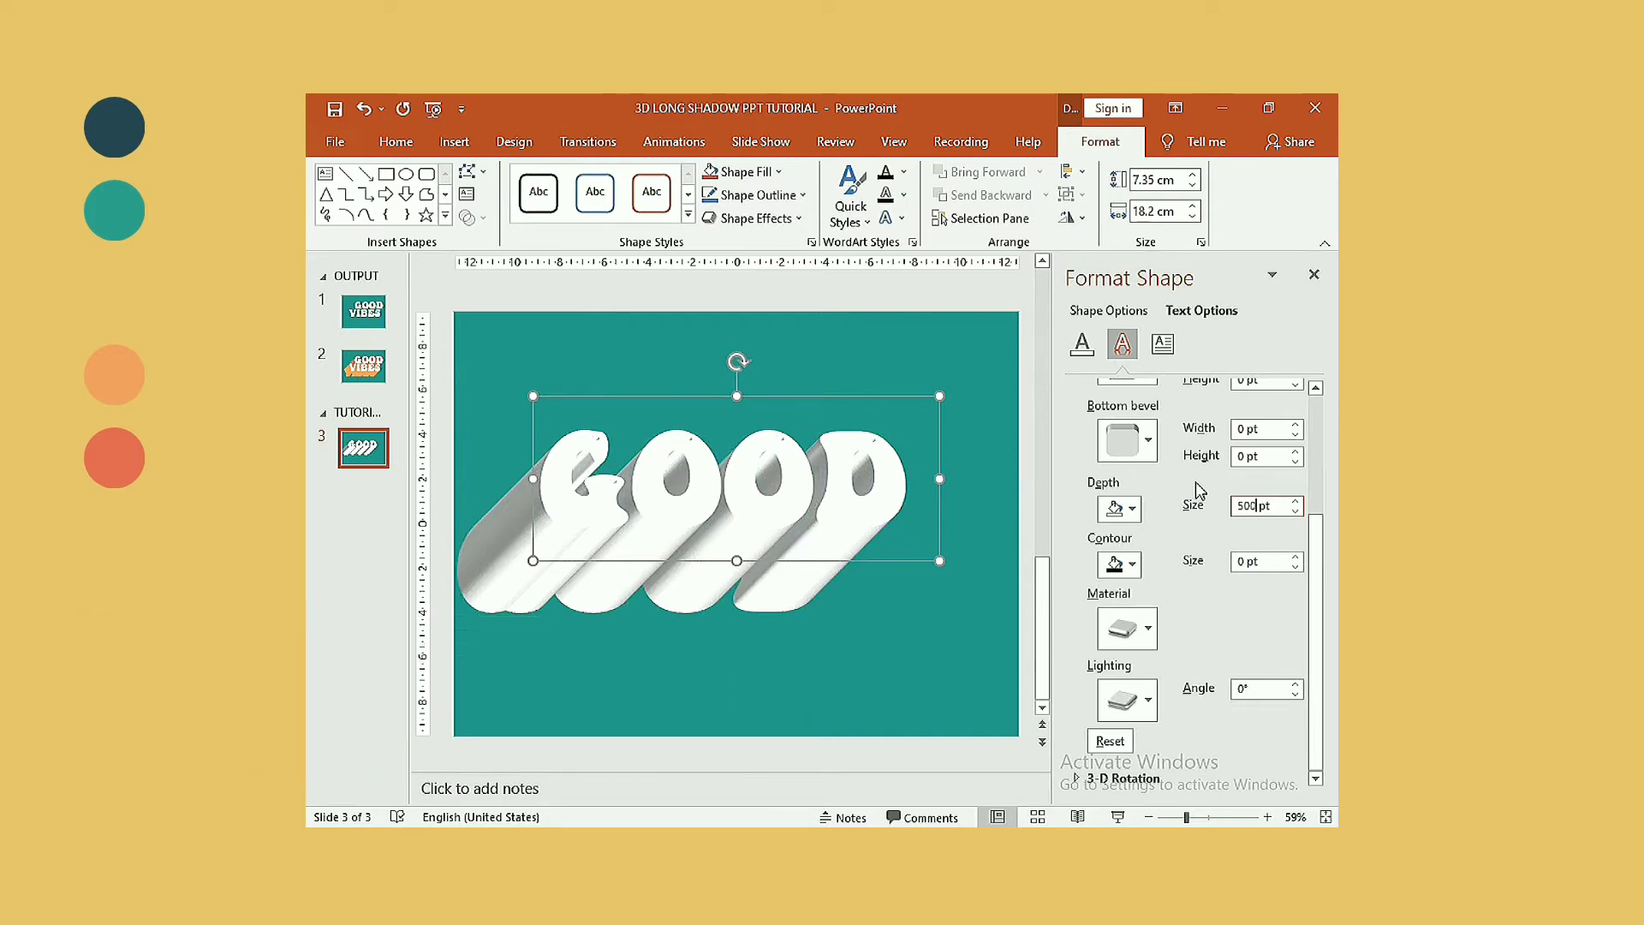
- Colour the extrusion orange and shift GOOD up and to the right
click(1132, 509)
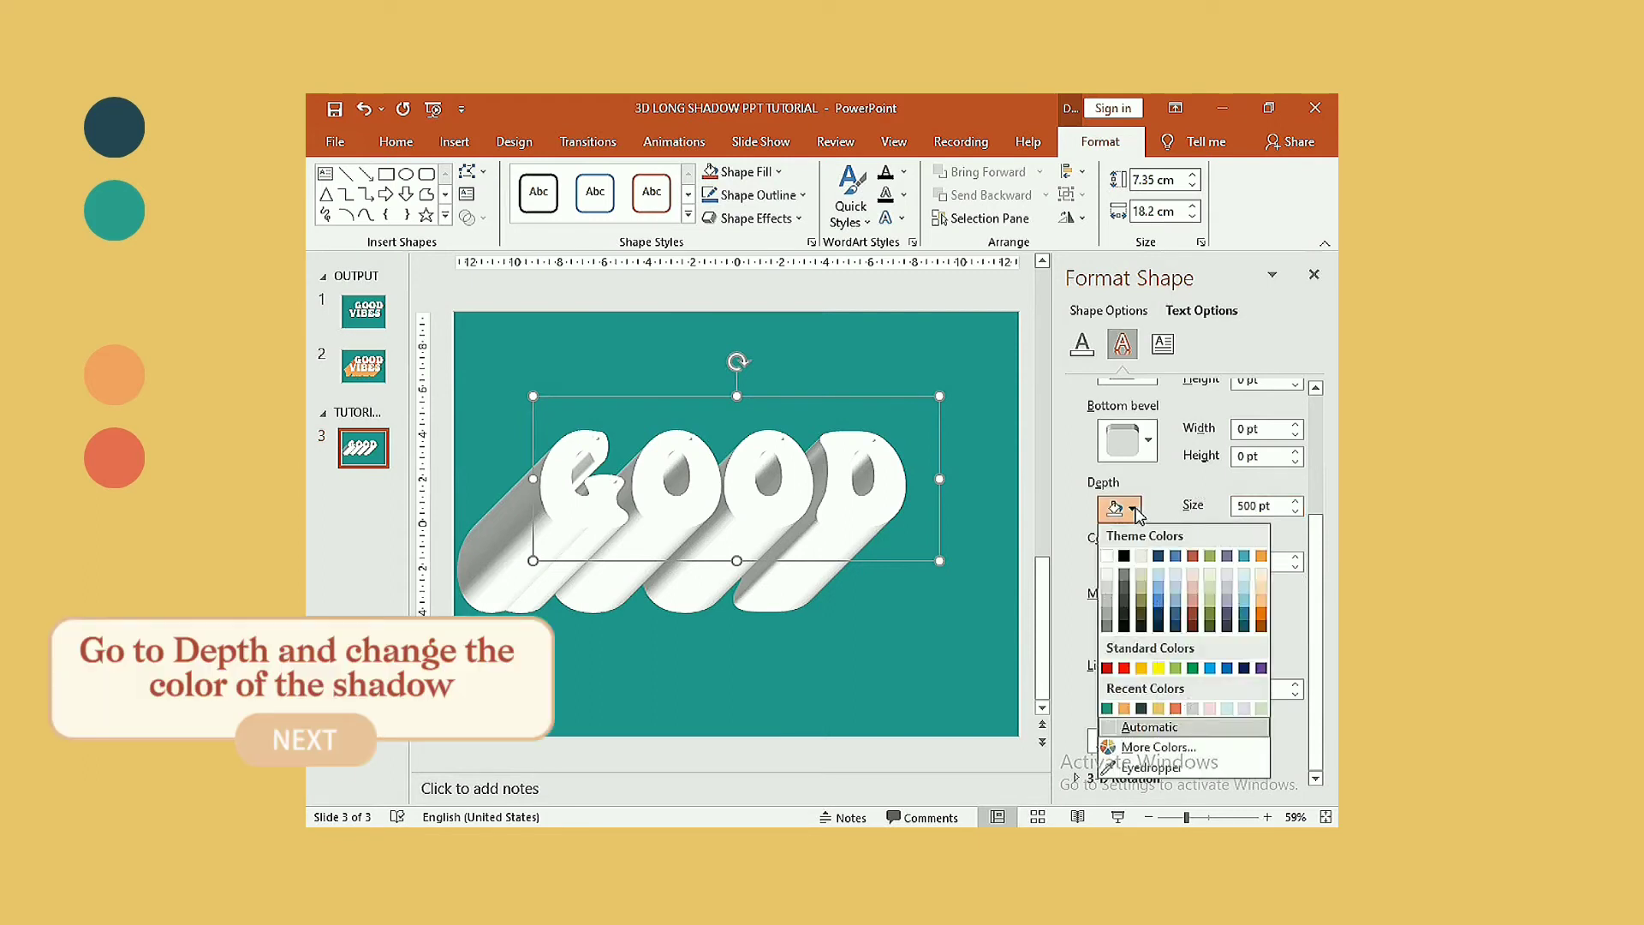
click(1174, 709)
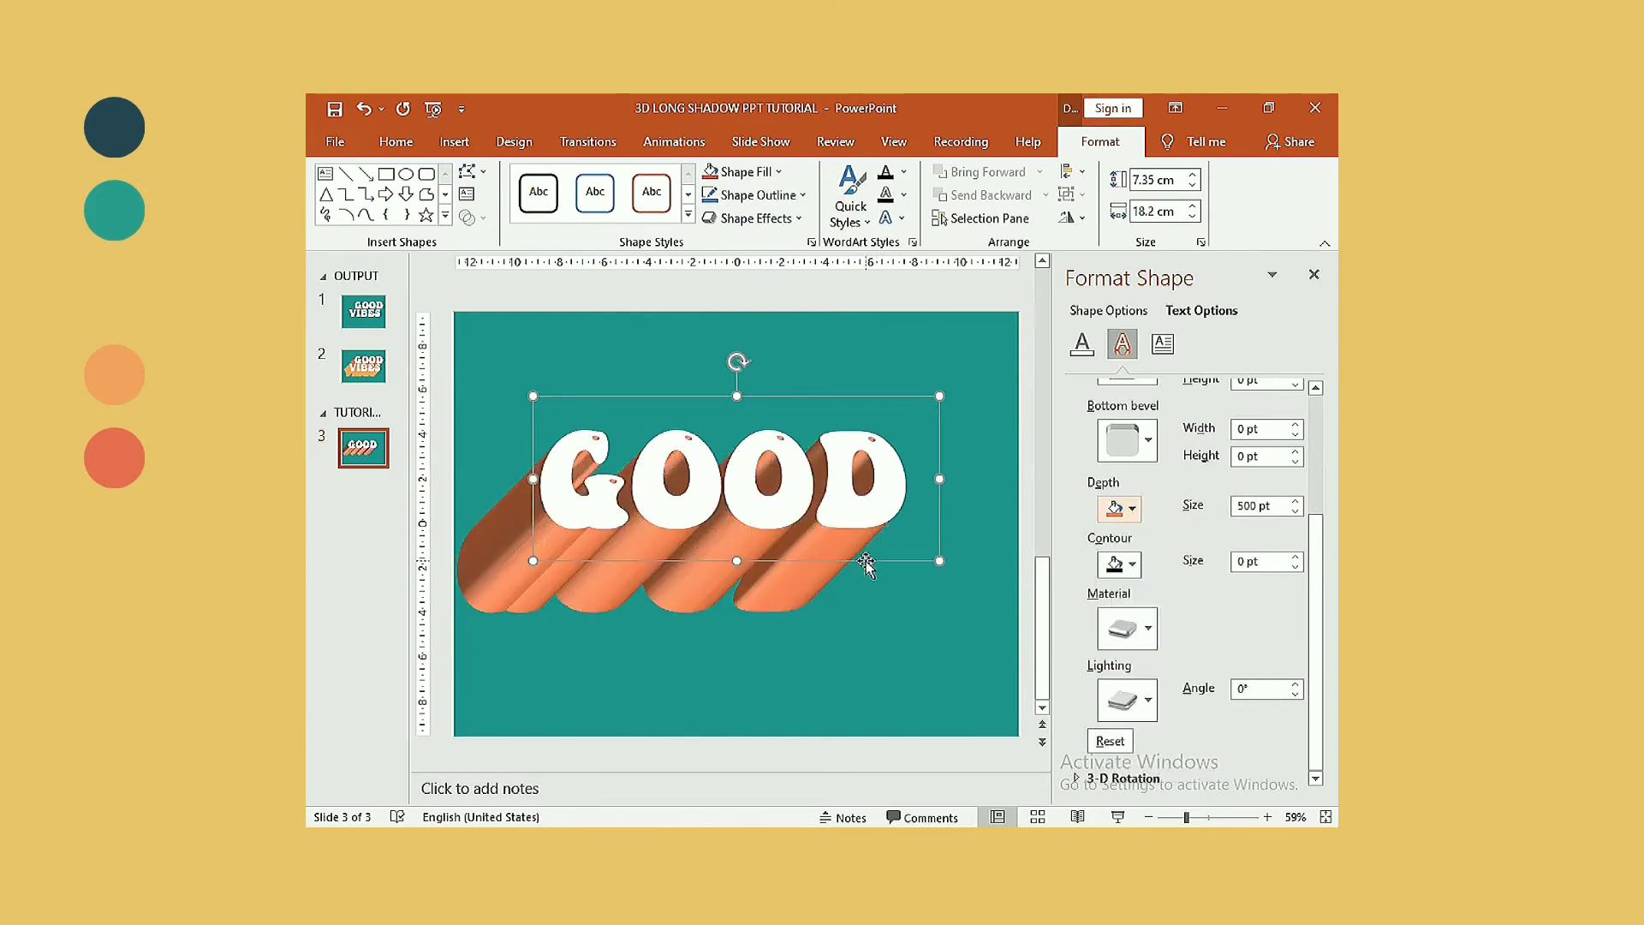
drag(867, 565, 909, 530)
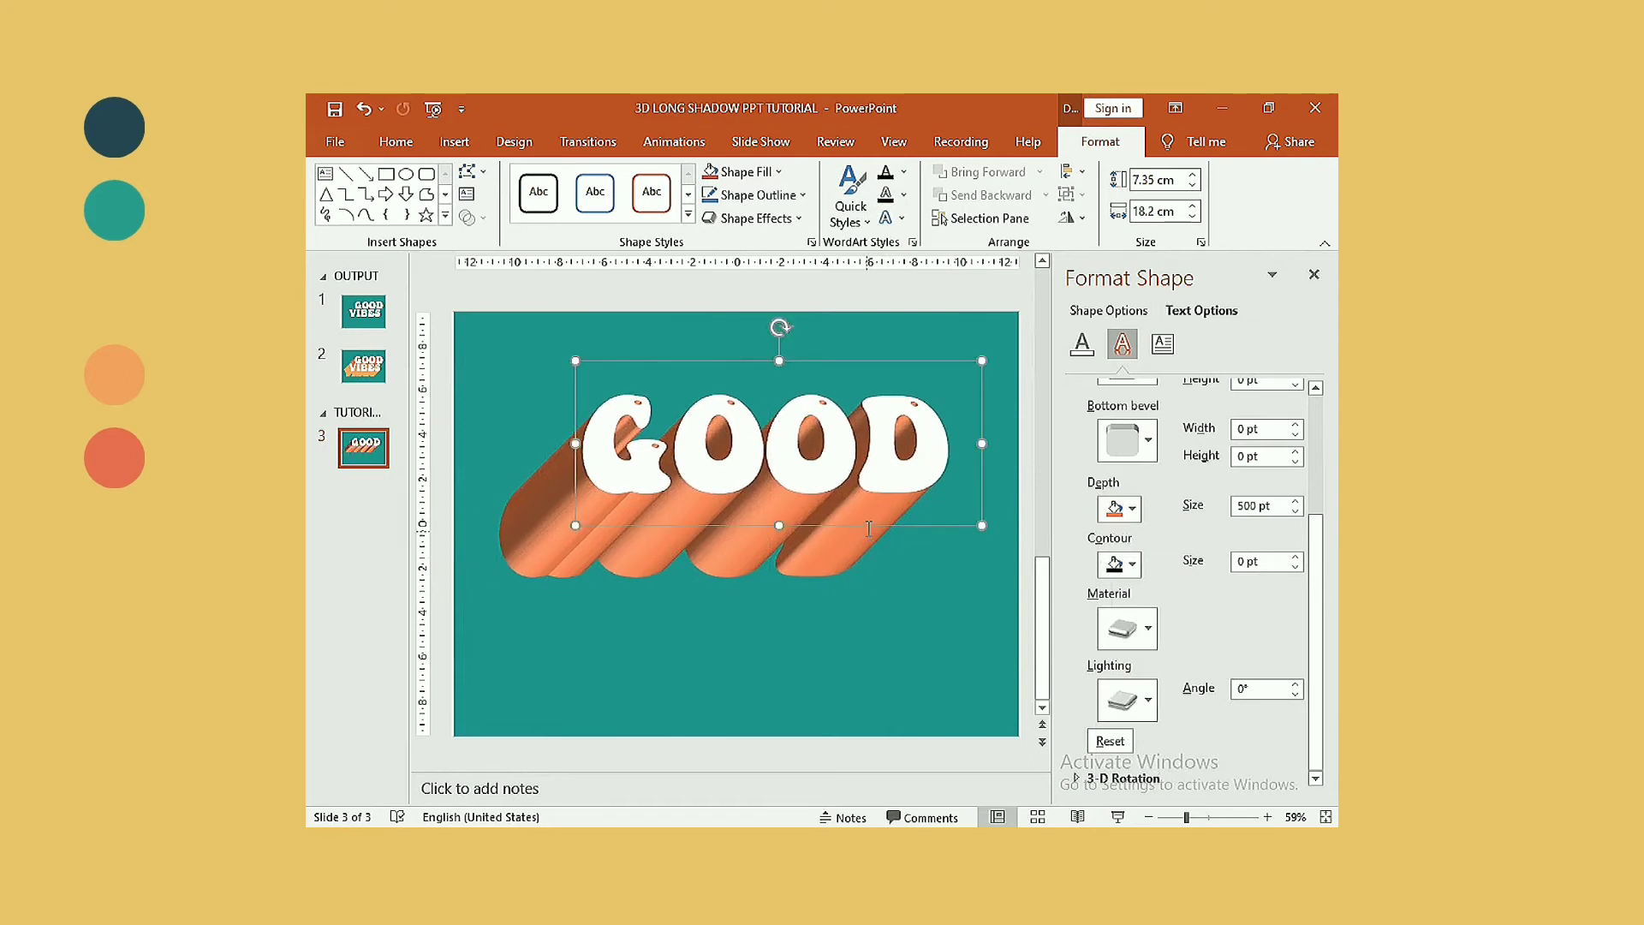
- Apply Flat lighting to GOOD's 3-D extrusion and nudge the text box into place
click(1148, 699)
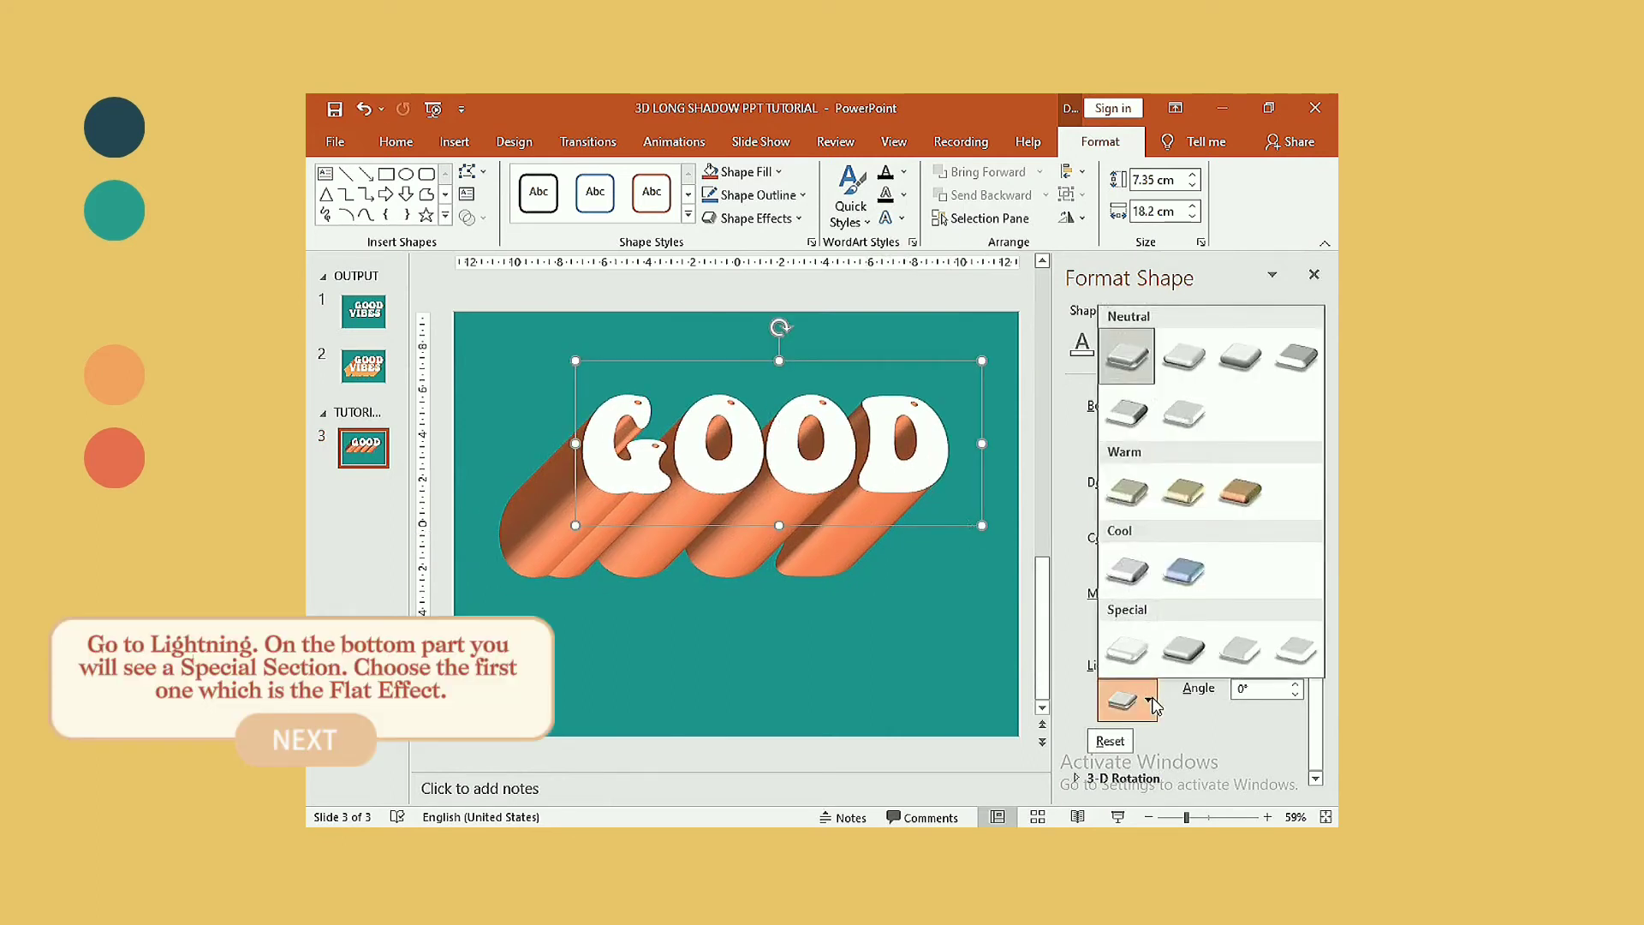
click(1129, 645)
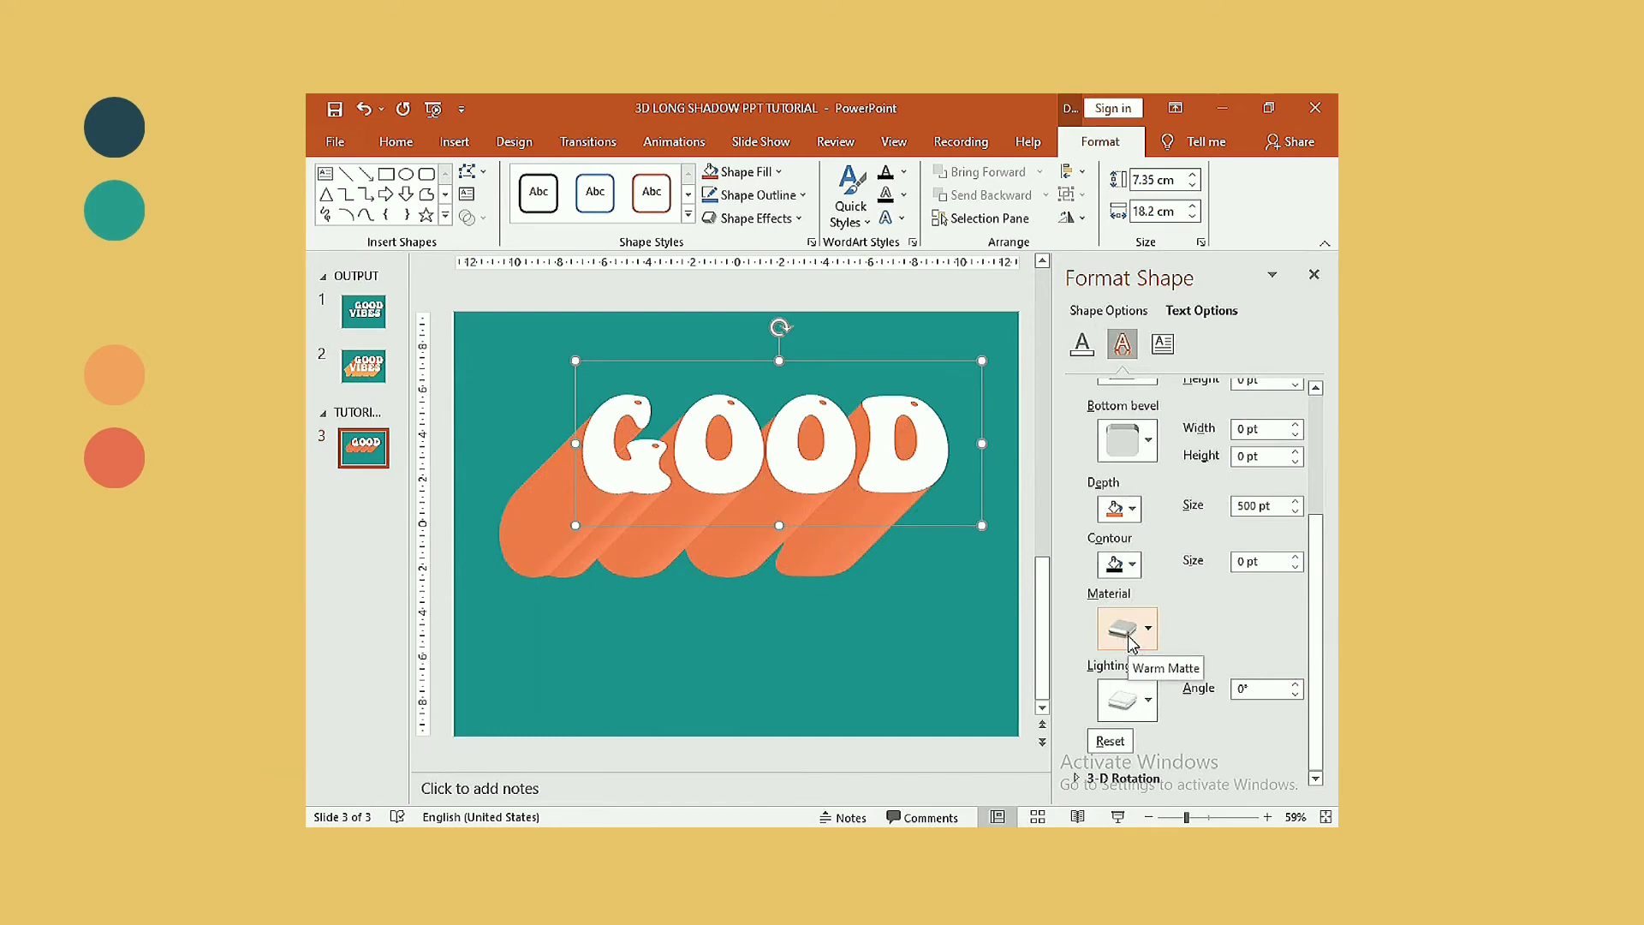
drag(867, 523, 866, 519)
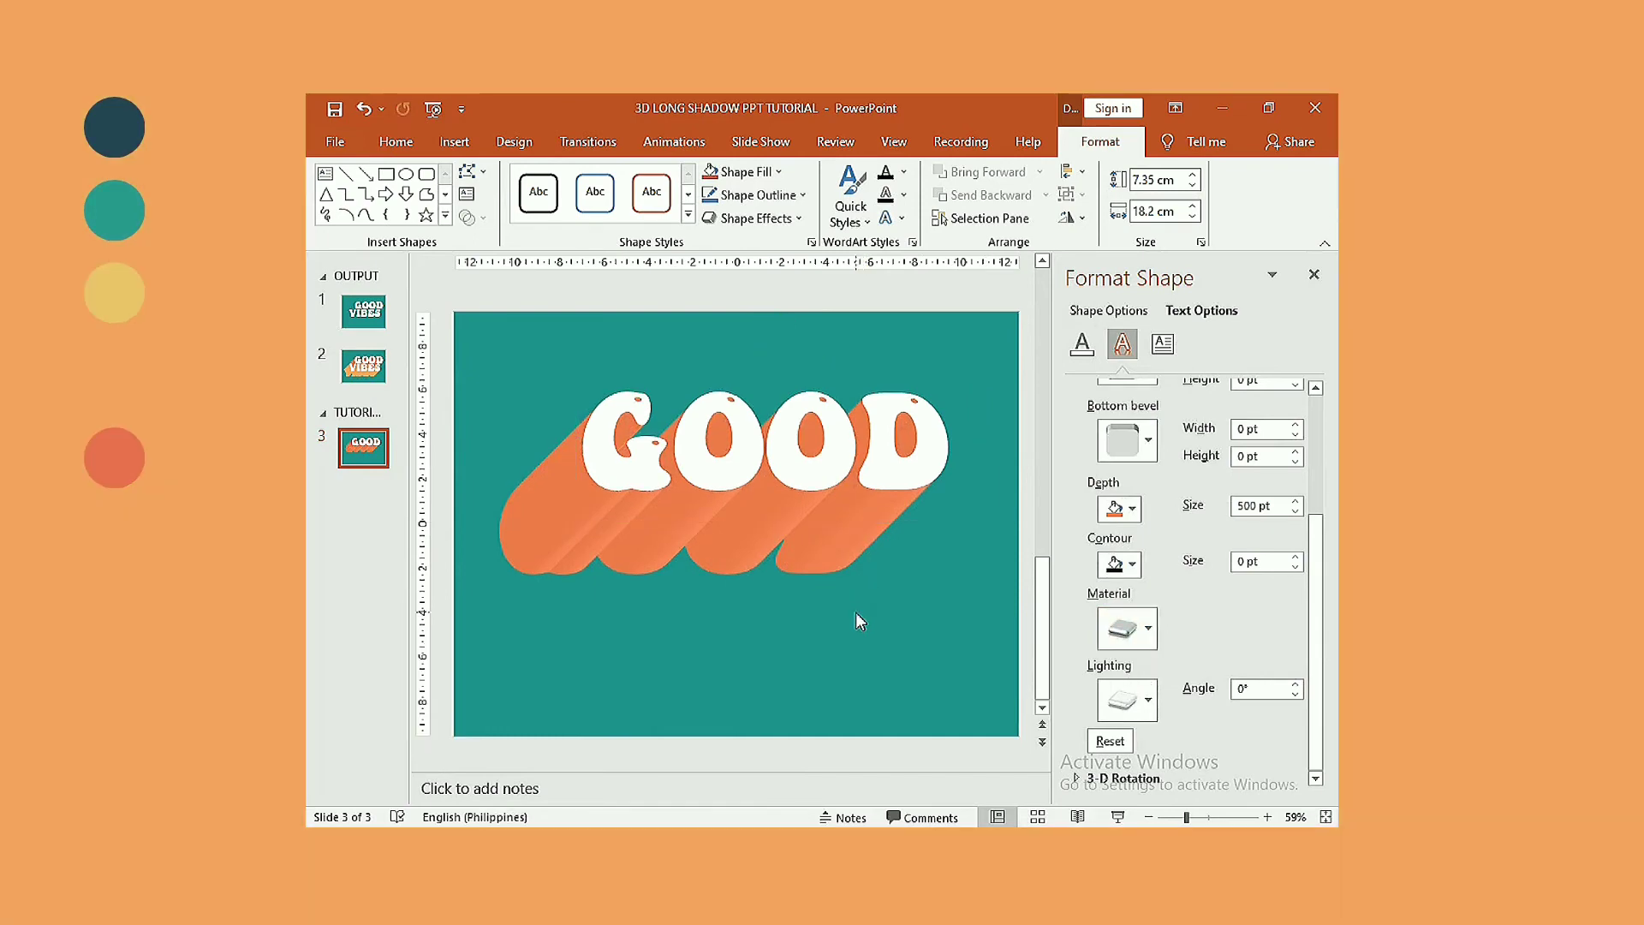
click(859, 615)
click(878, 523)
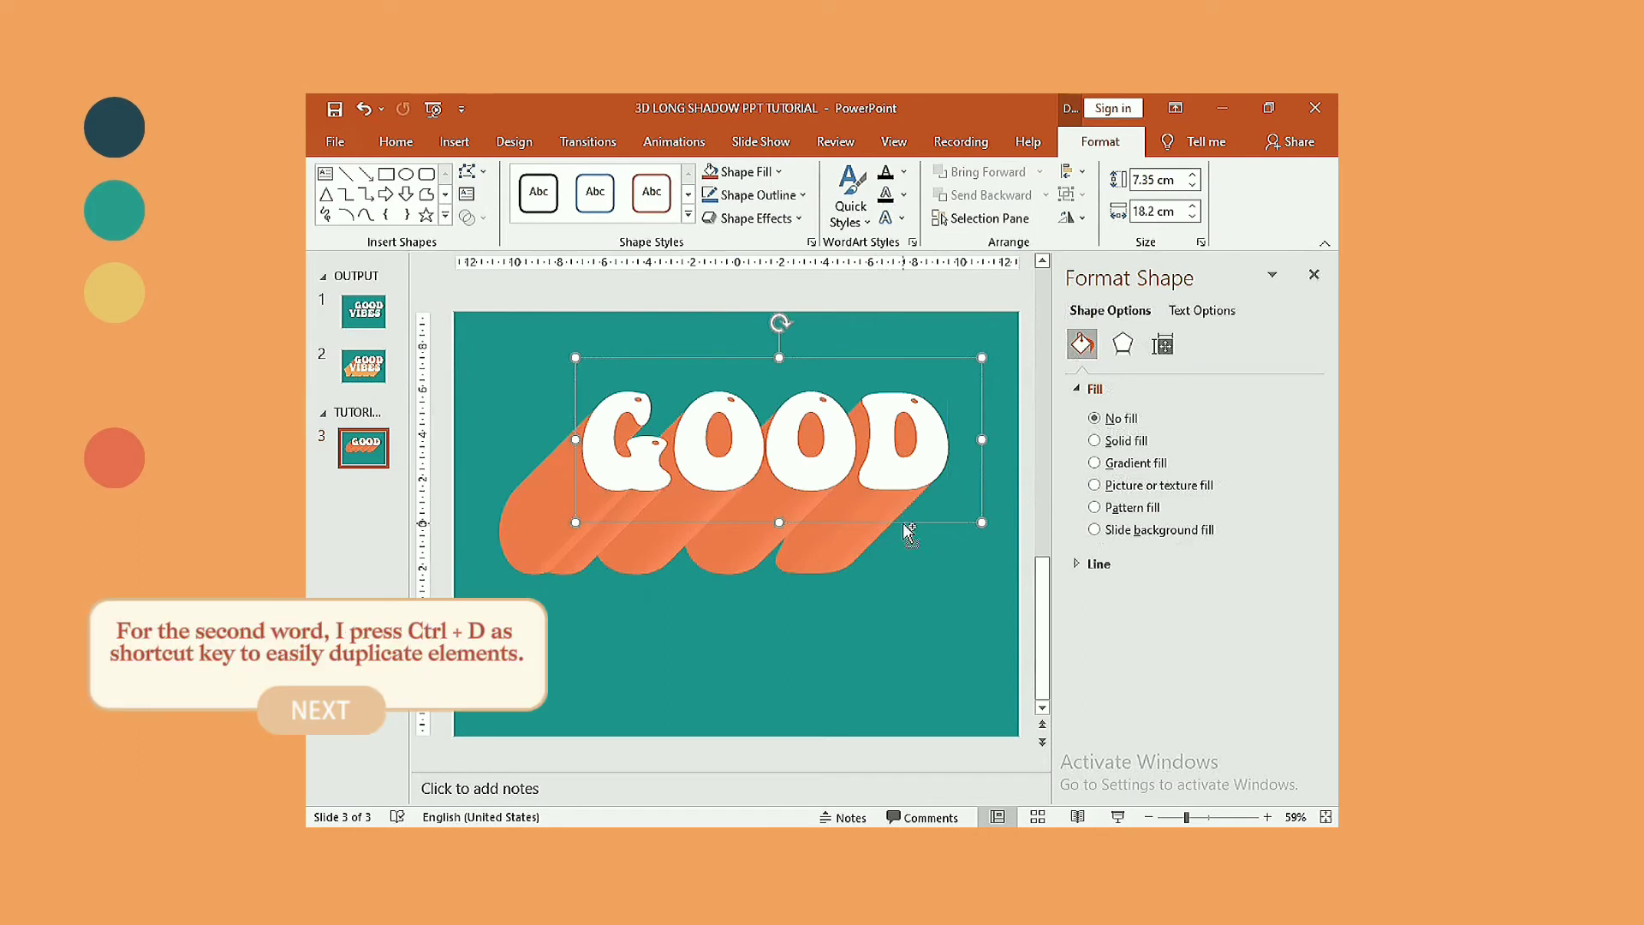
- Duplicate the GOOD text box and place the copy just below the original
key(ctrl+d)
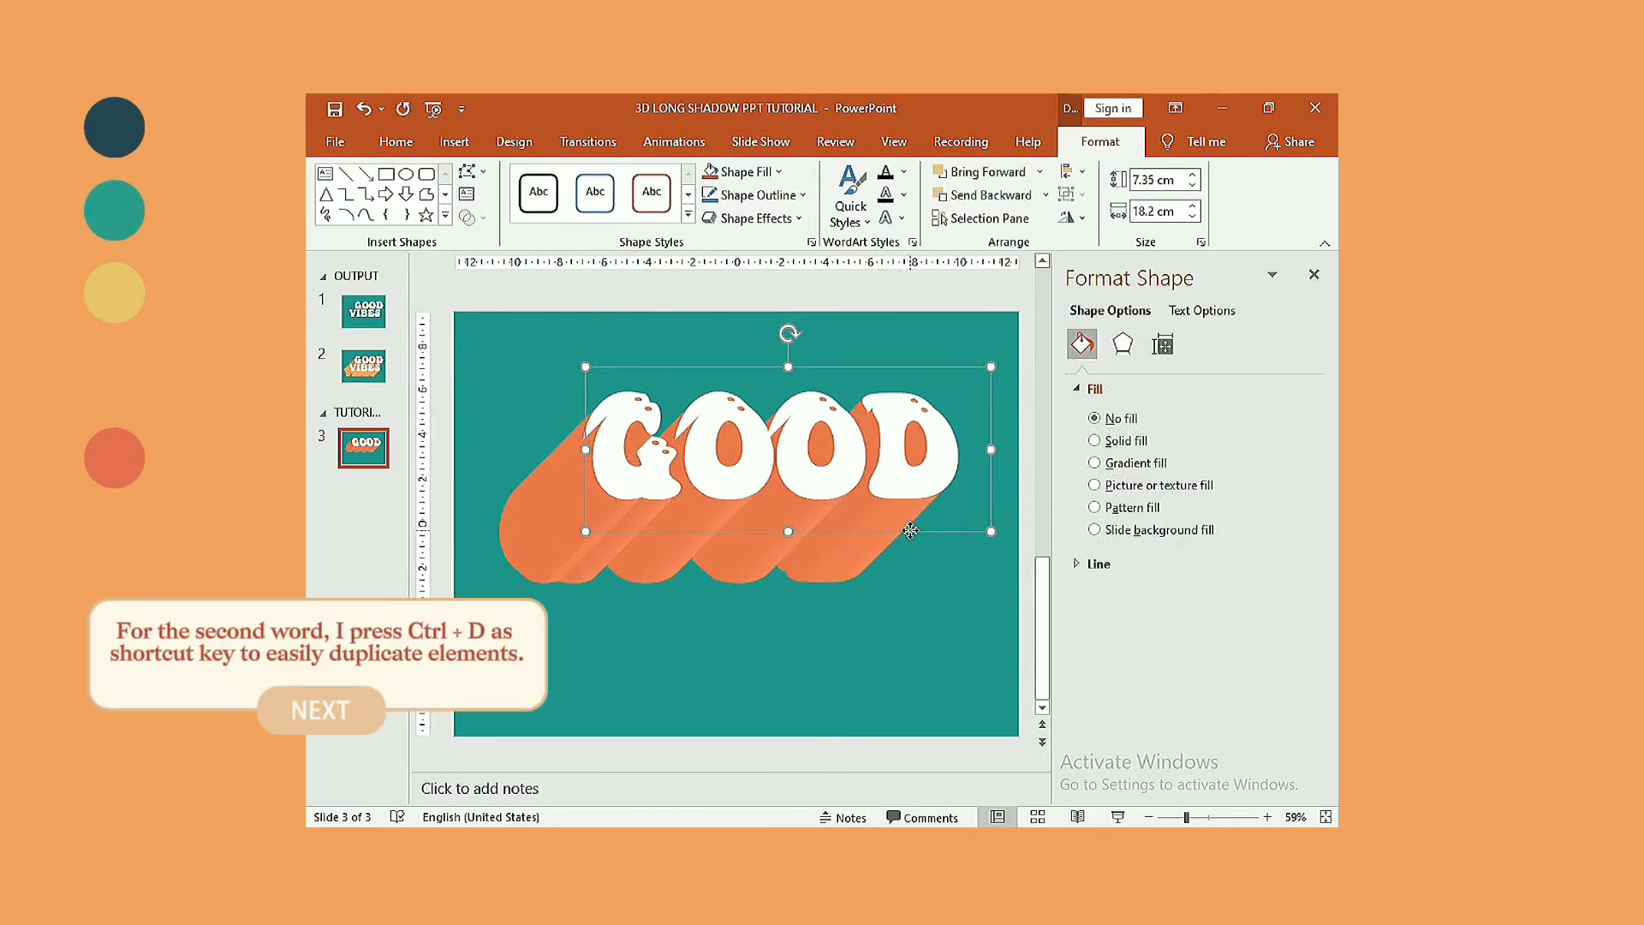
drag(910, 531, 862, 625)
click(934, 357)
drag(934, 357, 964, 351)
click(926, 524)
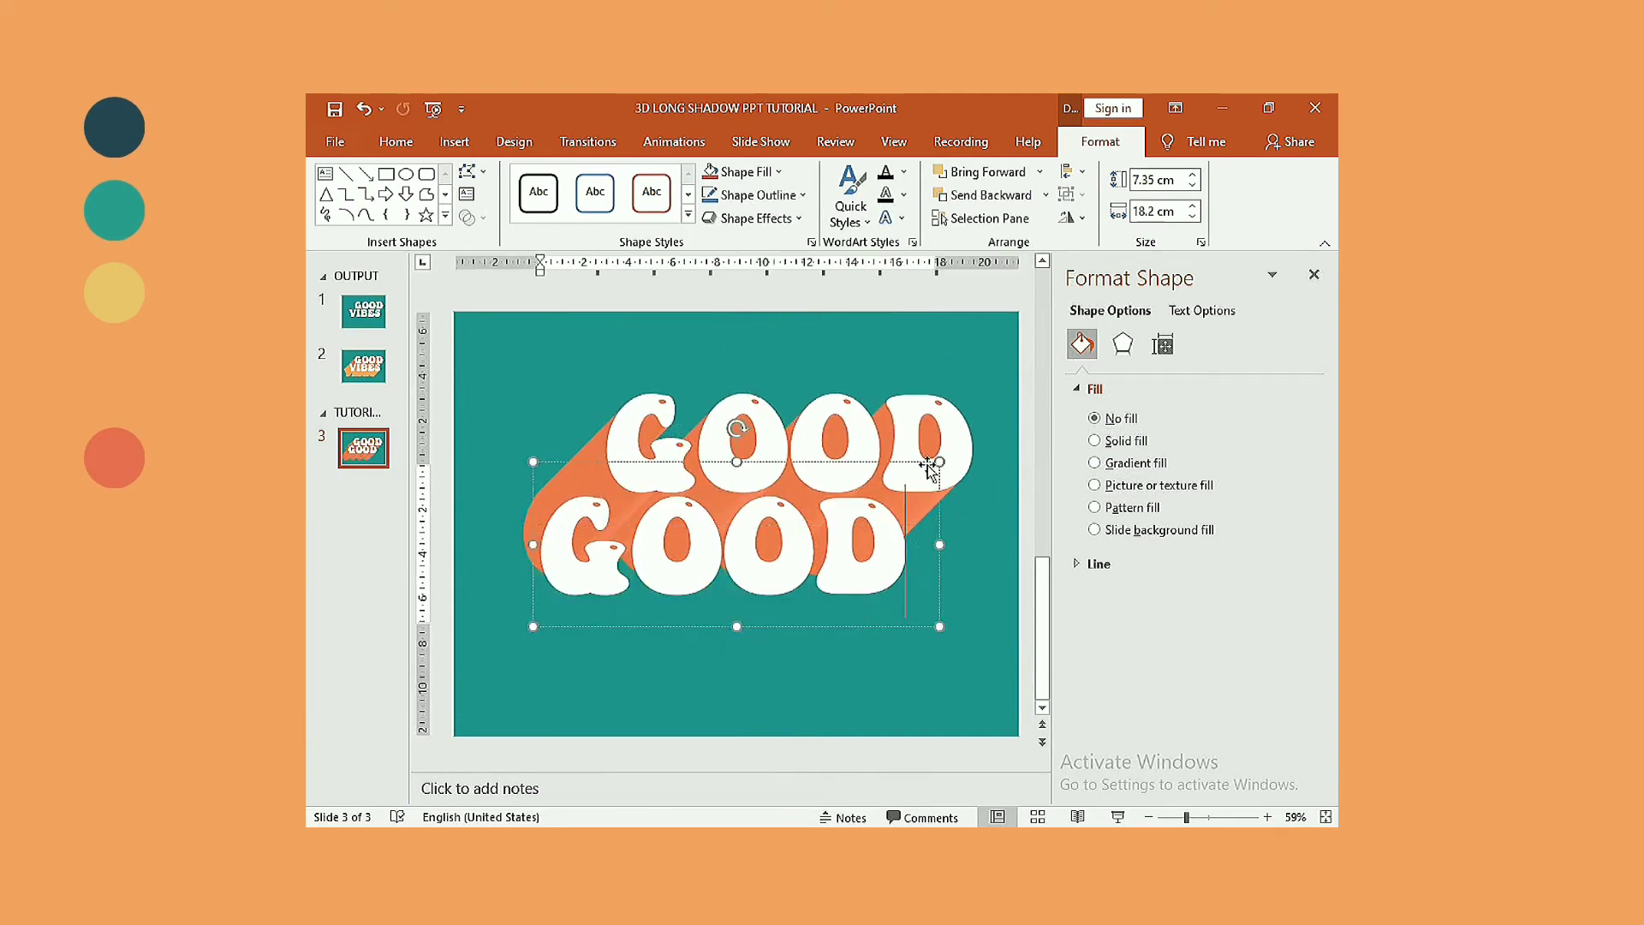
drag(927, 467, 937, 477)
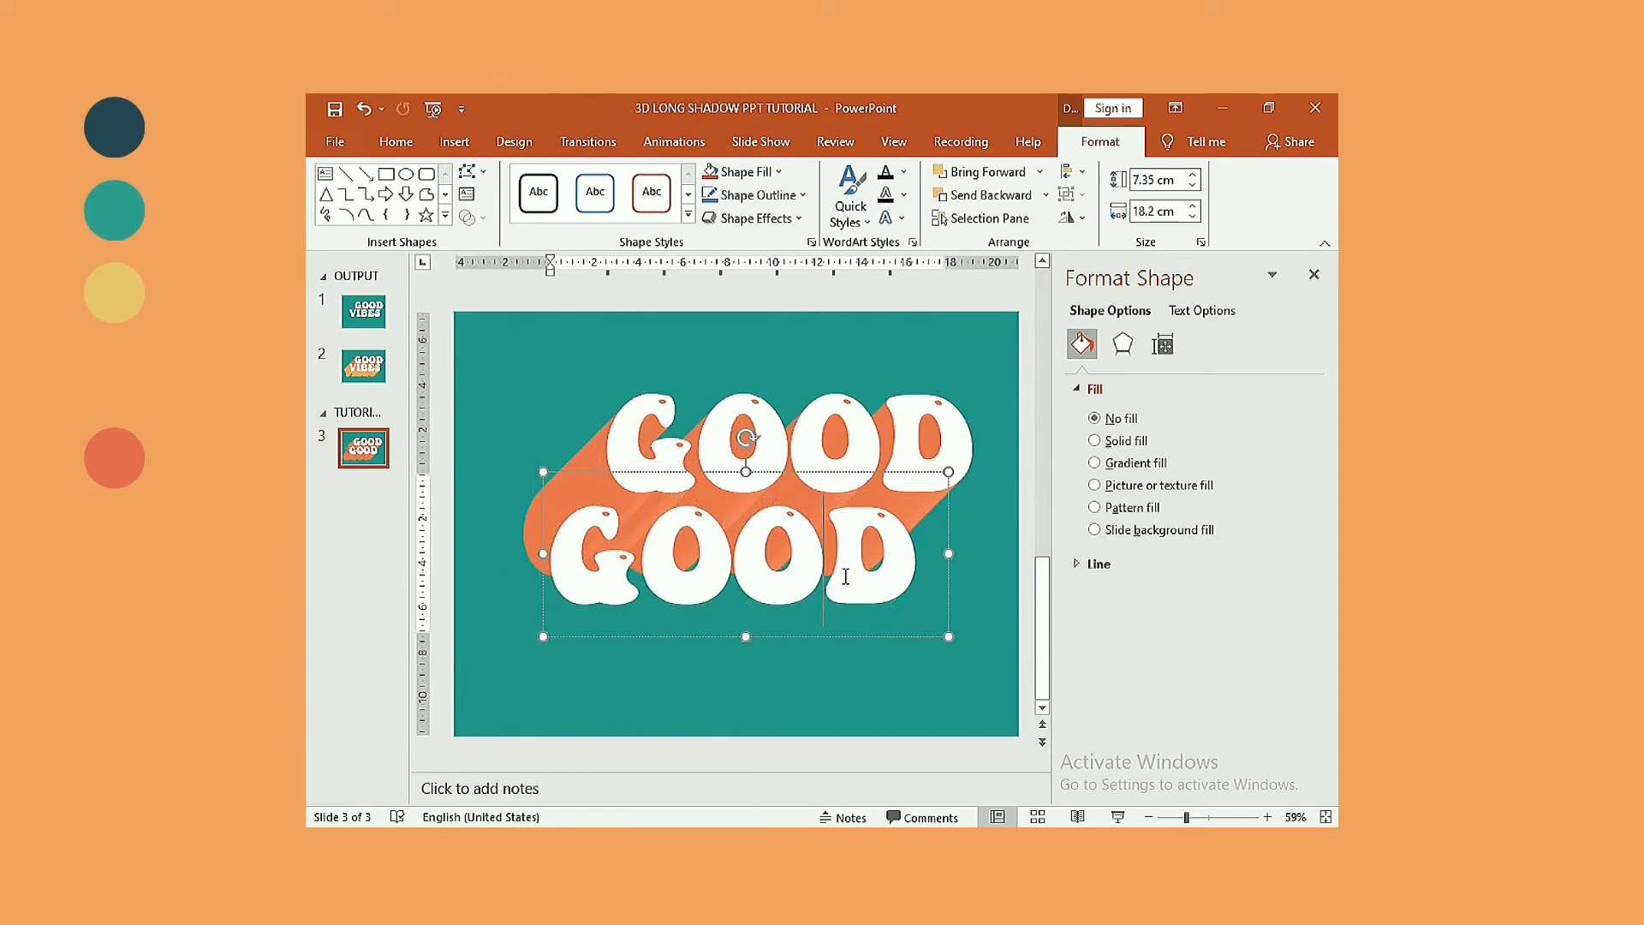
- Change the copy's text to VIBES, widen it to one line, and align it under GOOD
double_click(845, 576)
text(VIBES)
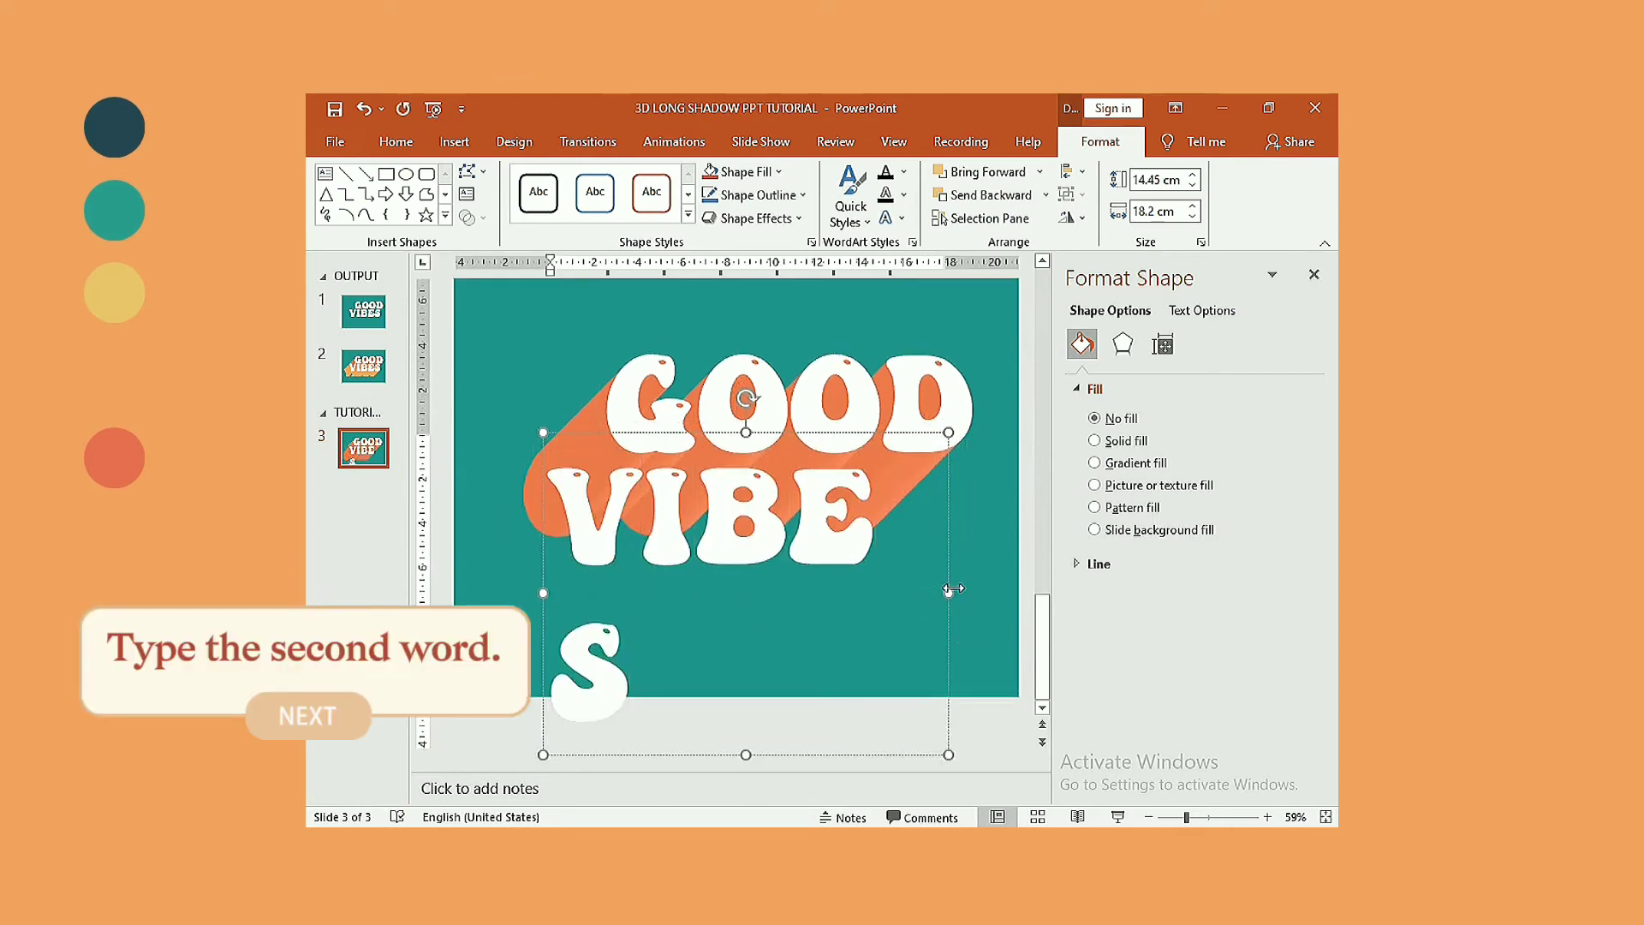
drag(948, 592, 977, 593)
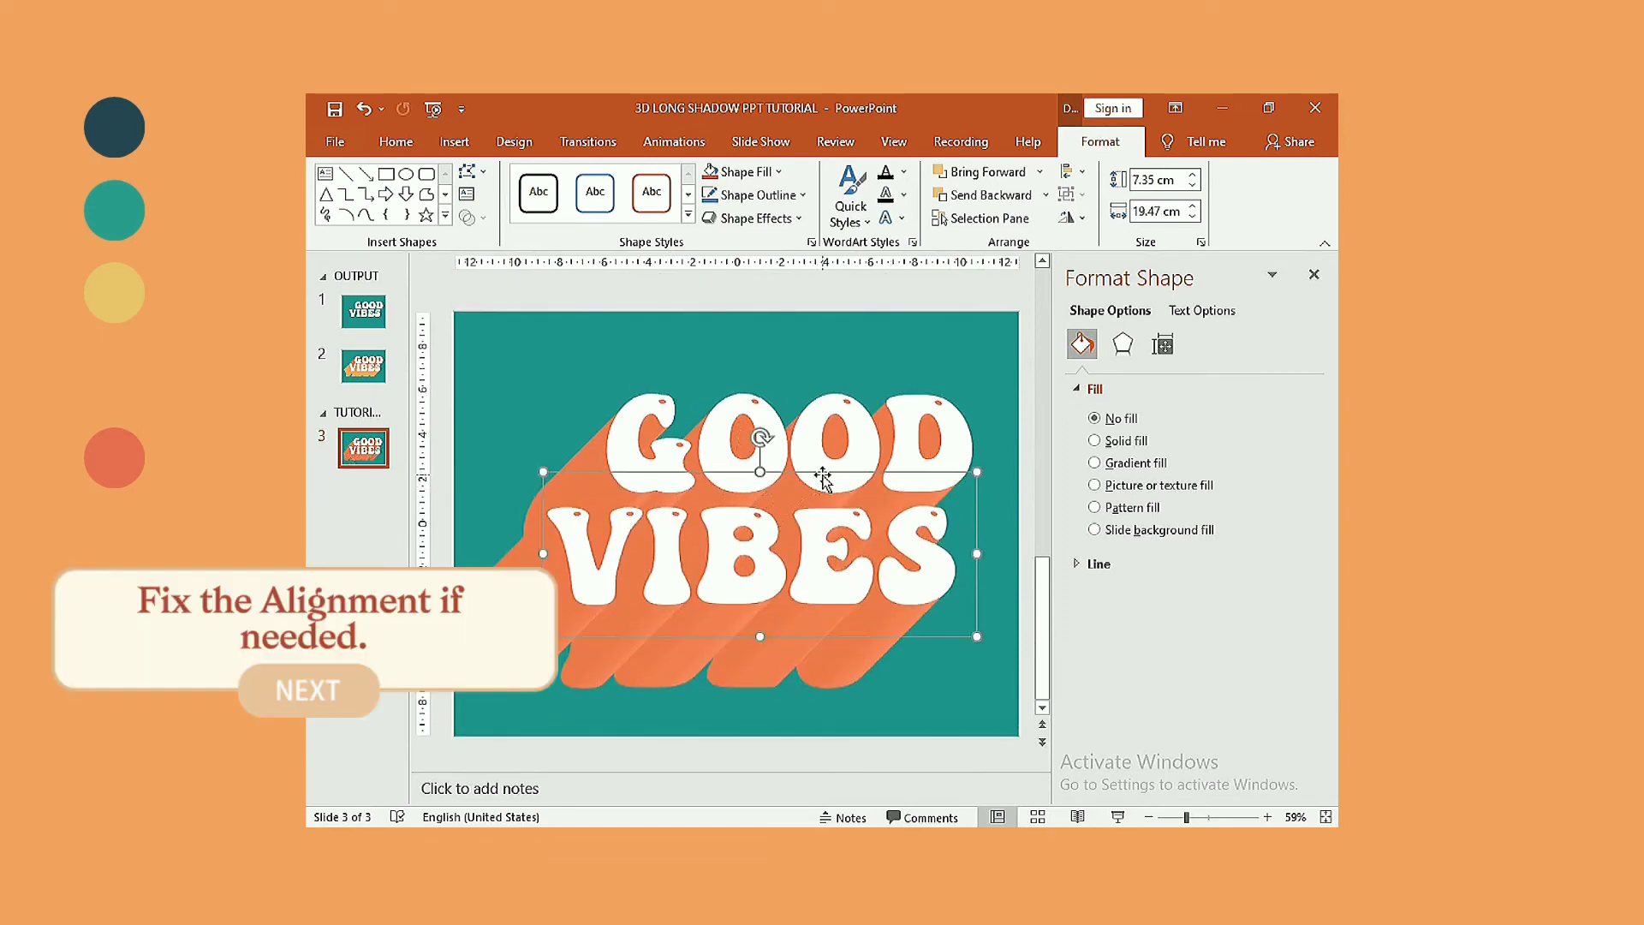
drag(820, 475, 812, 475)
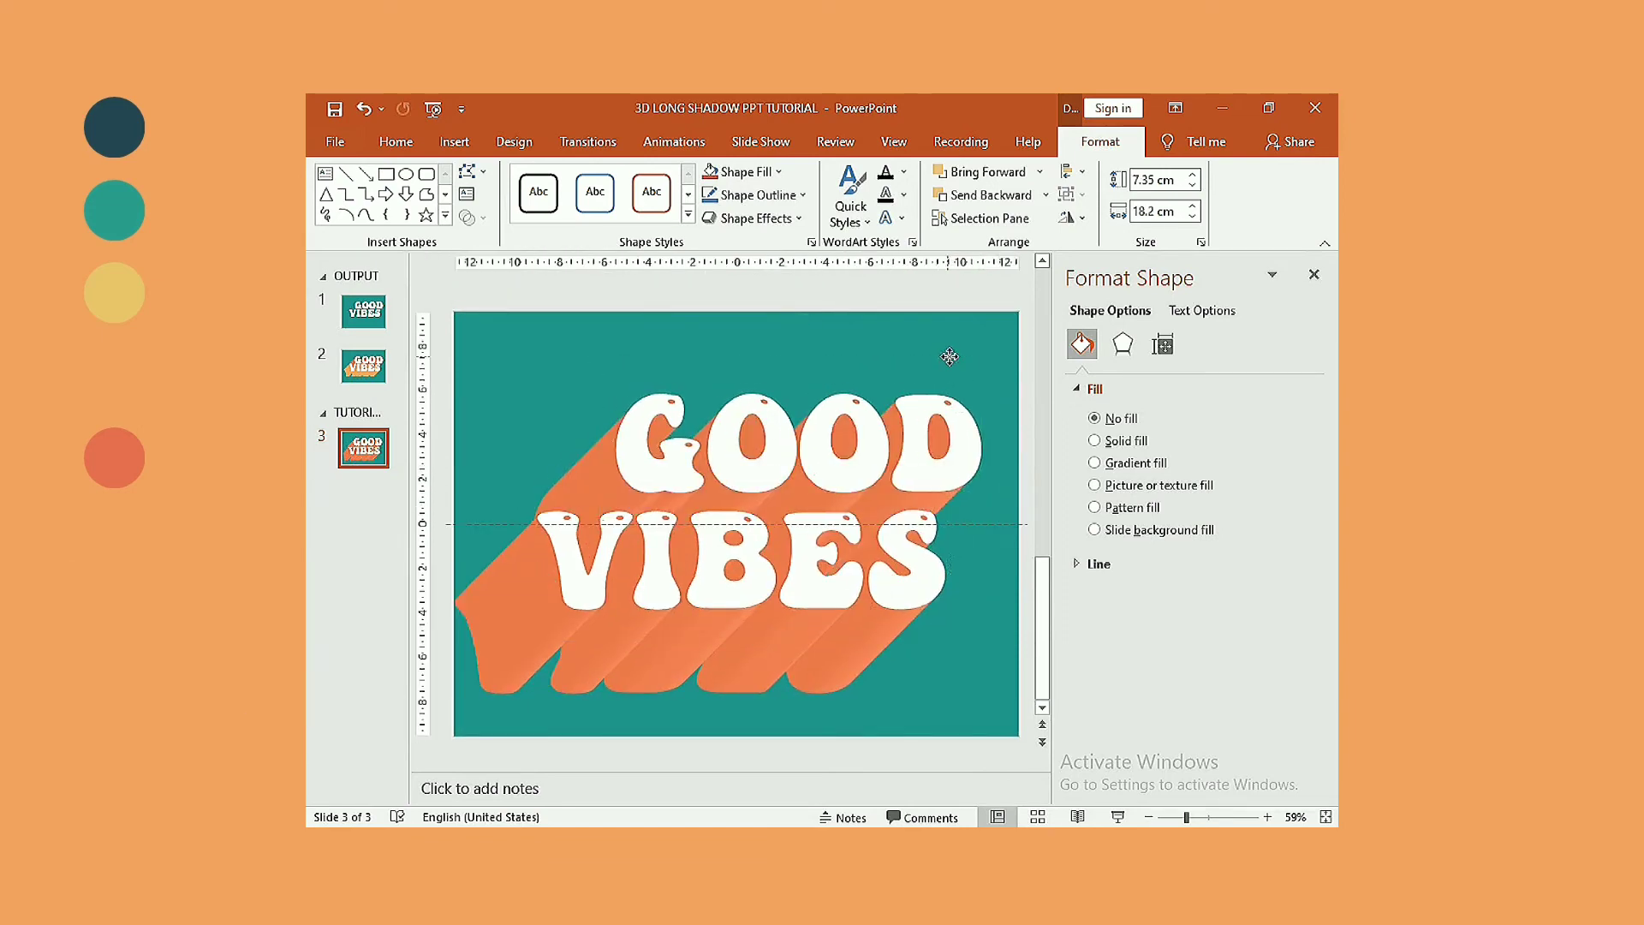
drag(952, 402, 961, 403)
click(921, 510)
drag(920, 475, 928, 475)
mouse_move(950, 377)
mouse_down()
mouse_move(998, 371)
mouse_move(963, 358)
mouse_move(971, 374)
mouse_up()
- Set the VIBES 3-D depth colour to light orange from Recent Colors
click(629, 604)
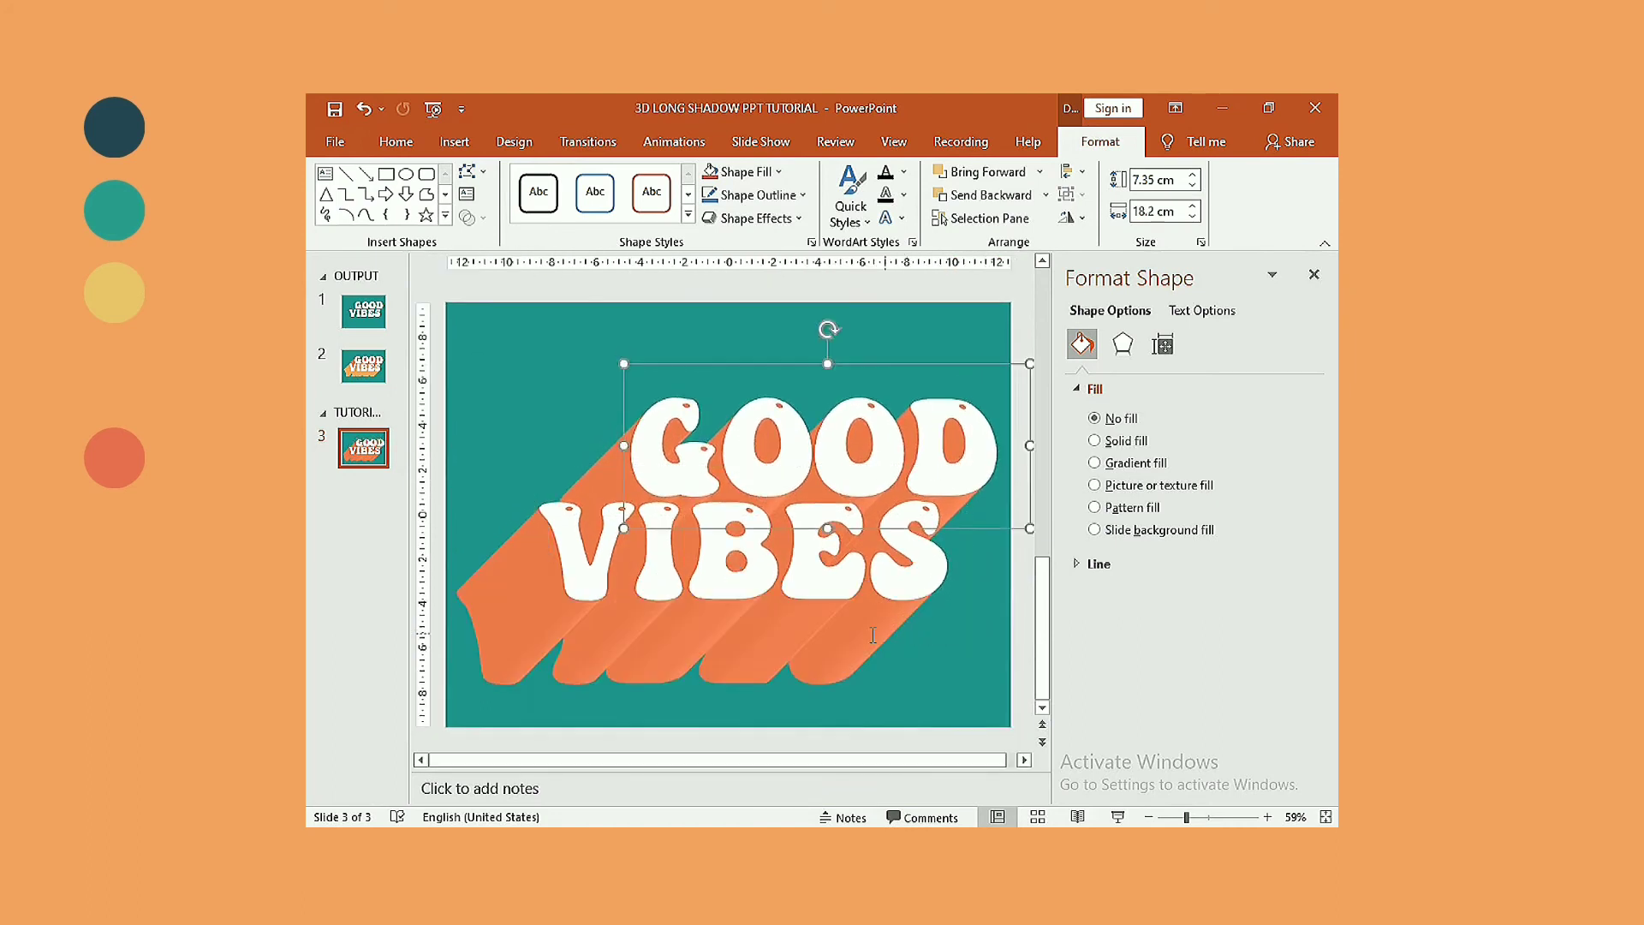
double_click(827, 608)
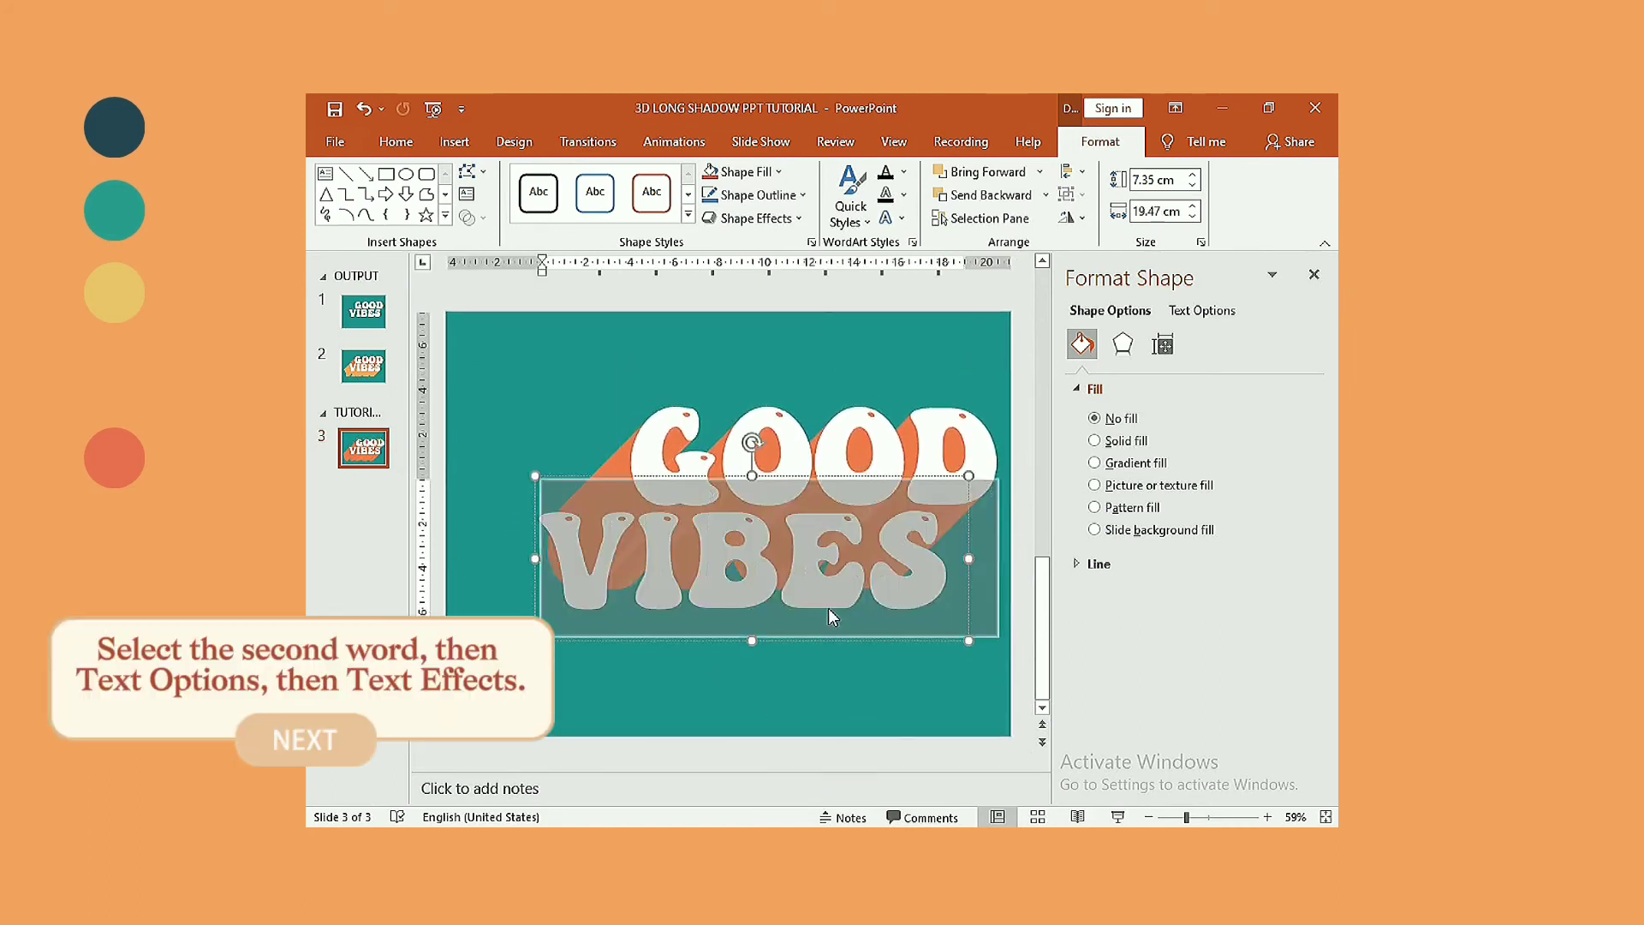
click(1181, 314)
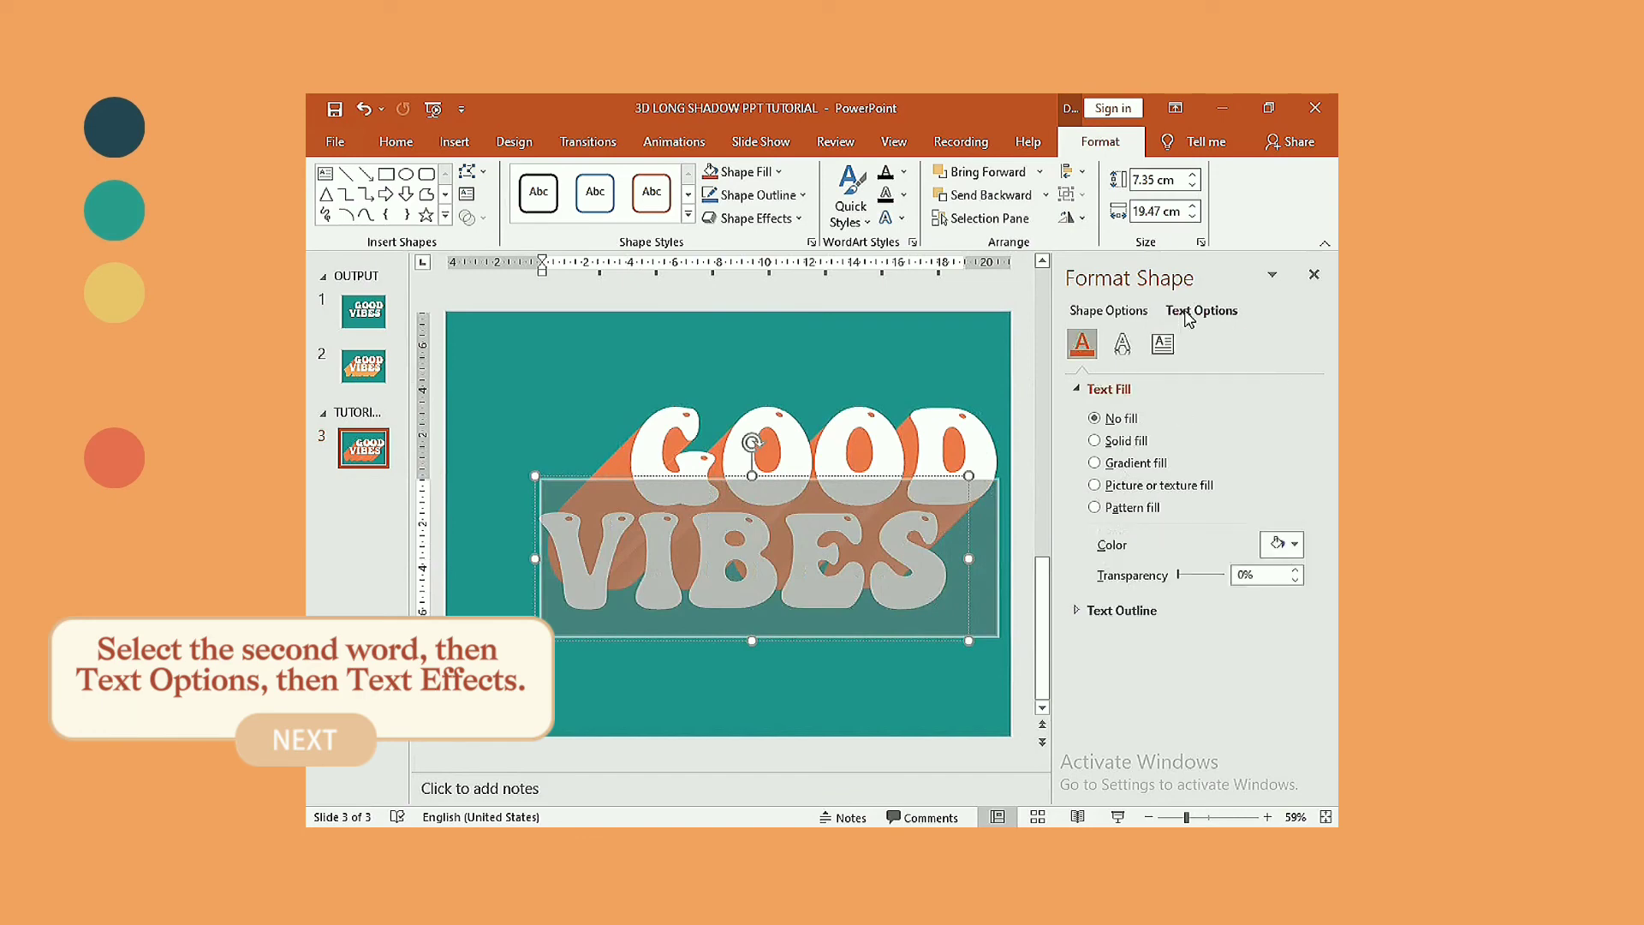
click(1122, 344)
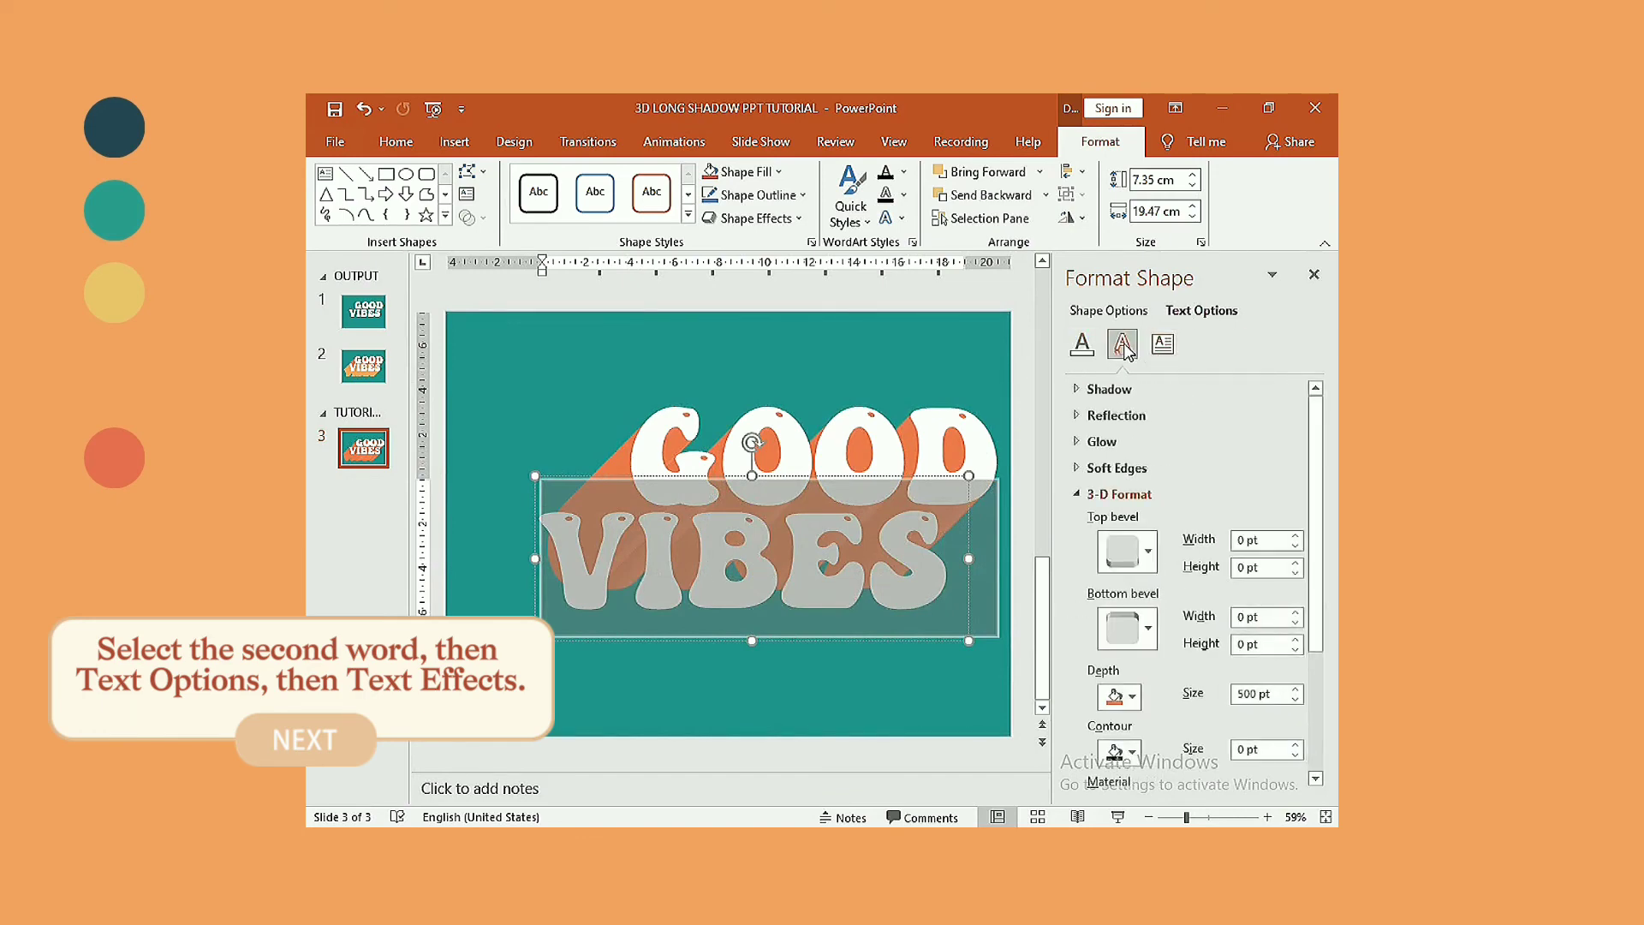
click(1133, 697)
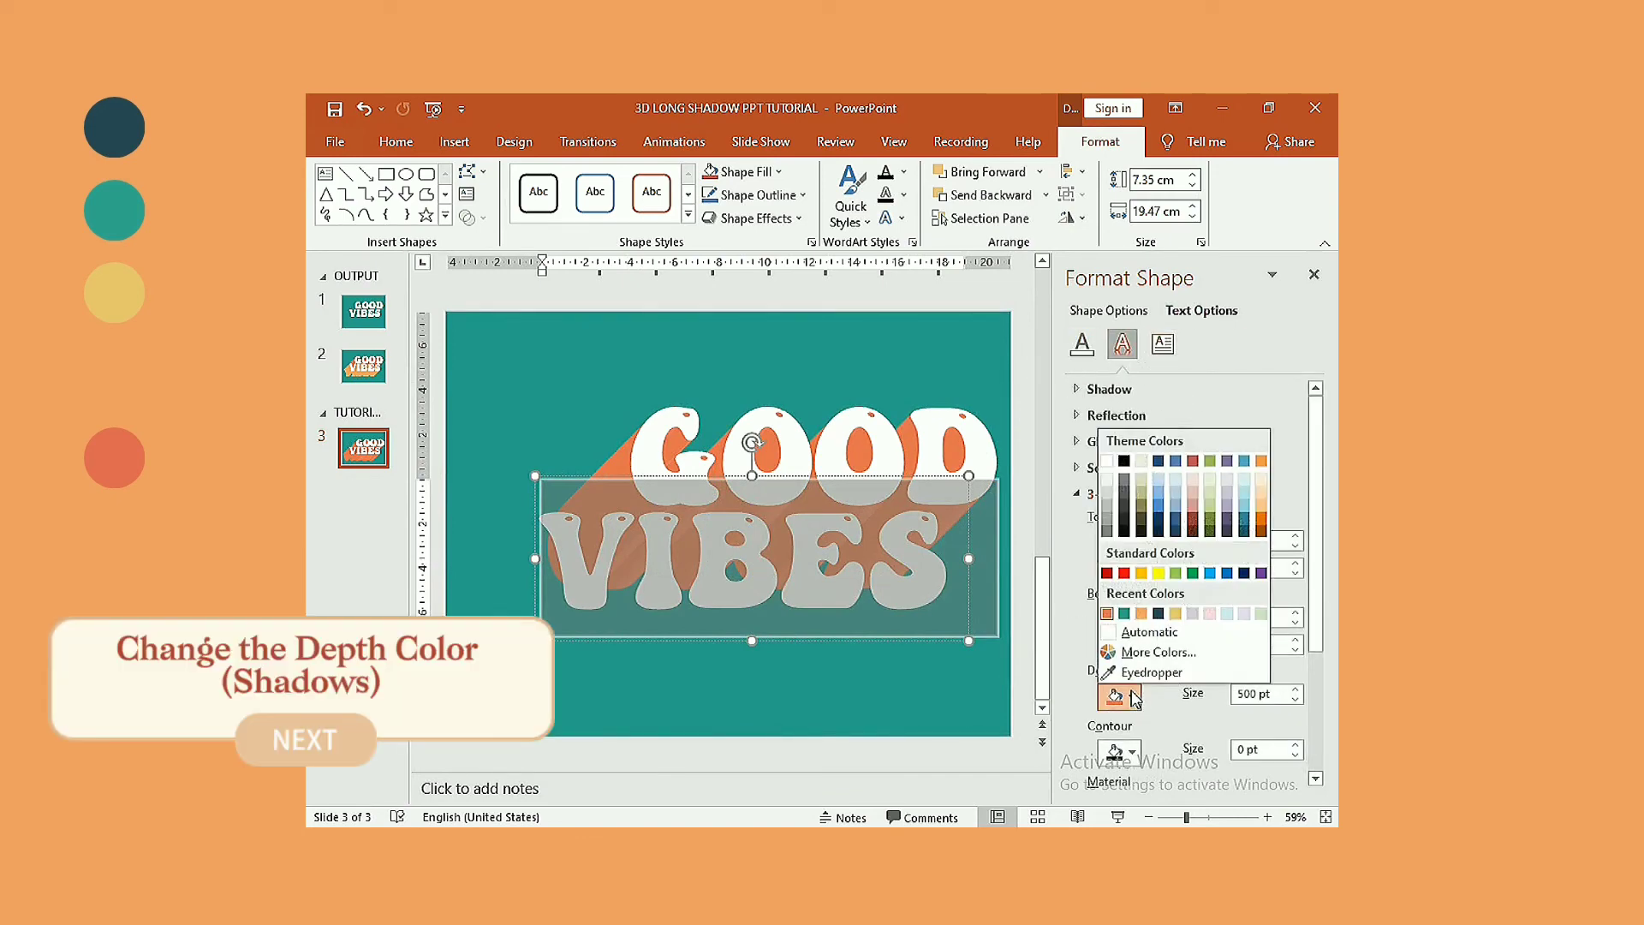
click(1141, 614)
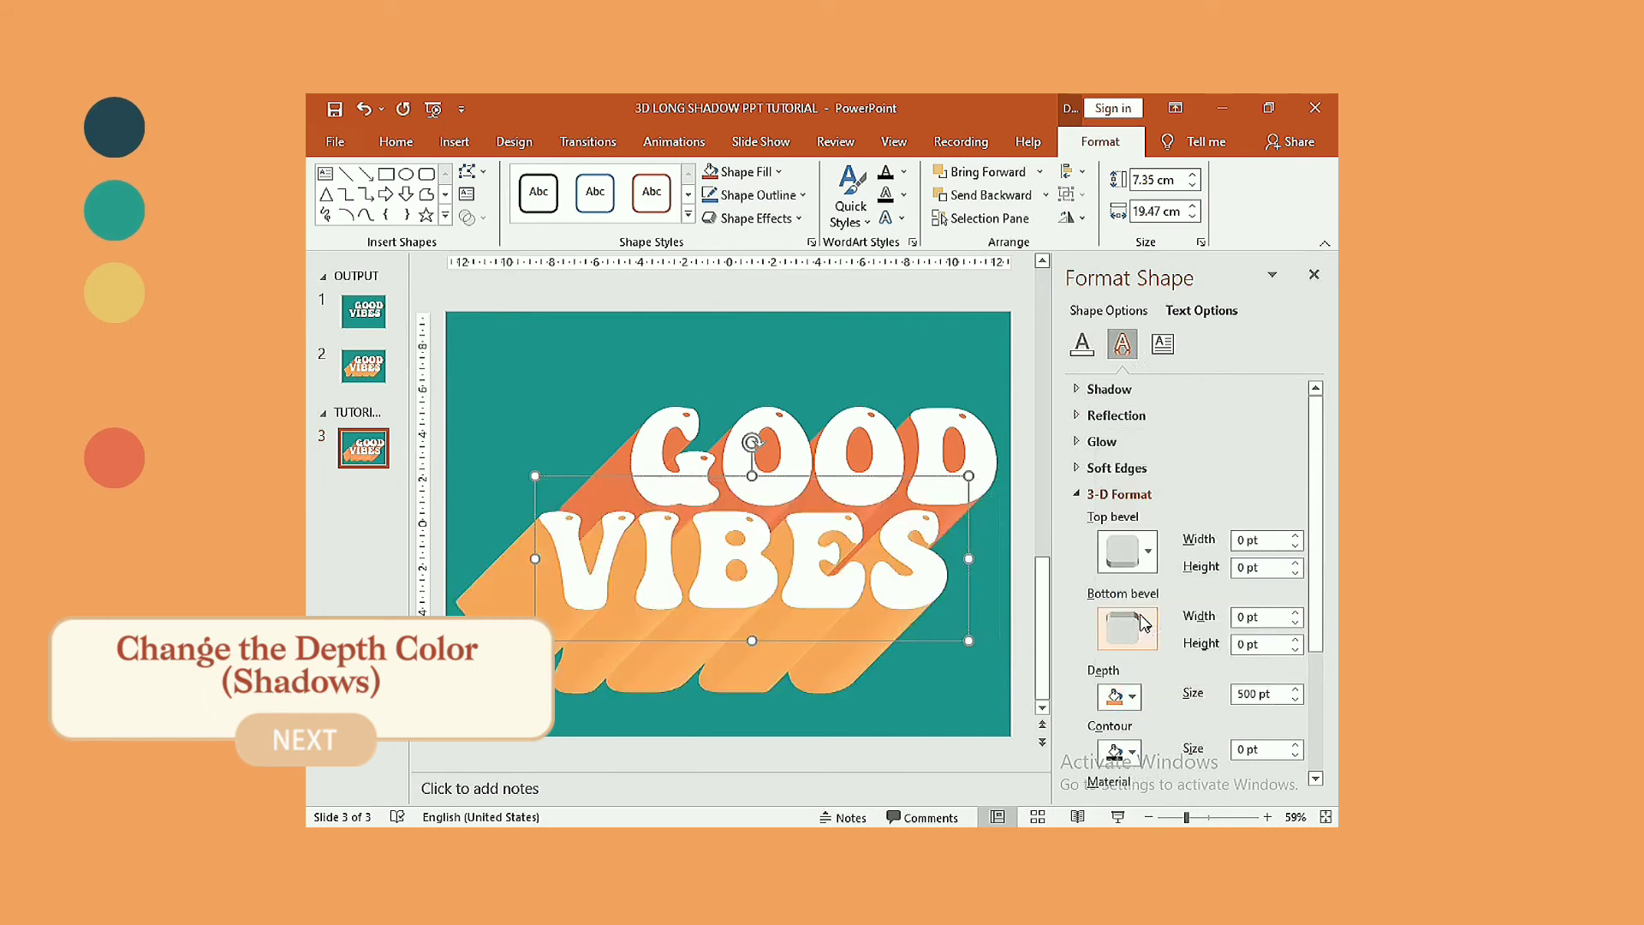
click(942, 403)
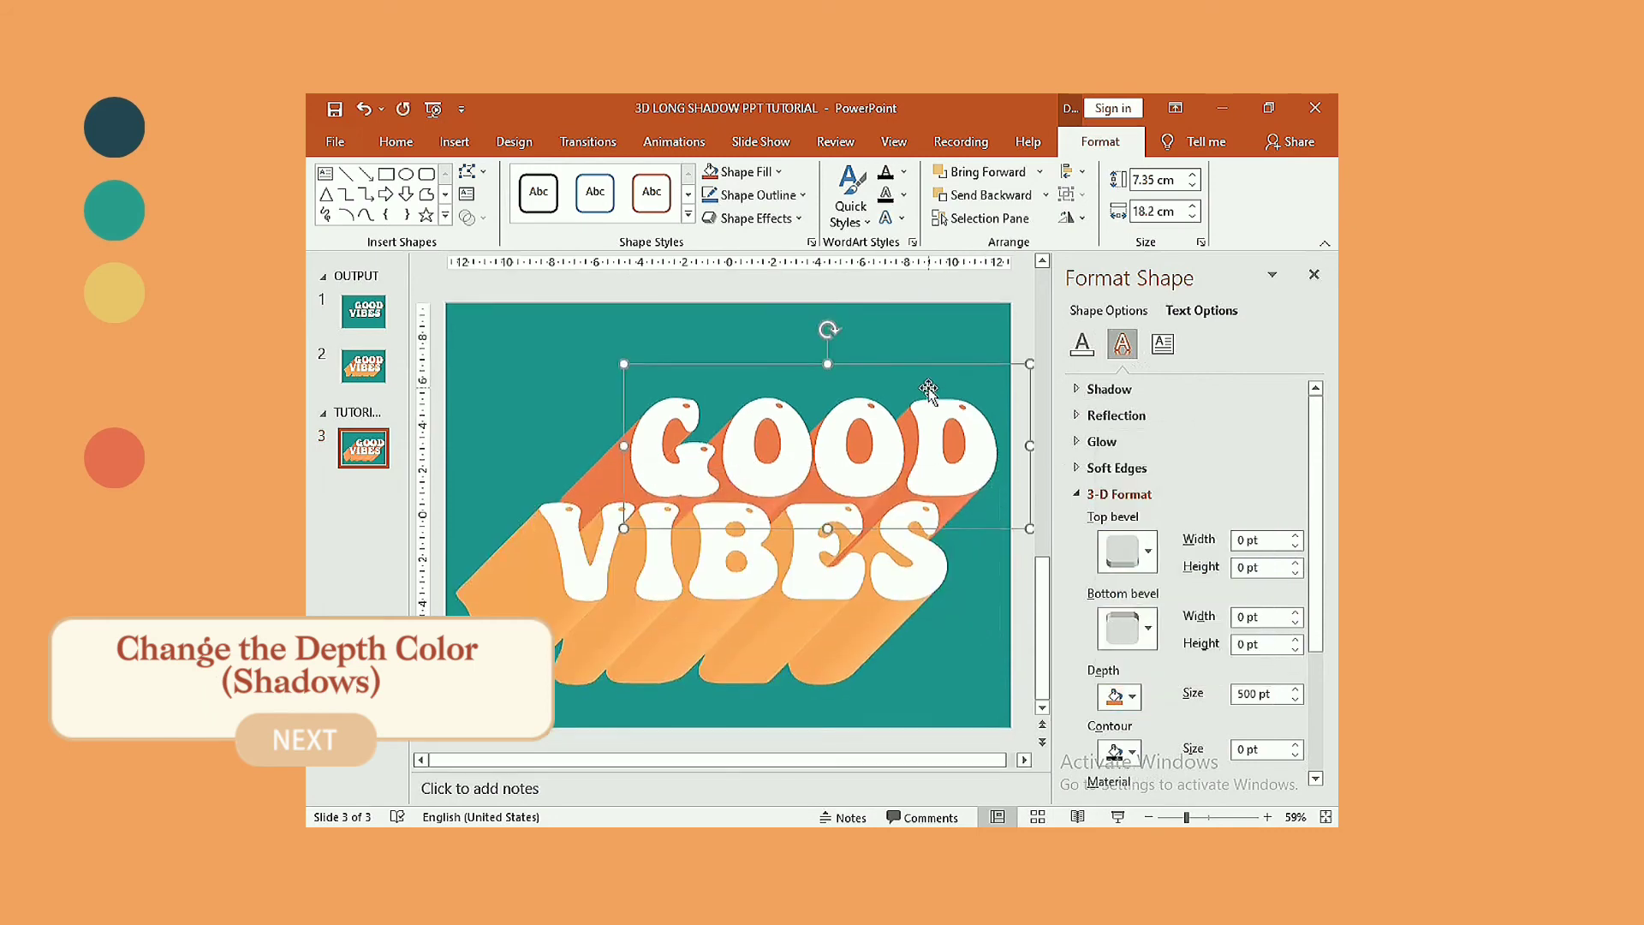
shift+click(880, 605)
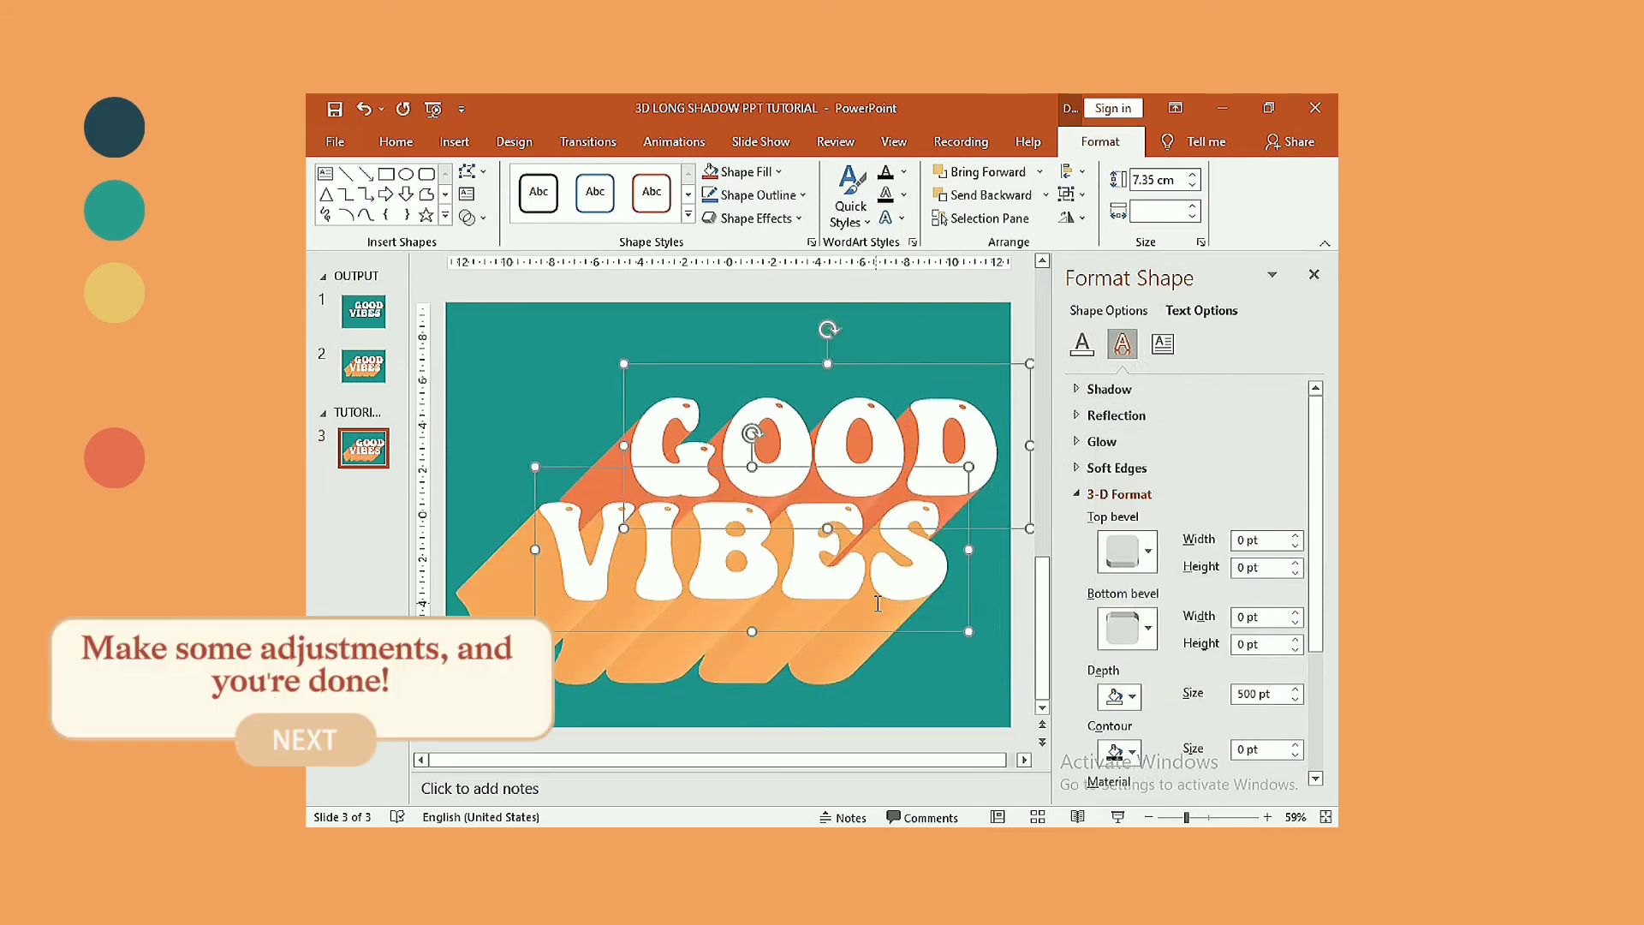
click(809, 345)
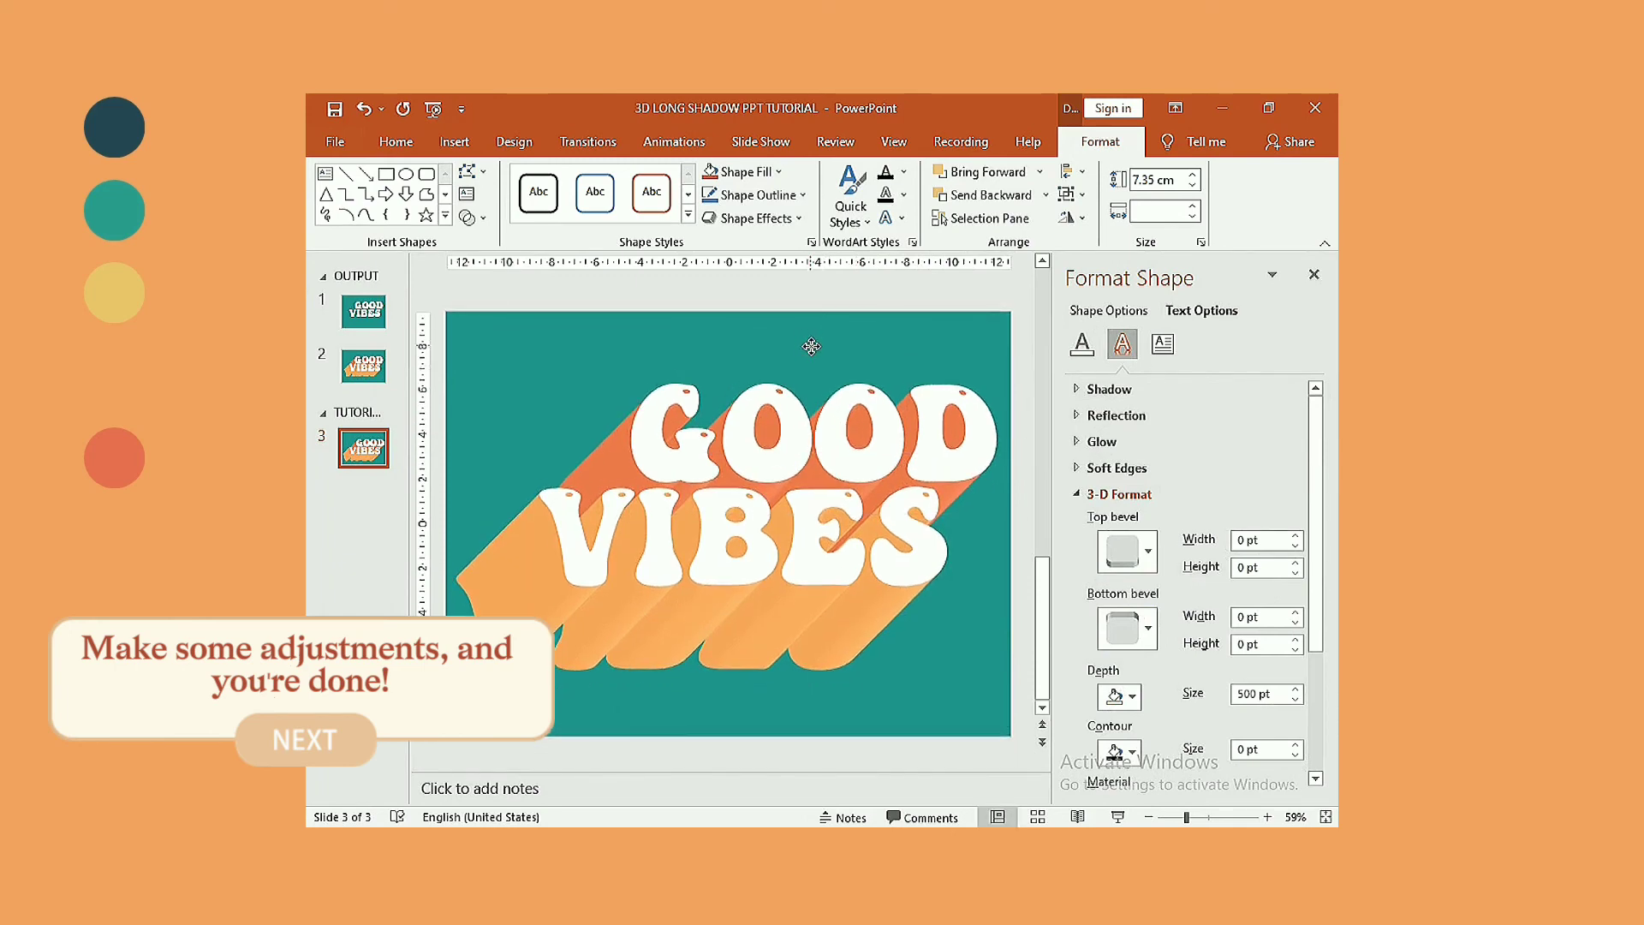
- Duplicate slide 3 from its thumbnail to create slide 4
key(ctrl+a)
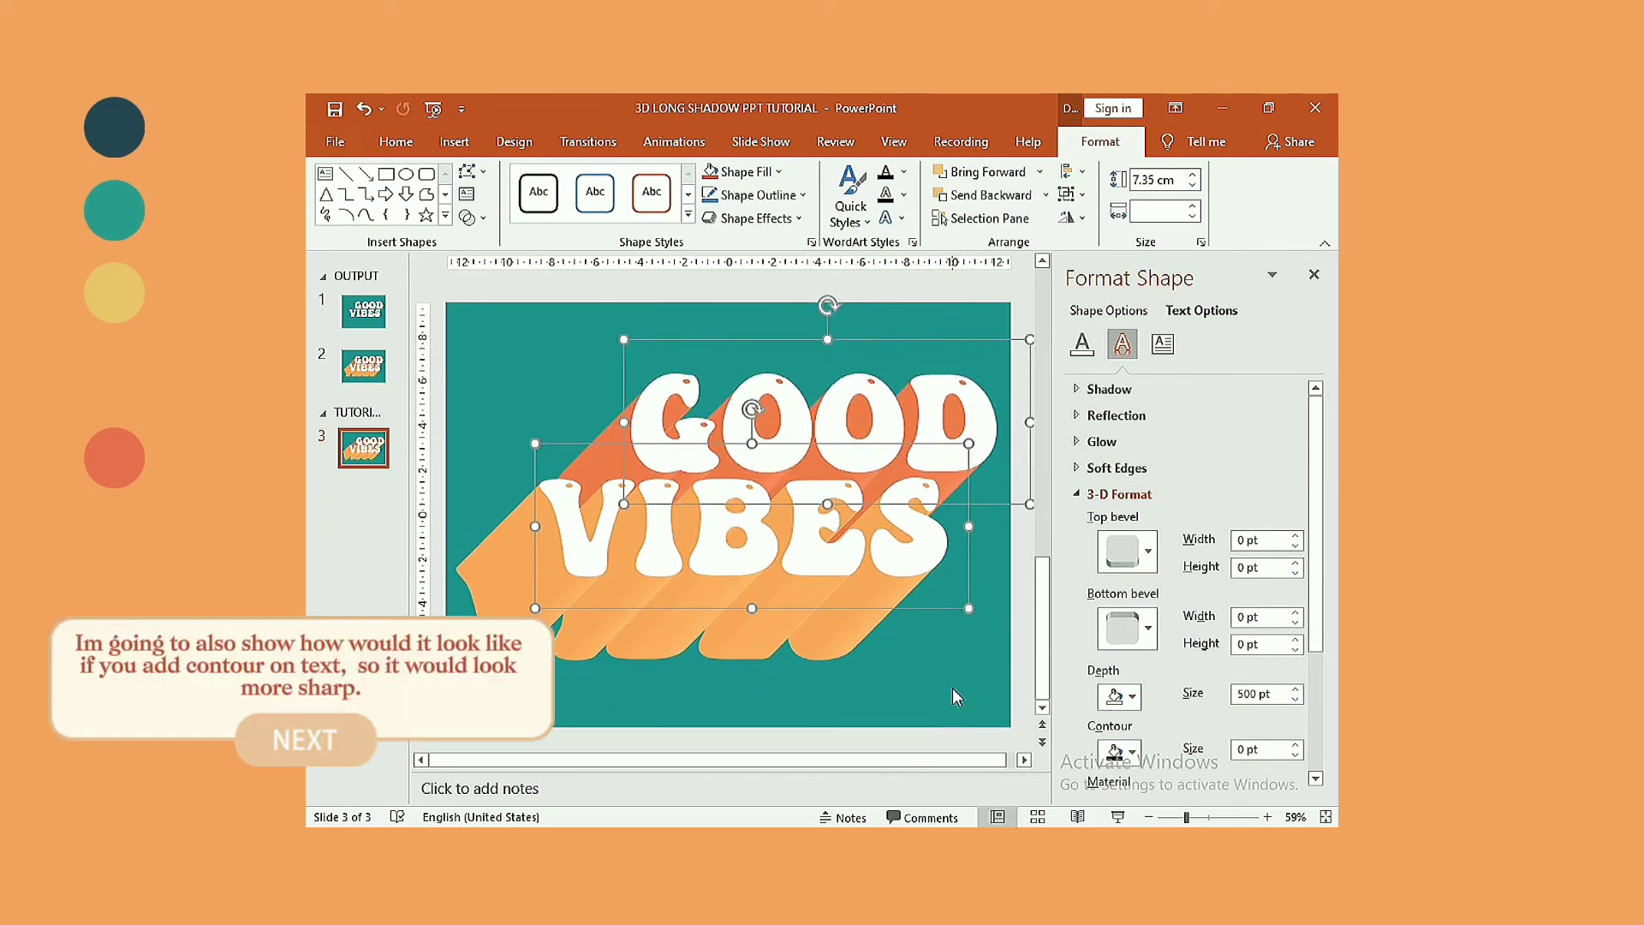
click(953, 688)
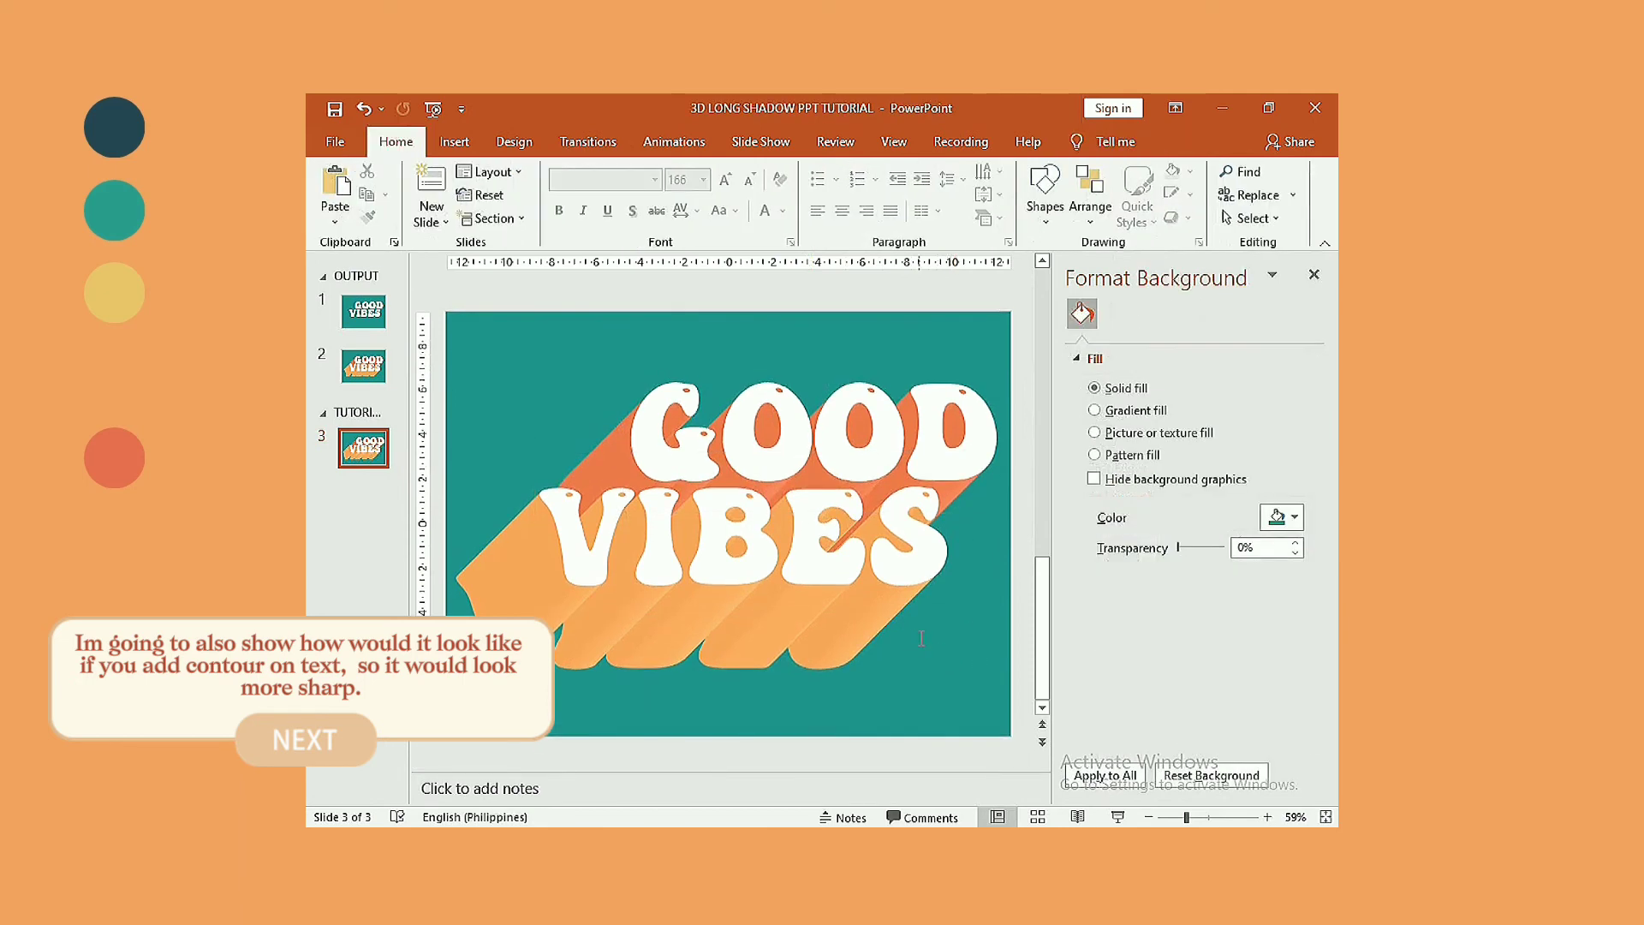
right_click(370, 458)
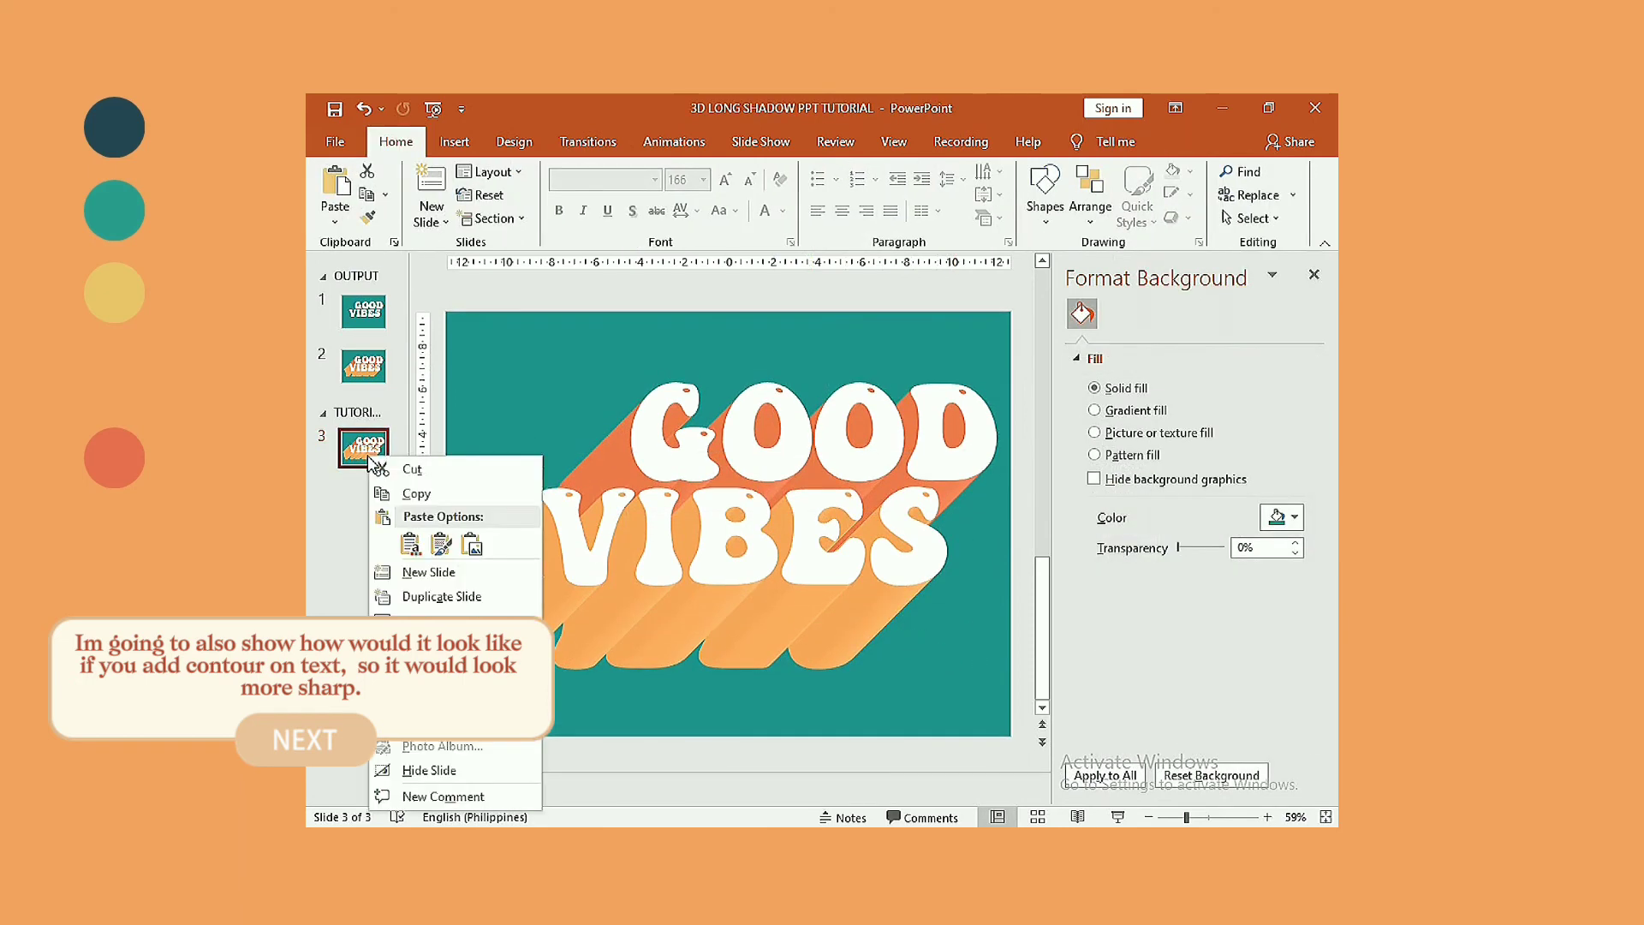
click(426, 602)
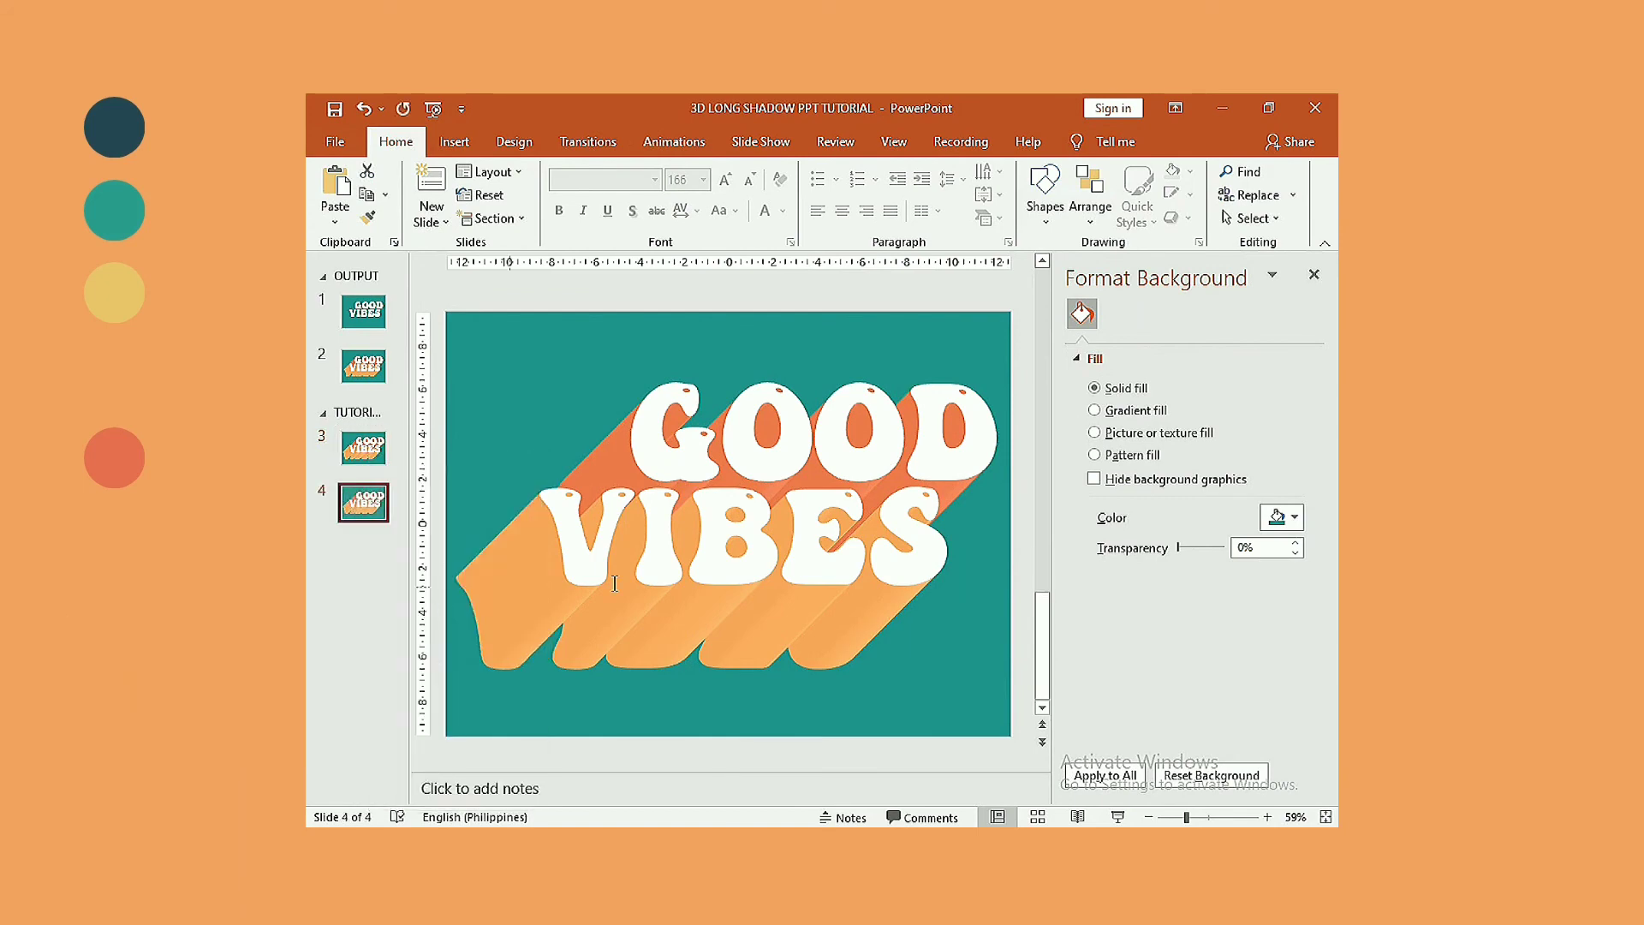
- Give GOOD on slide 4 a black 1 pt 3-D contour
click(819, 441)
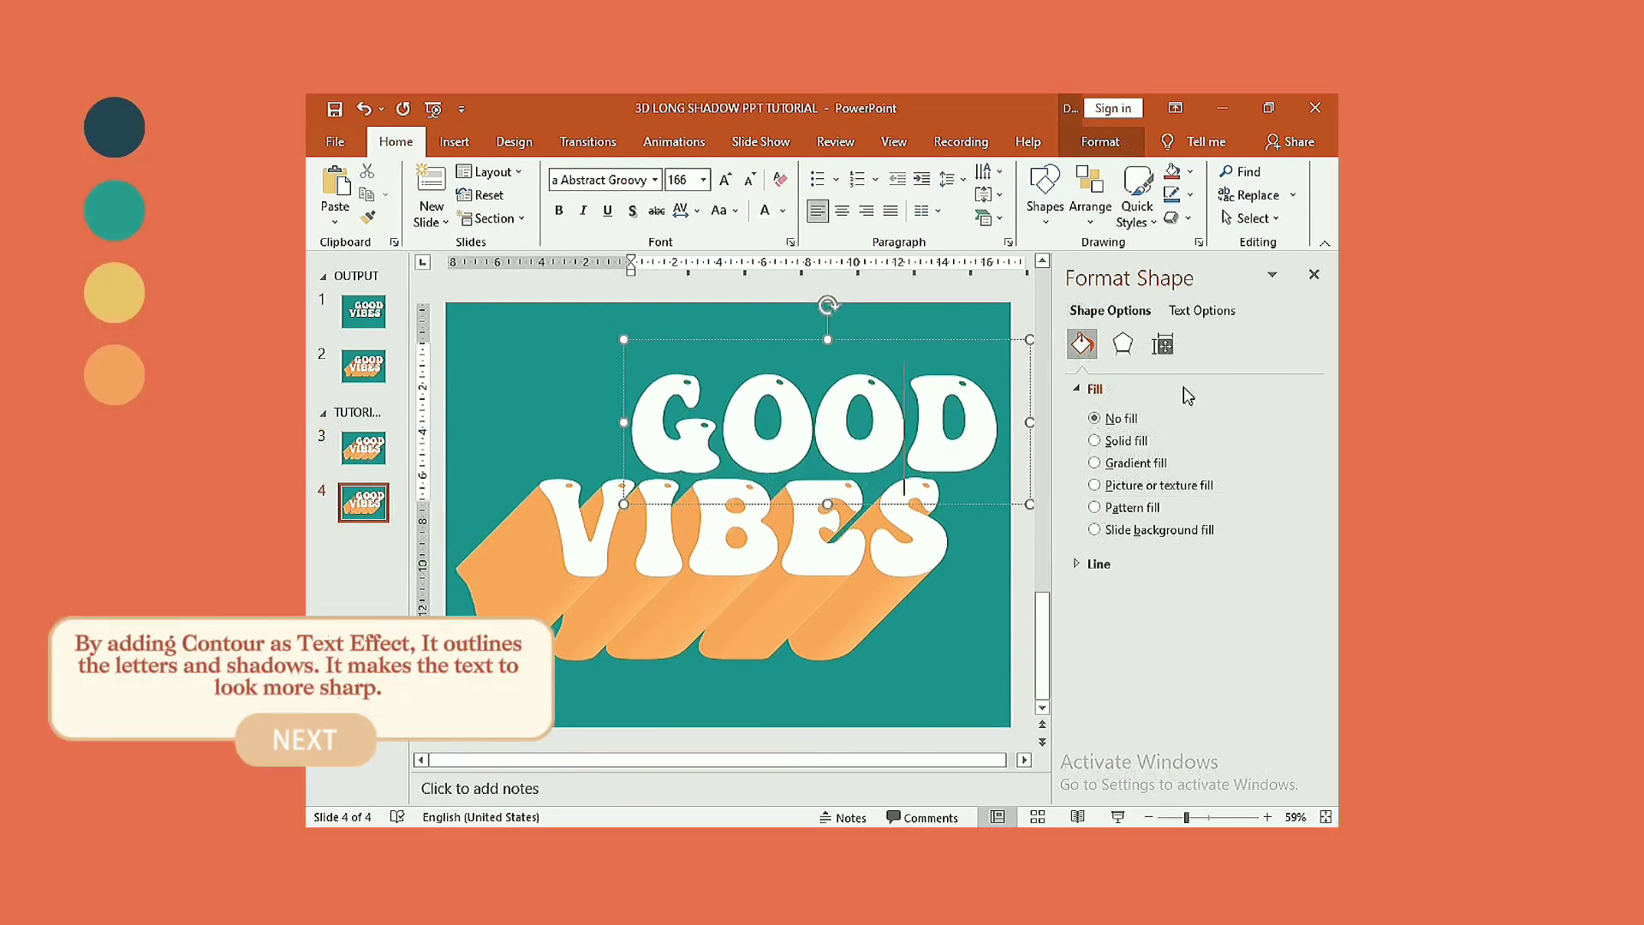
click(1198, 310)
click(1122, 343)
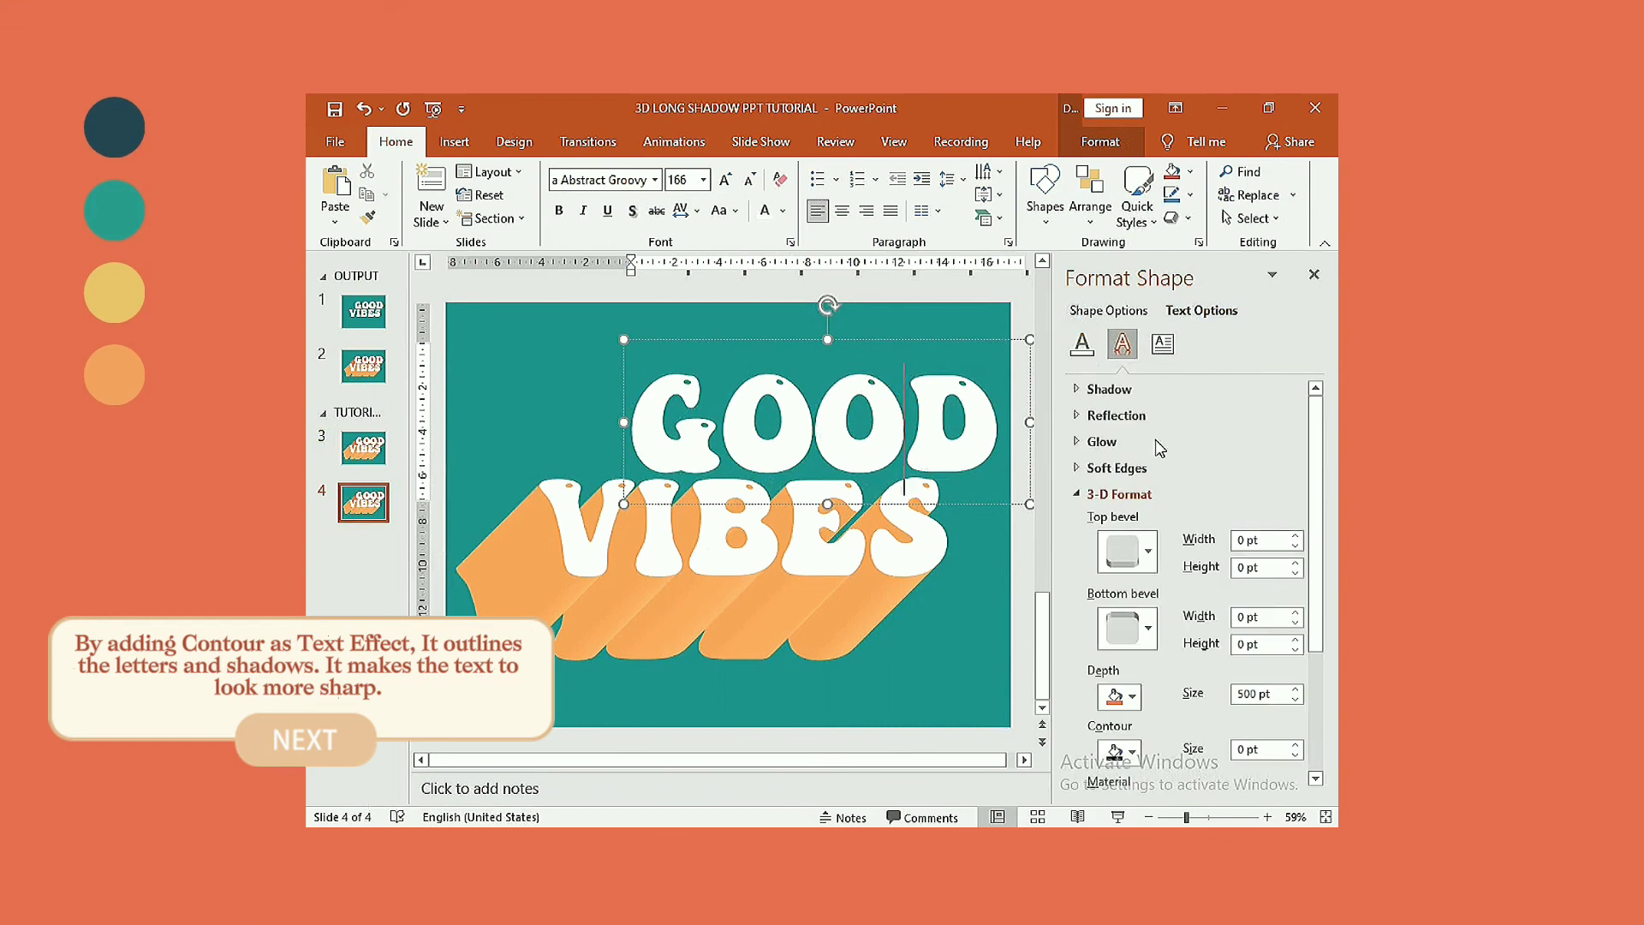
click(1121, 752)
click(1125, 537)
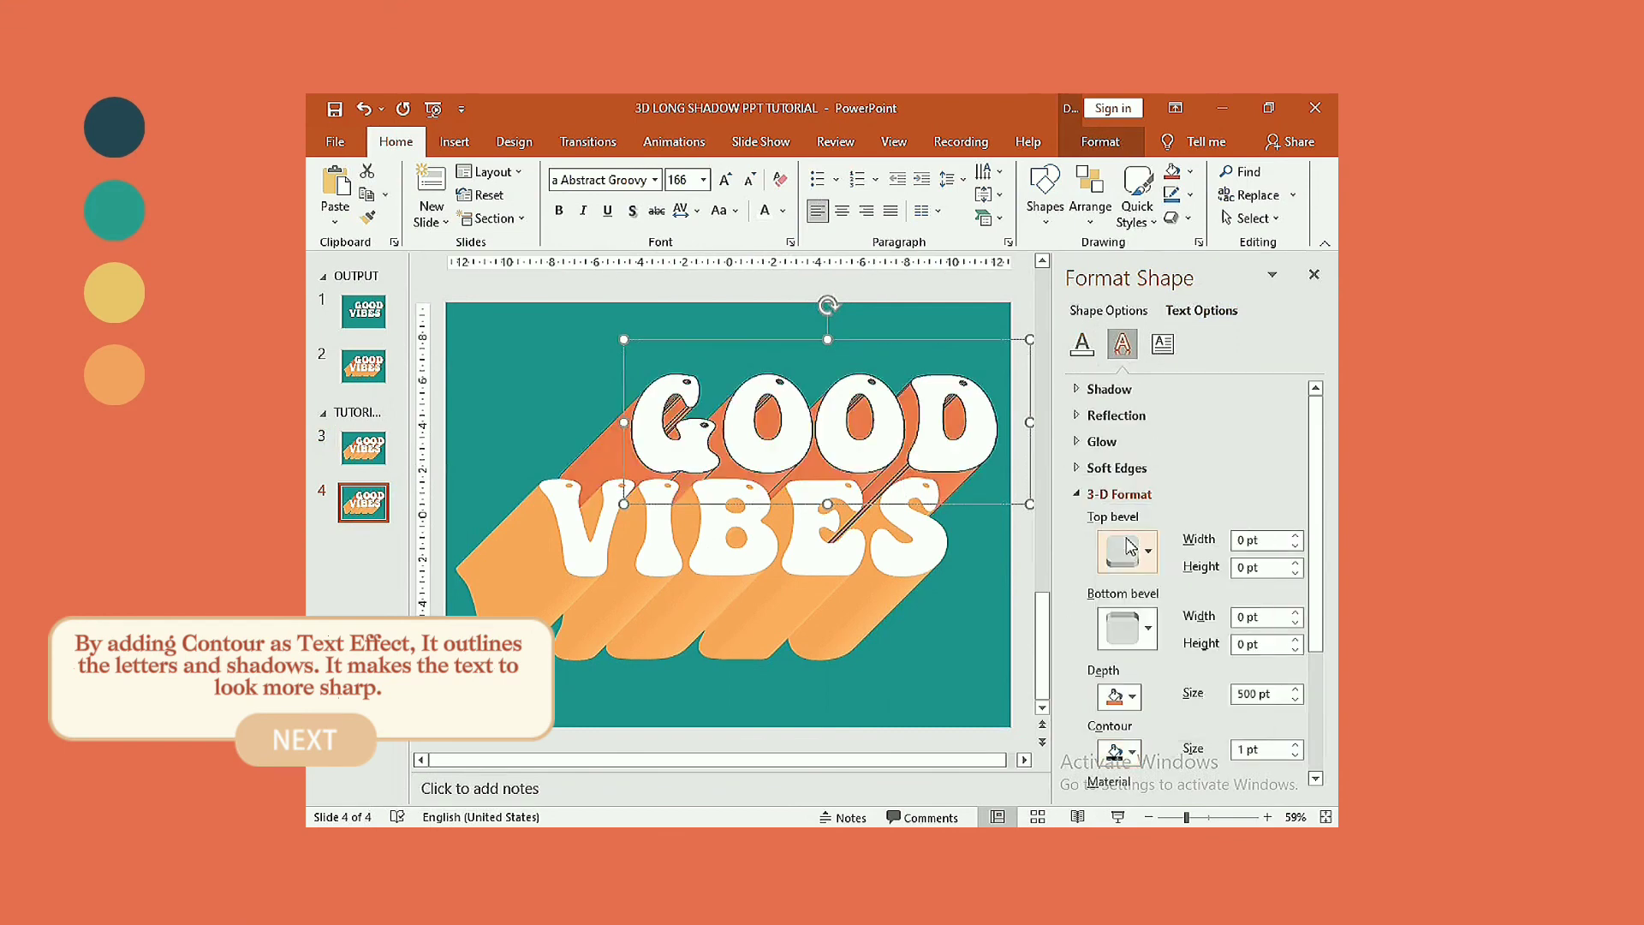